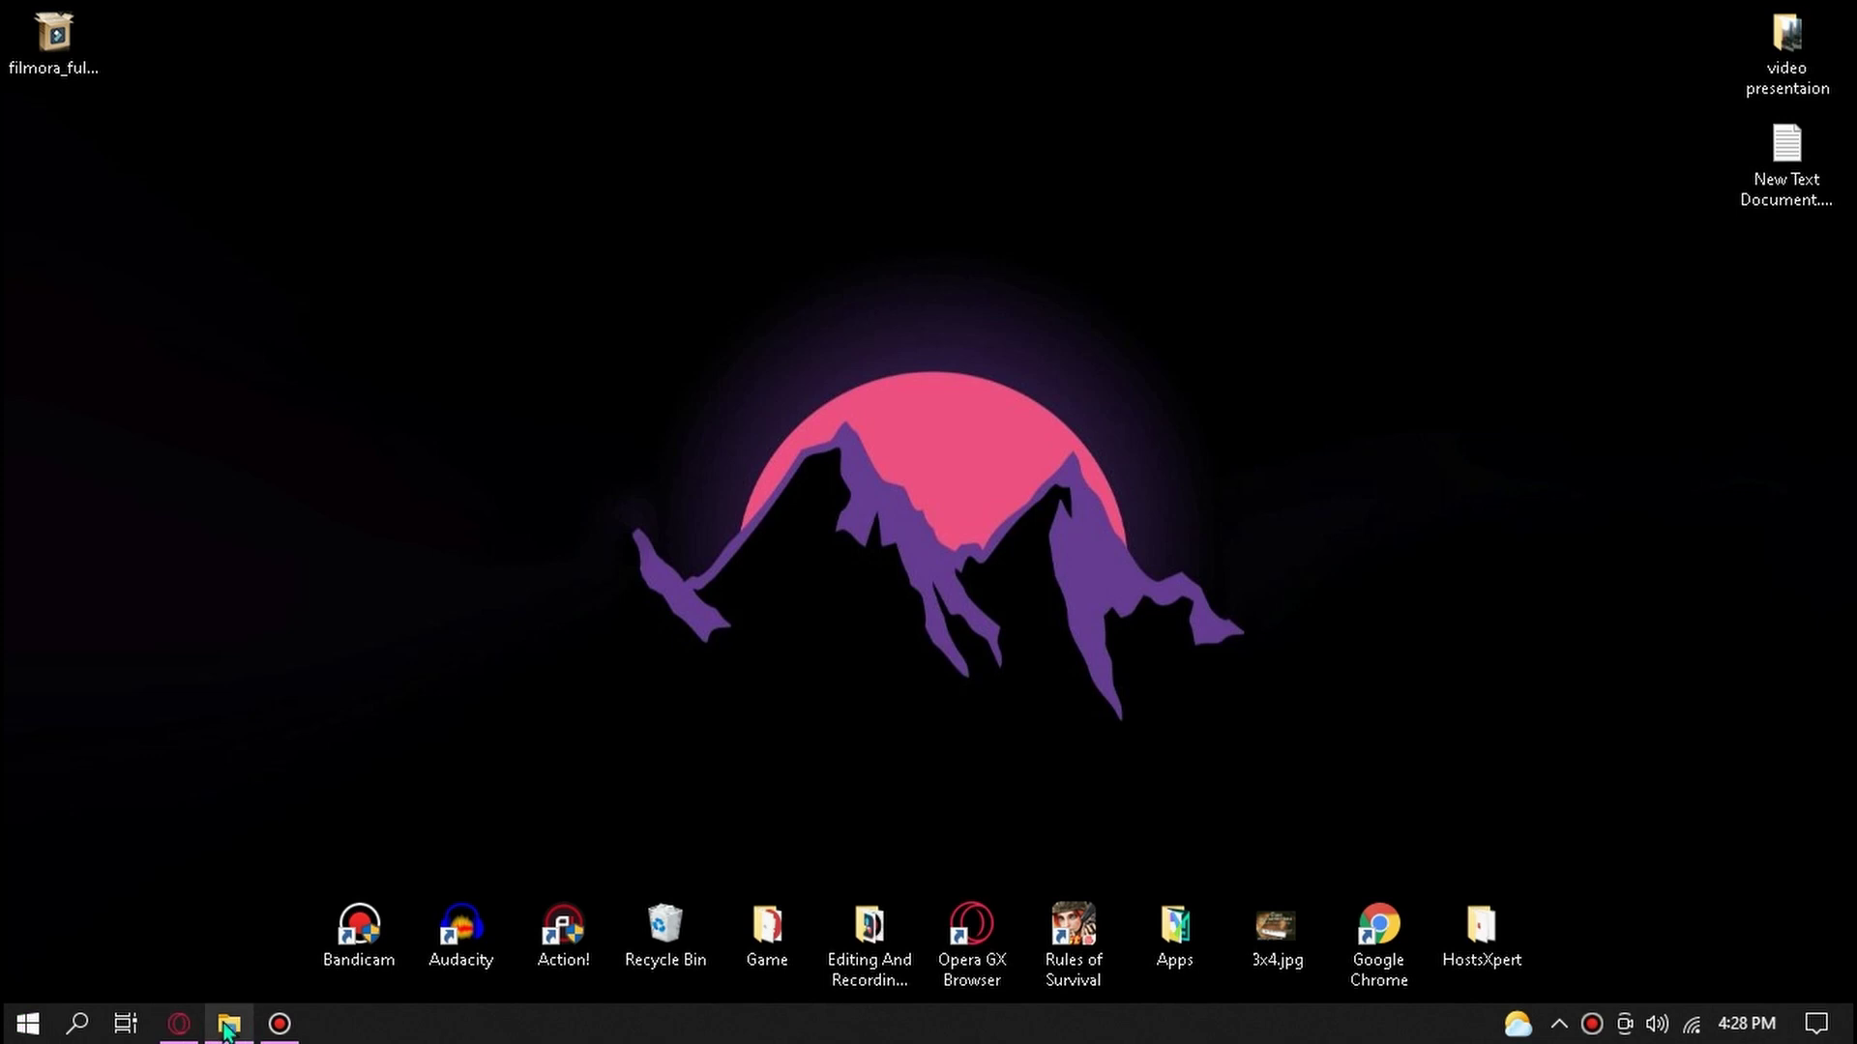
# Step: Browse in File Explorer to the System32 folder inside the Windows folder on drive C
pyautogui.click(231, 1025)
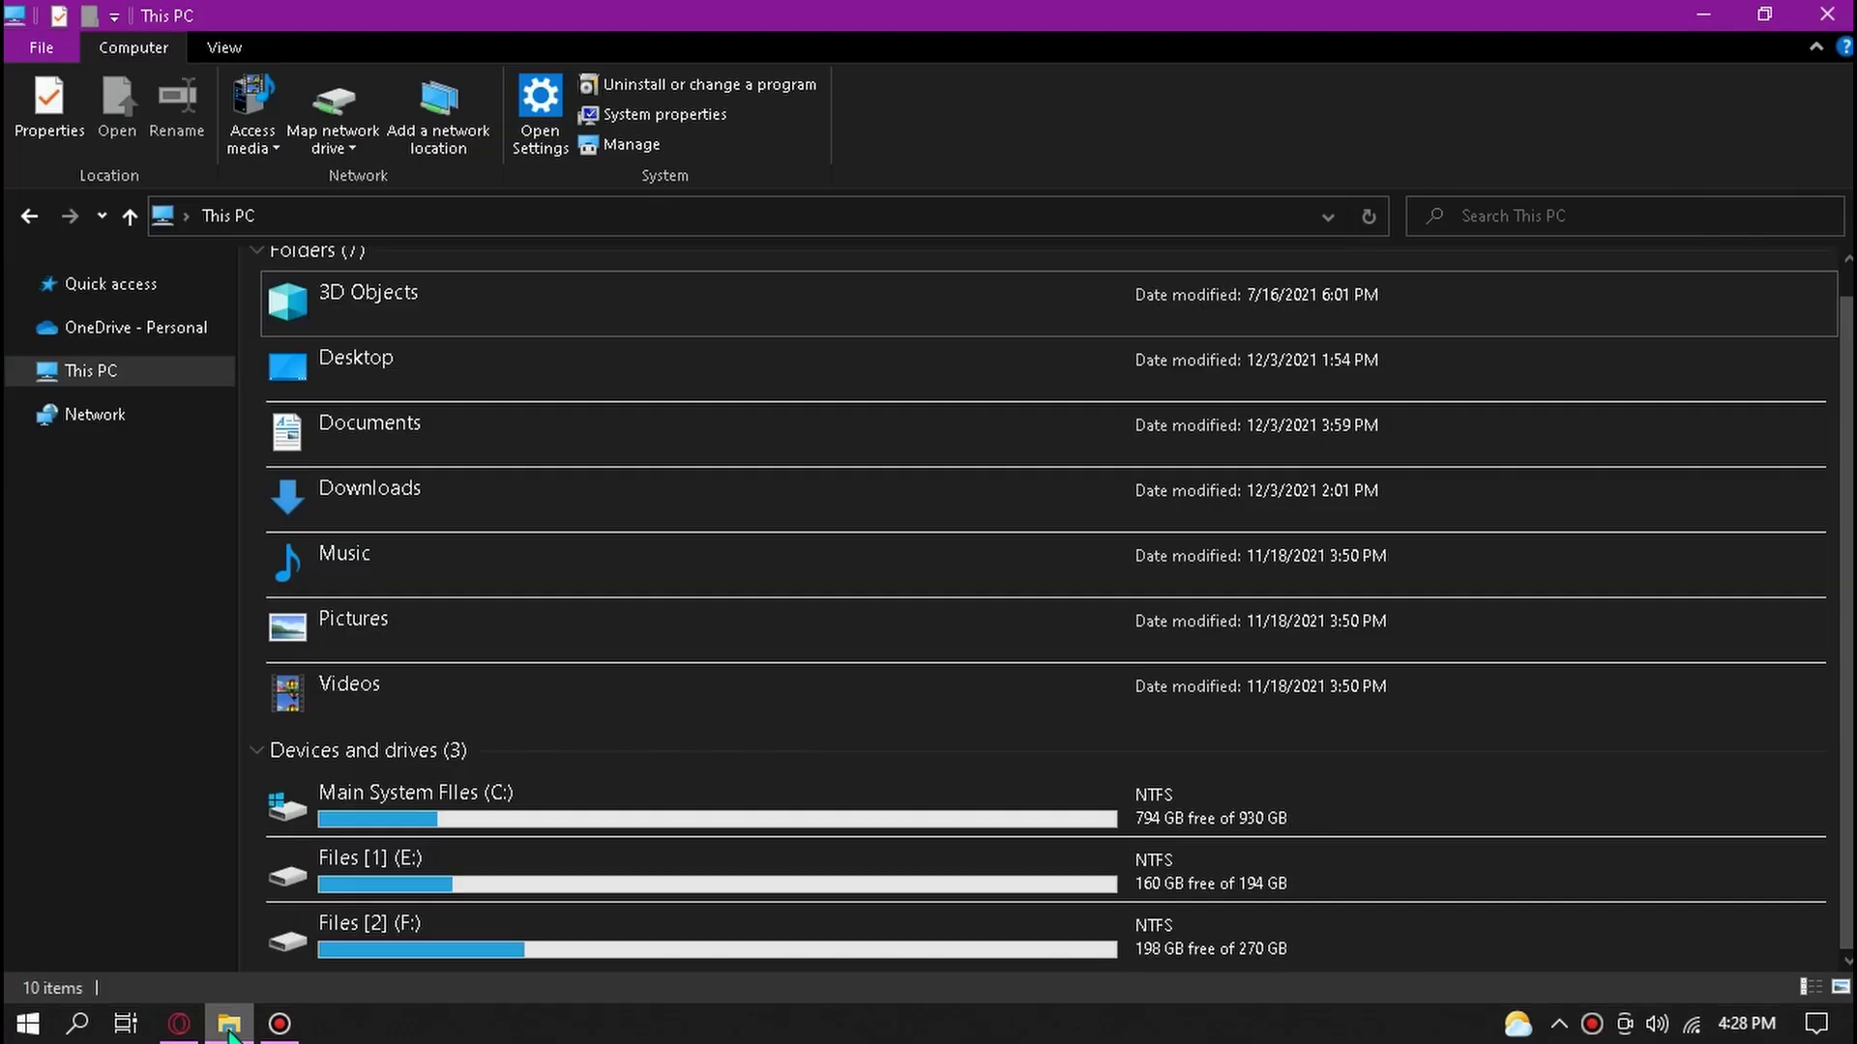
pyautogui.click(461, 815)
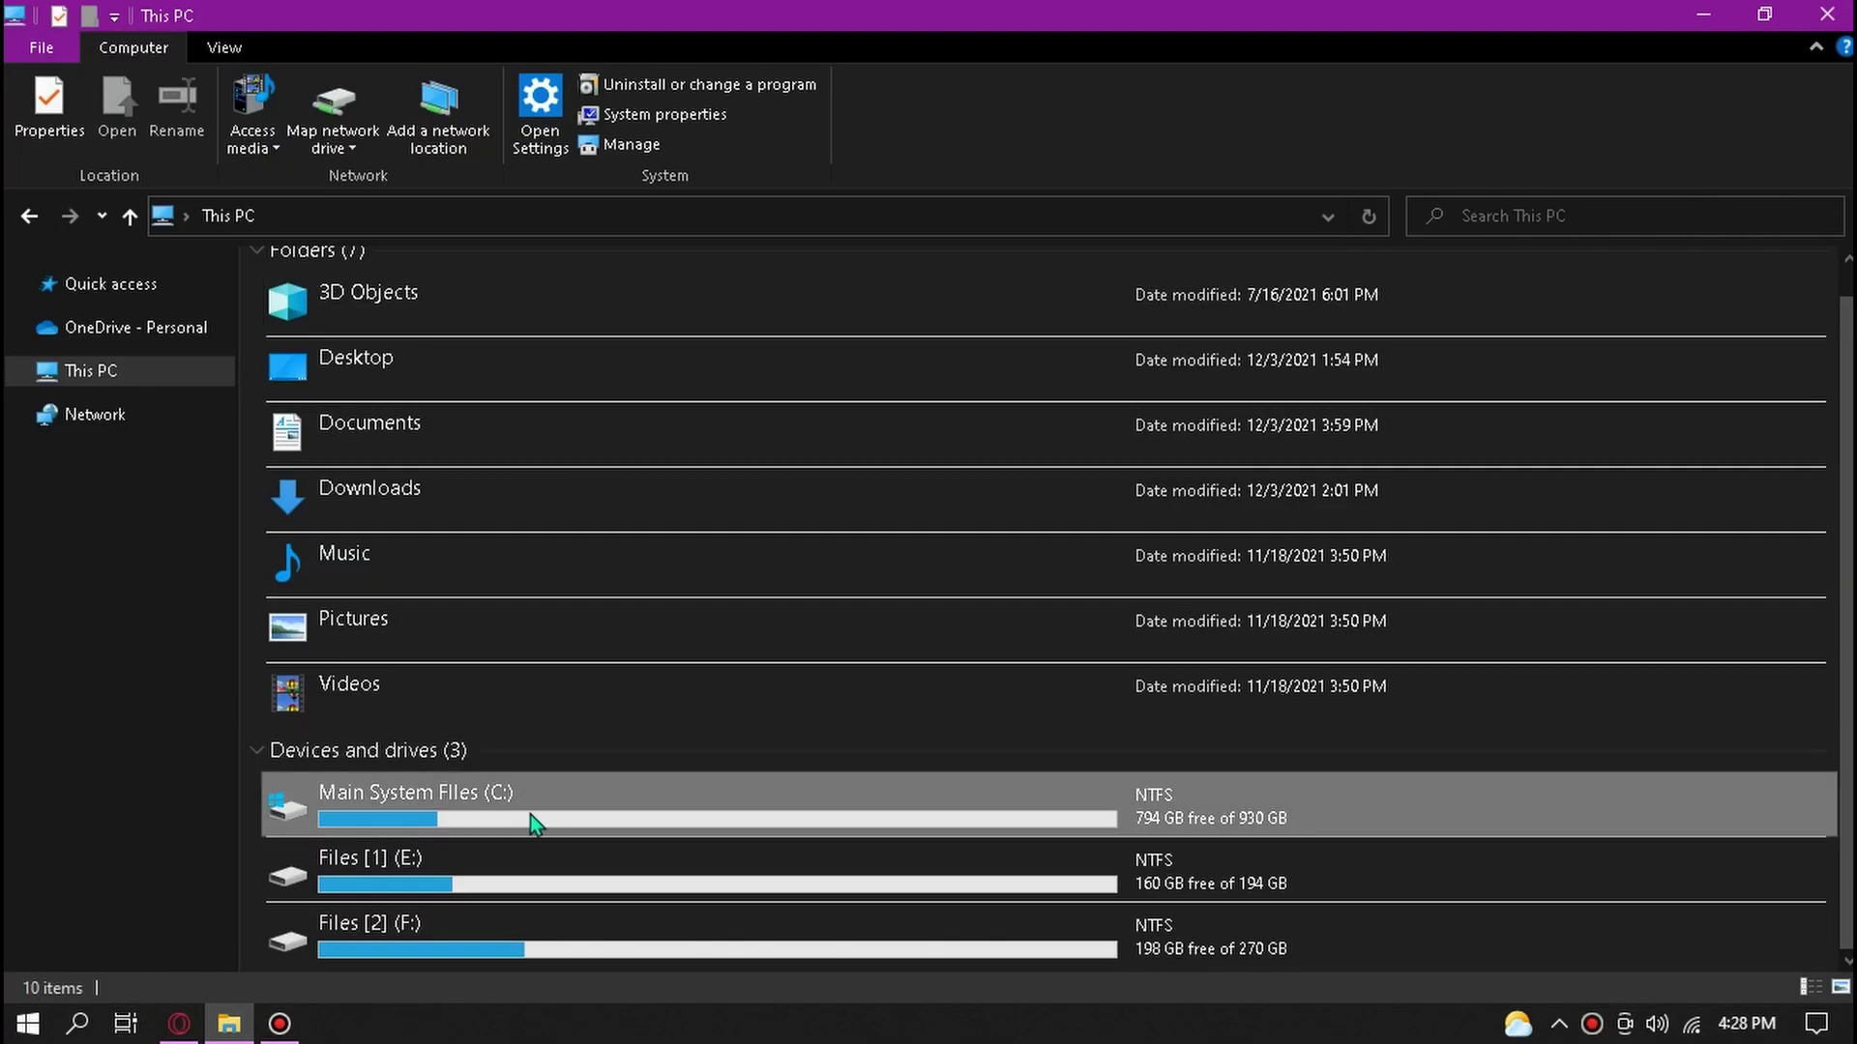
pyautogui.doubleClick(664, 816)
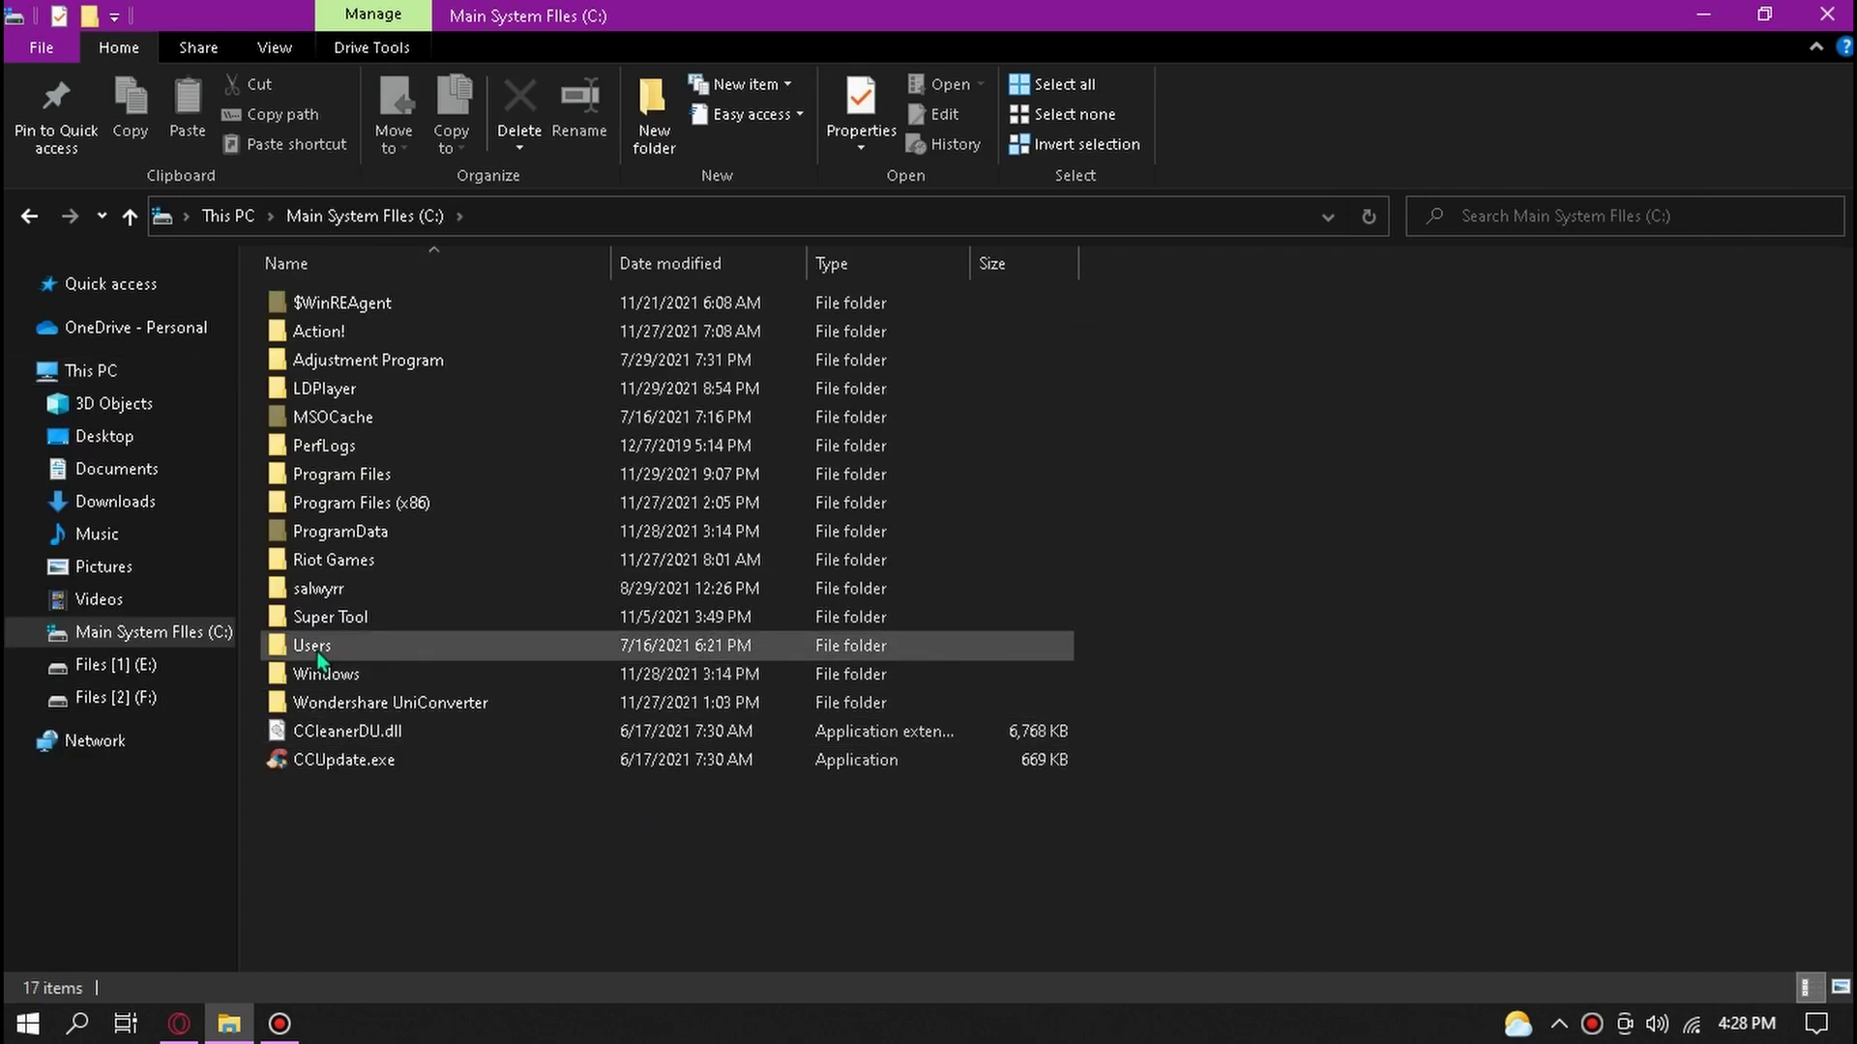
pyautogui.doubleClick(323, 676)
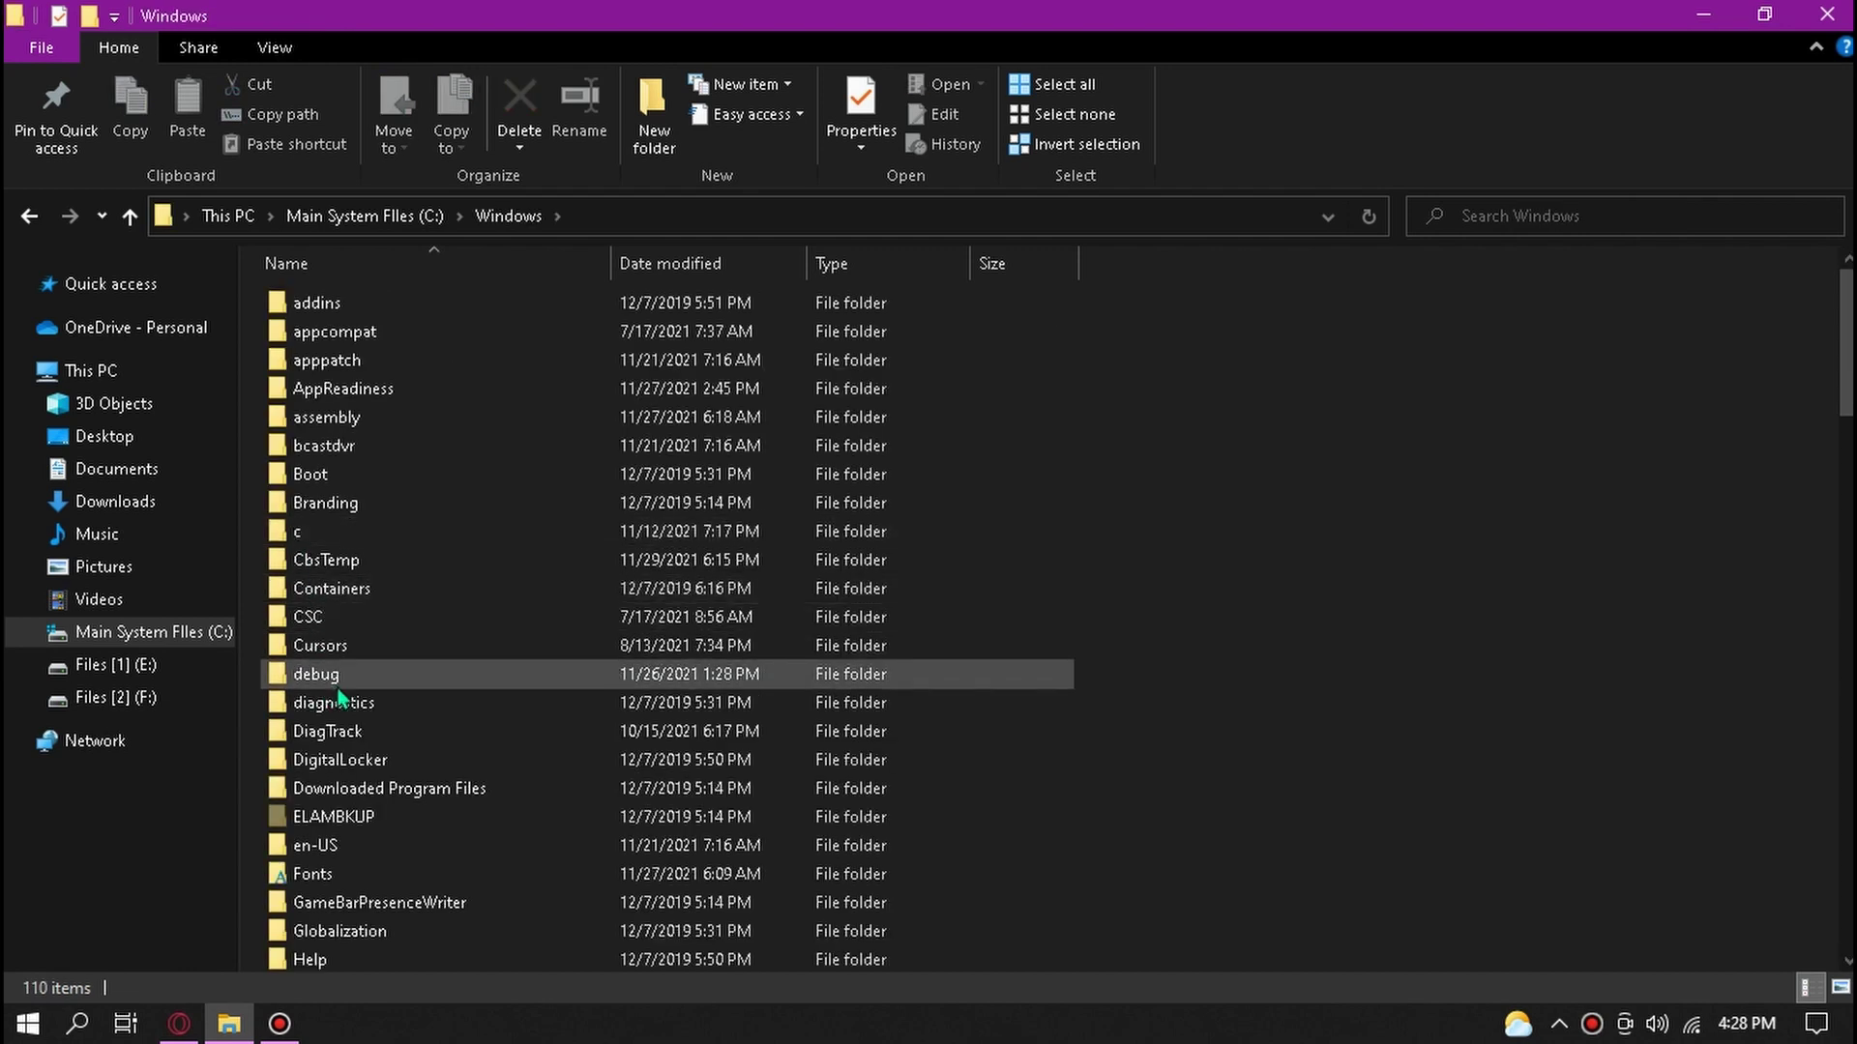
pyautogui.scroll(-4, 340, 692)
pyautogui.click(331, 660)
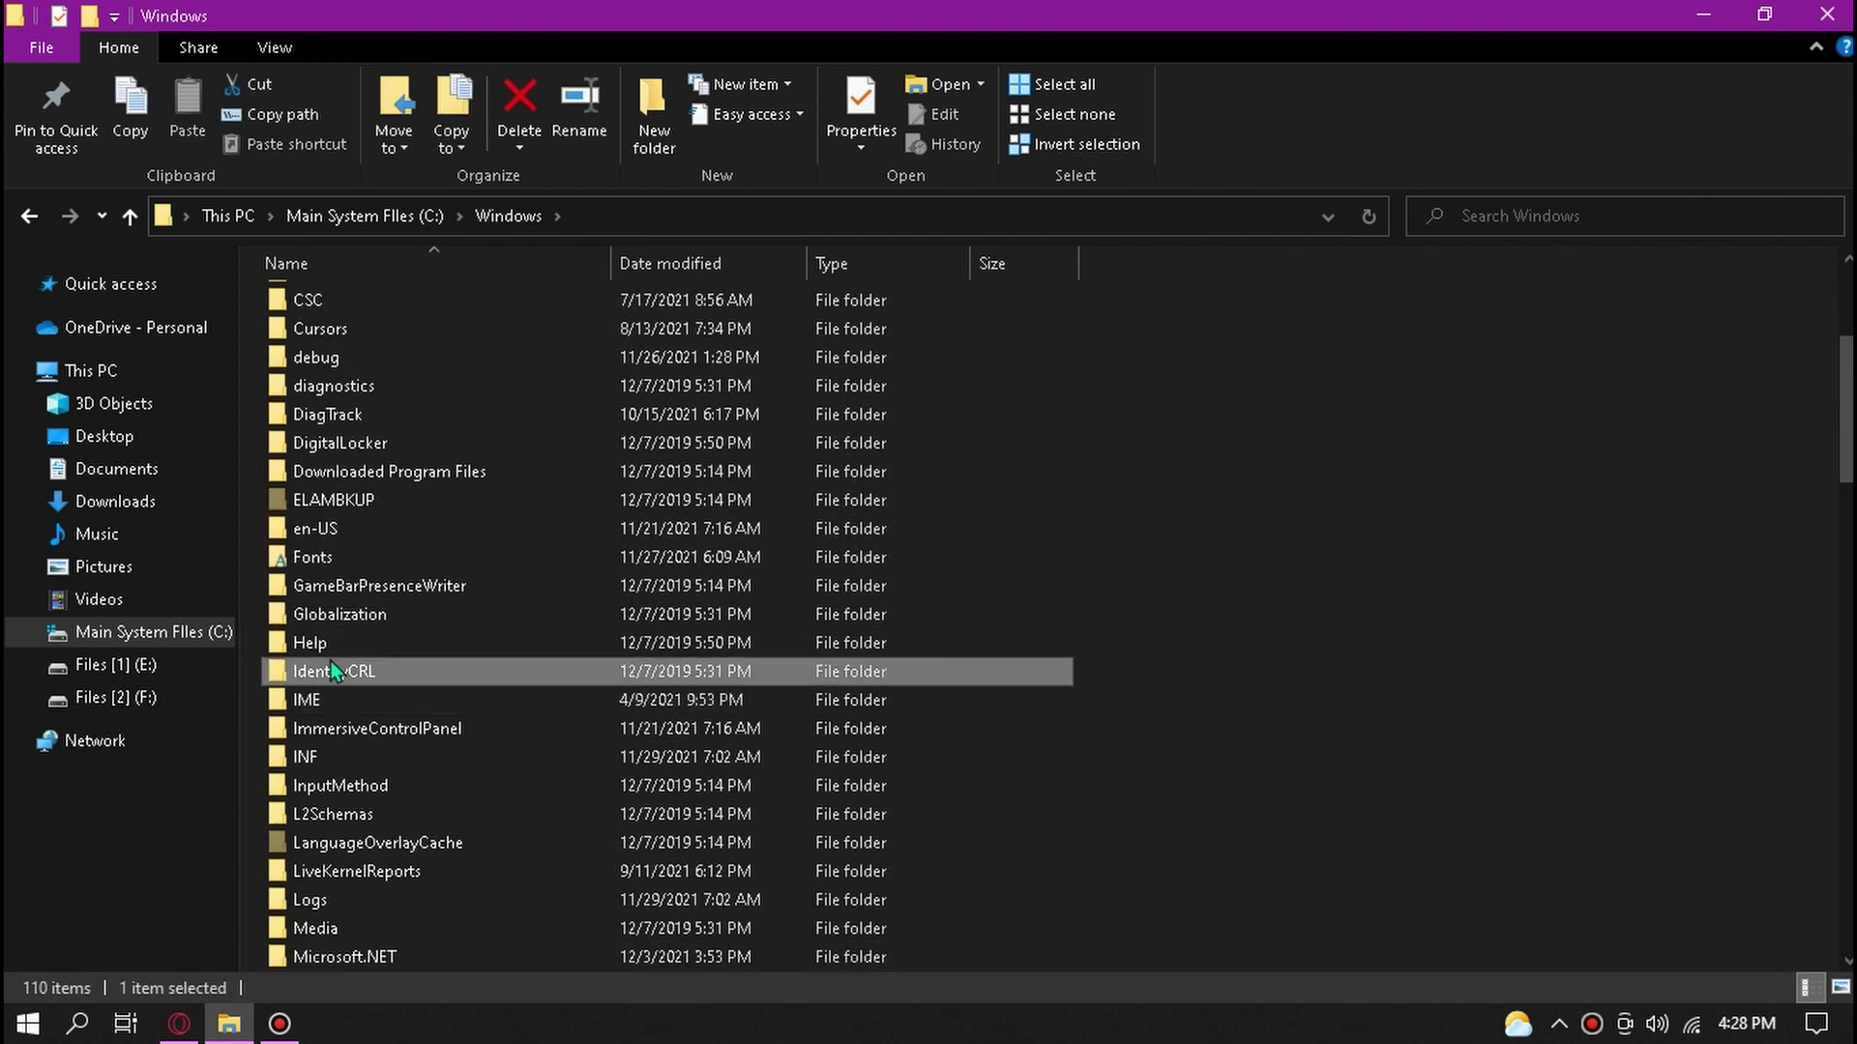
pyautogui.press('s')
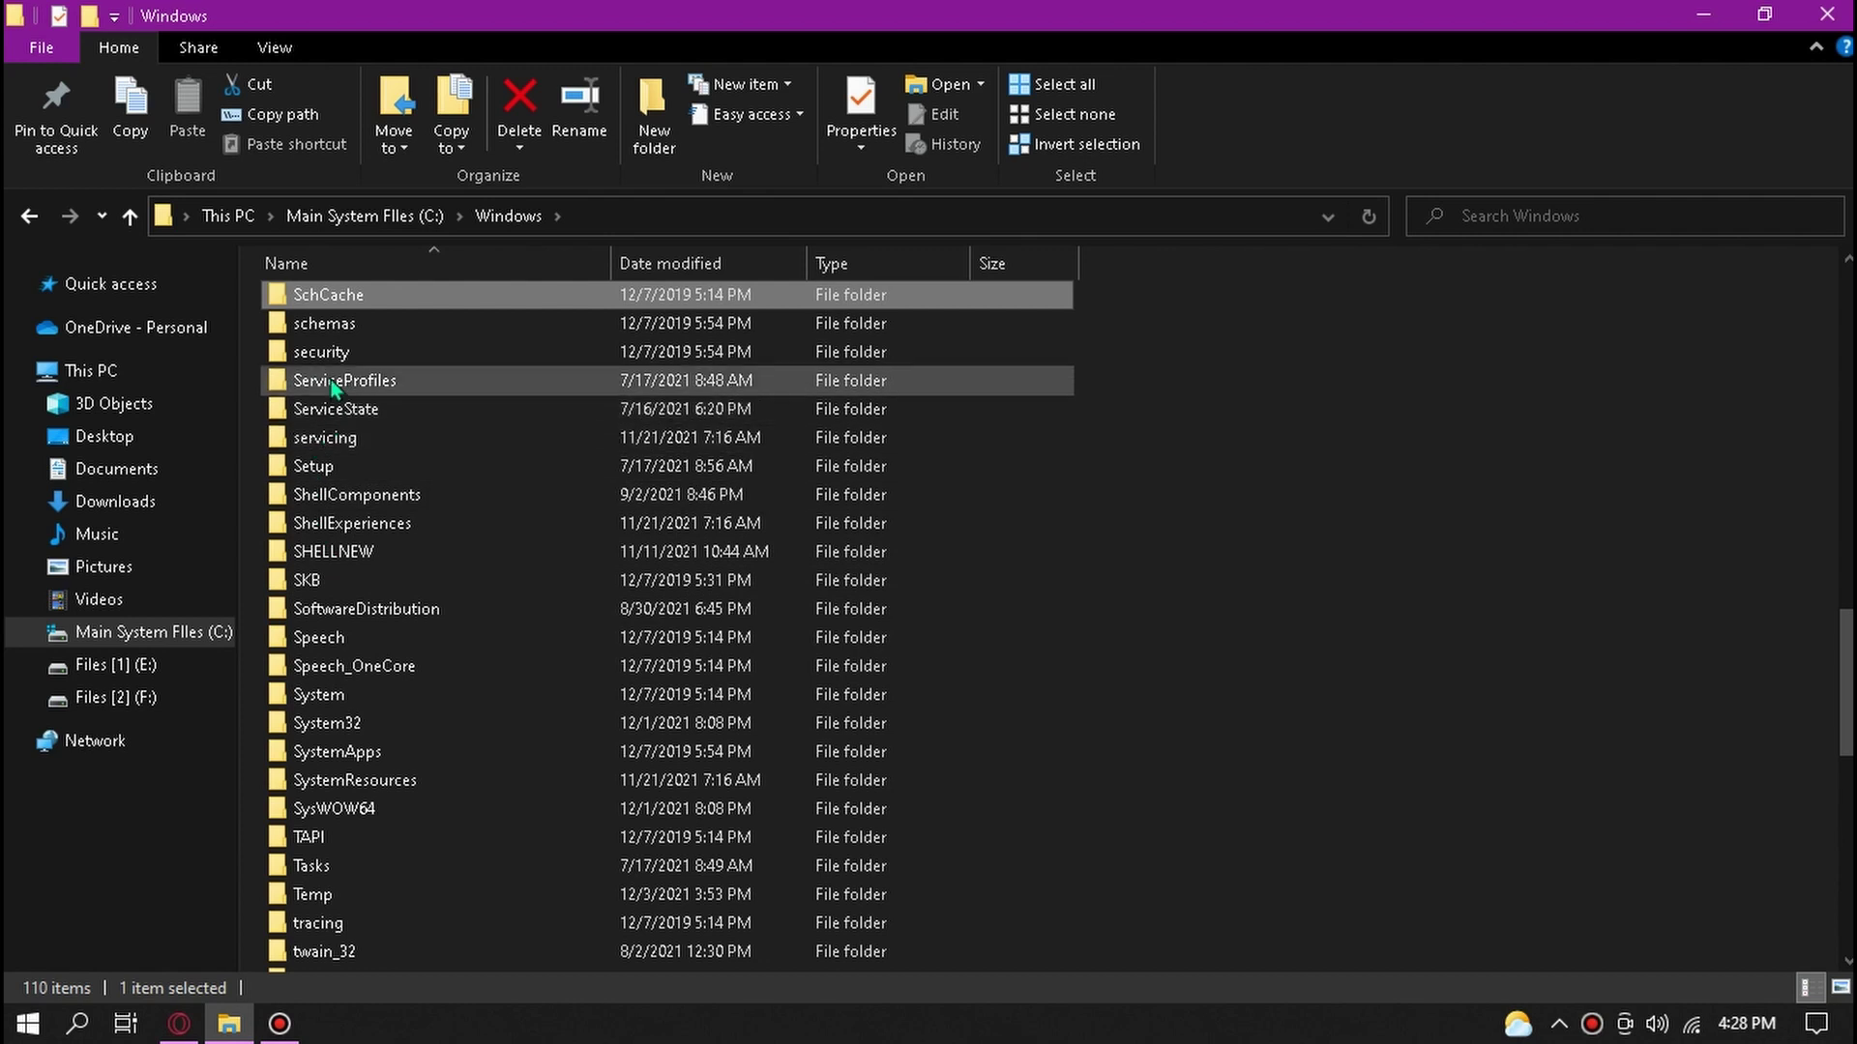
pyautogui.doubleClick(337, 732)
# Step: Open the etc folder inside System32's drivers folder
pyautogui.click(329, 557)
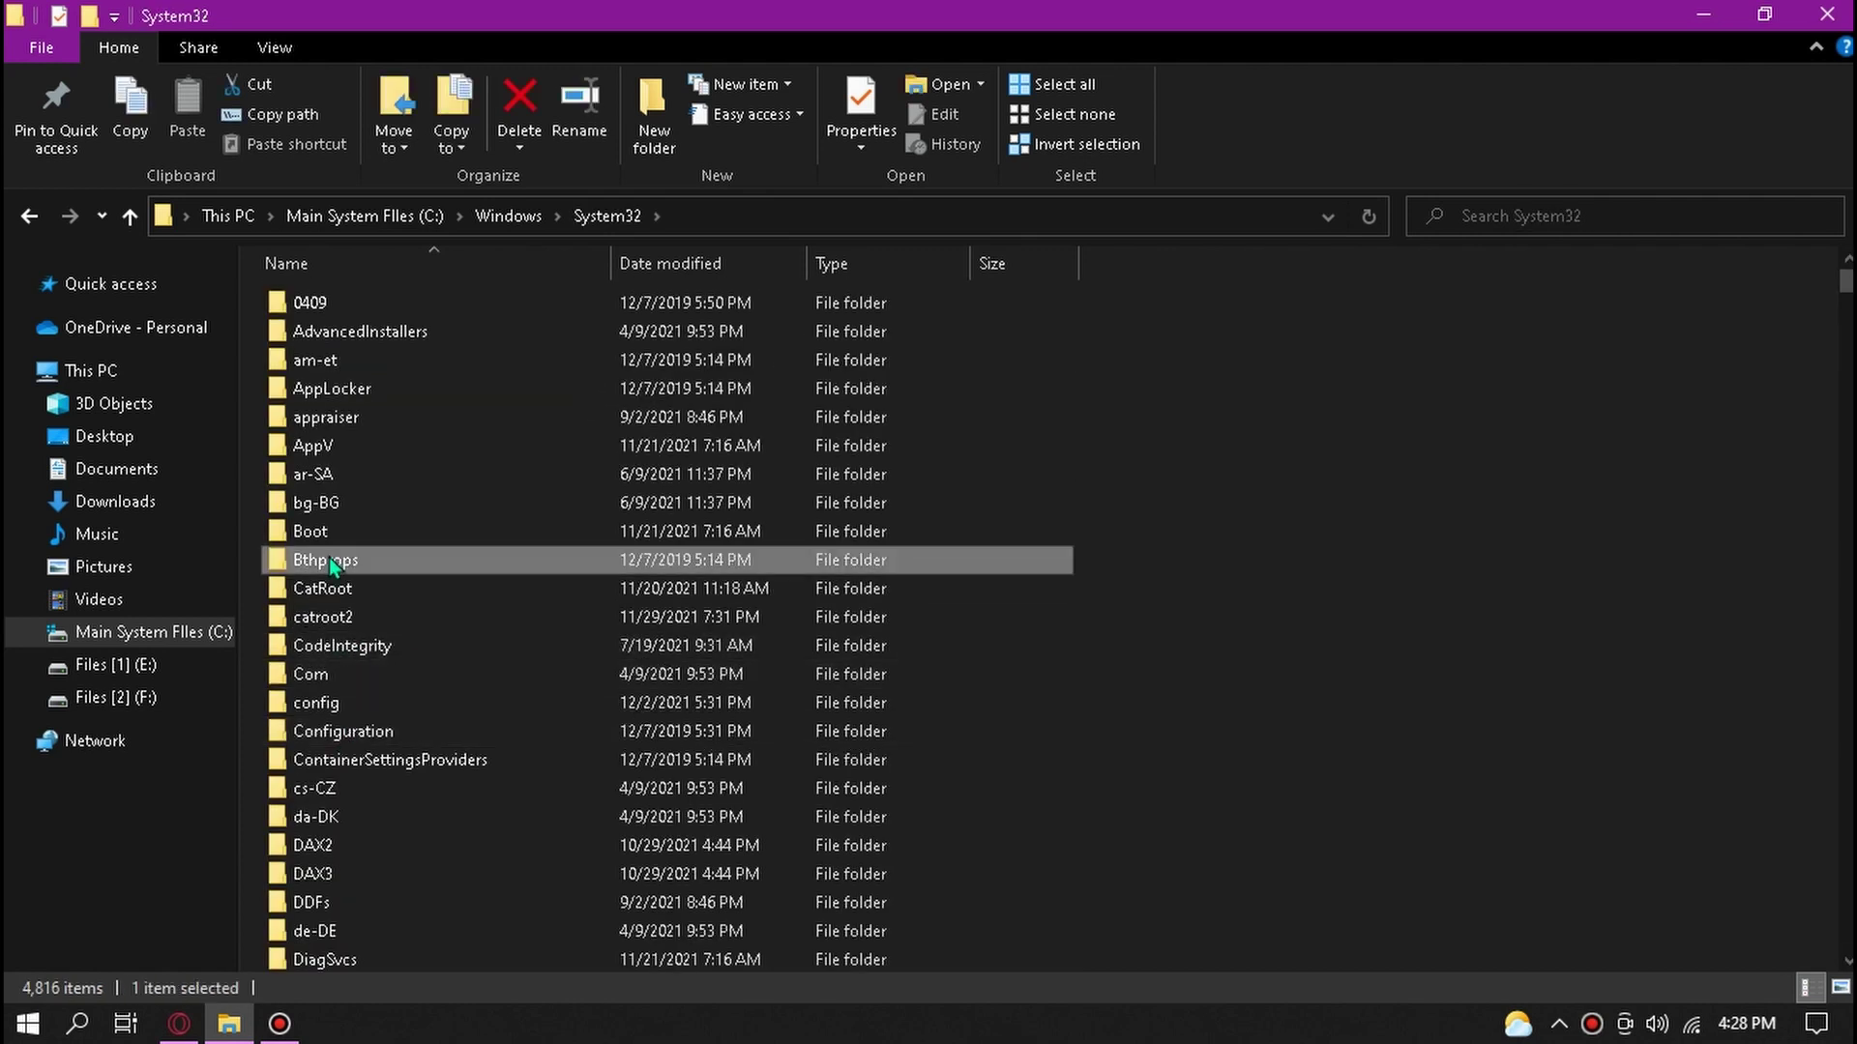
pyautogui.scroll(-2, 352, 706)
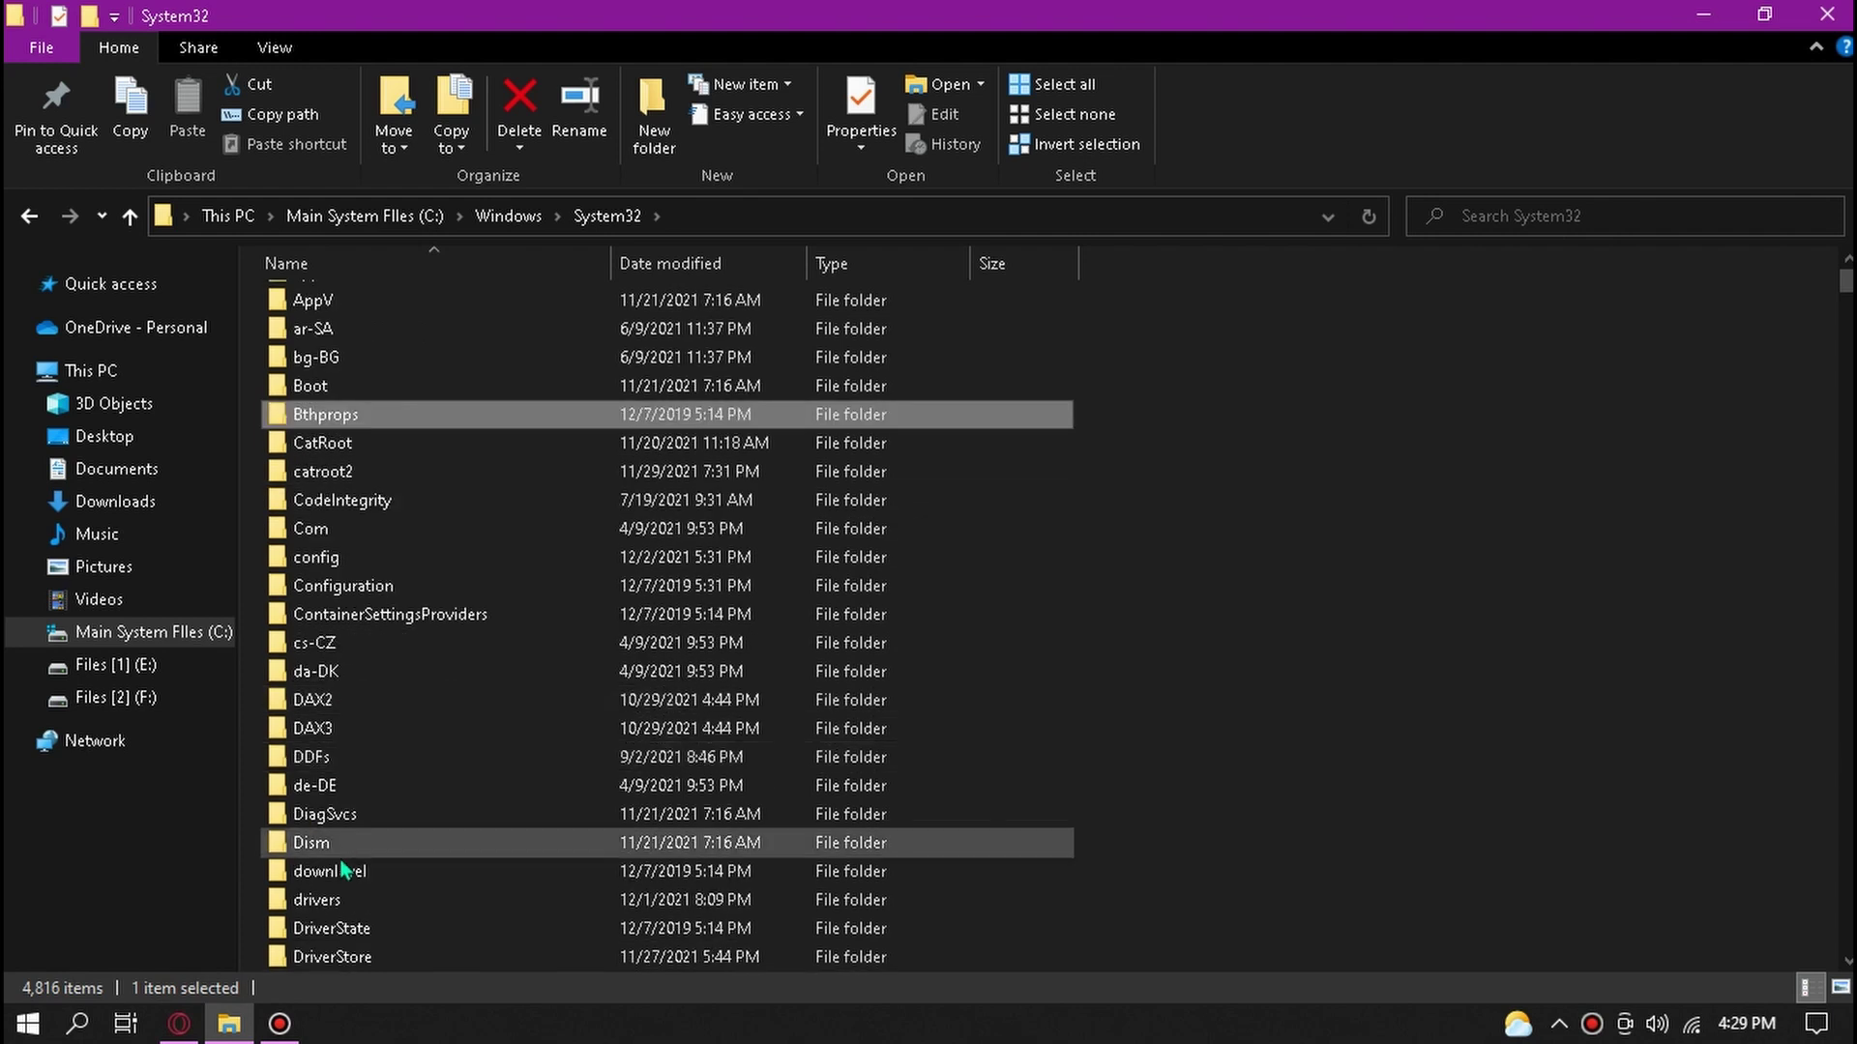
pyautogui.scroll(-1, 340, 868)
pyautogui.doubleClick(328, 816)
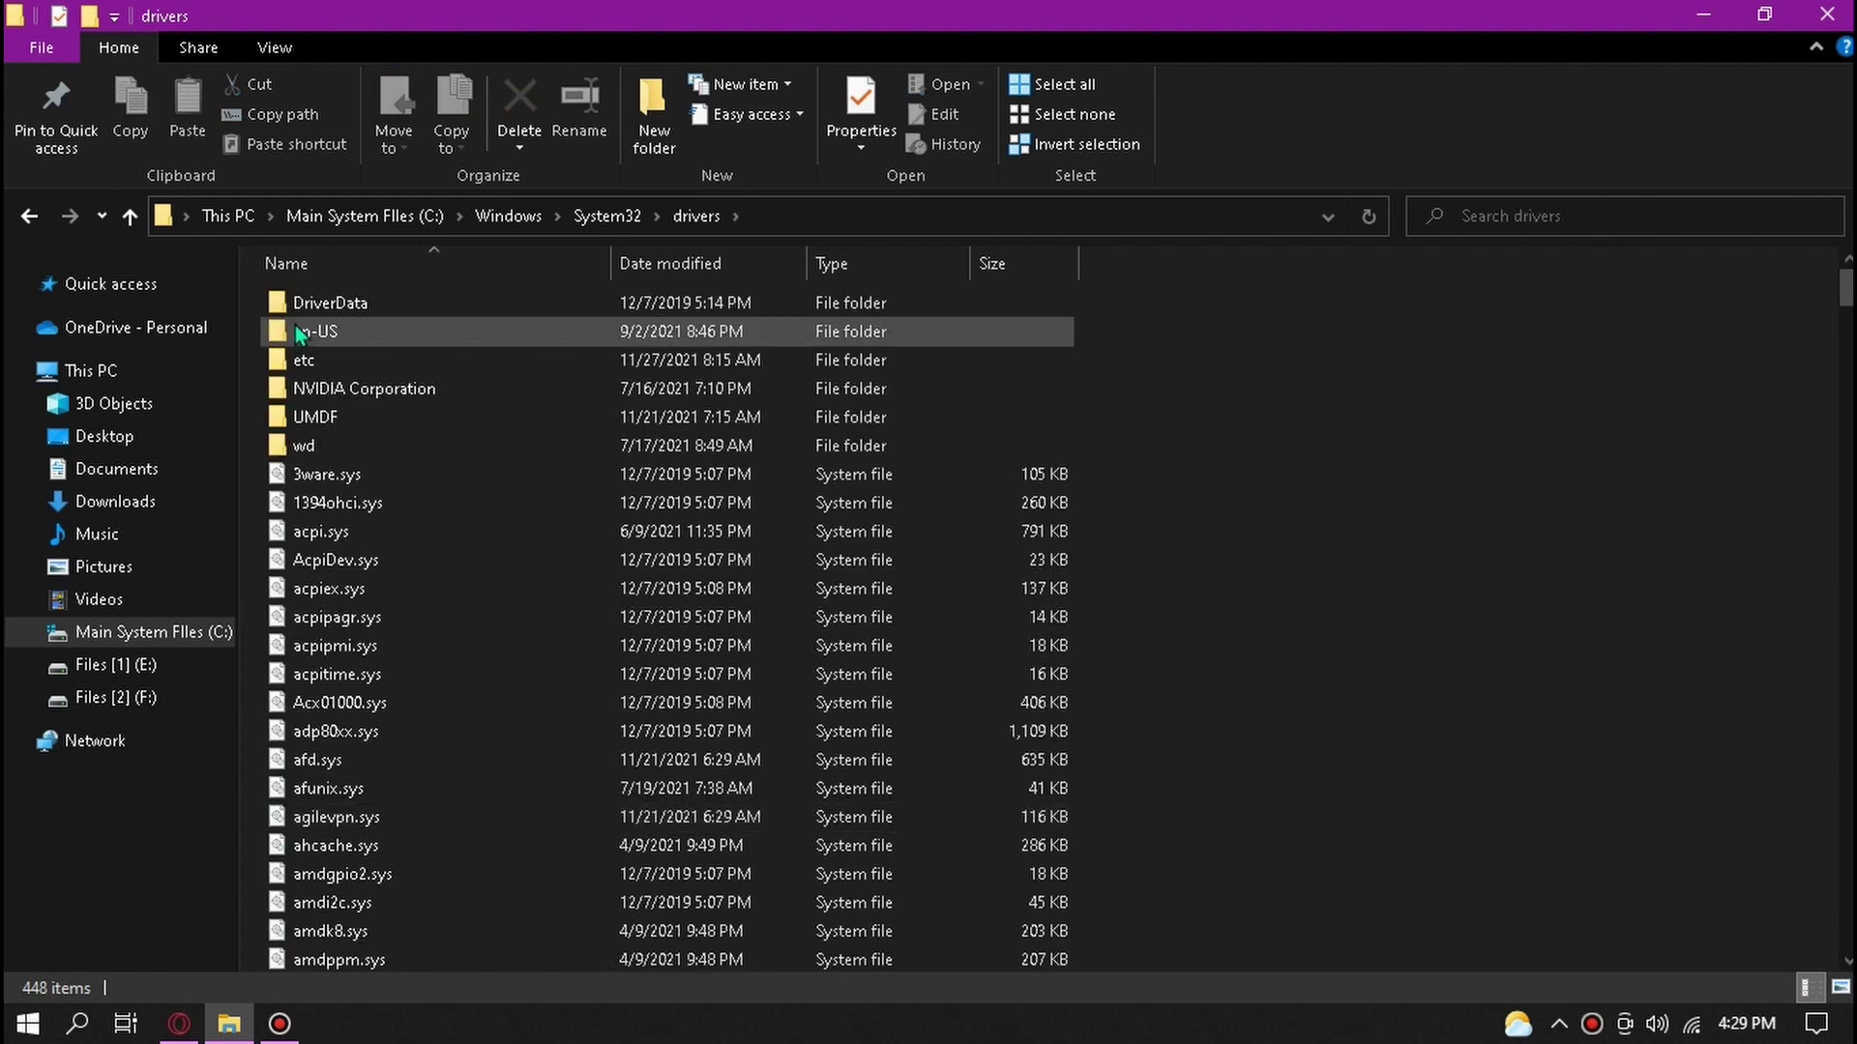
pyautogui.click(303, 362)
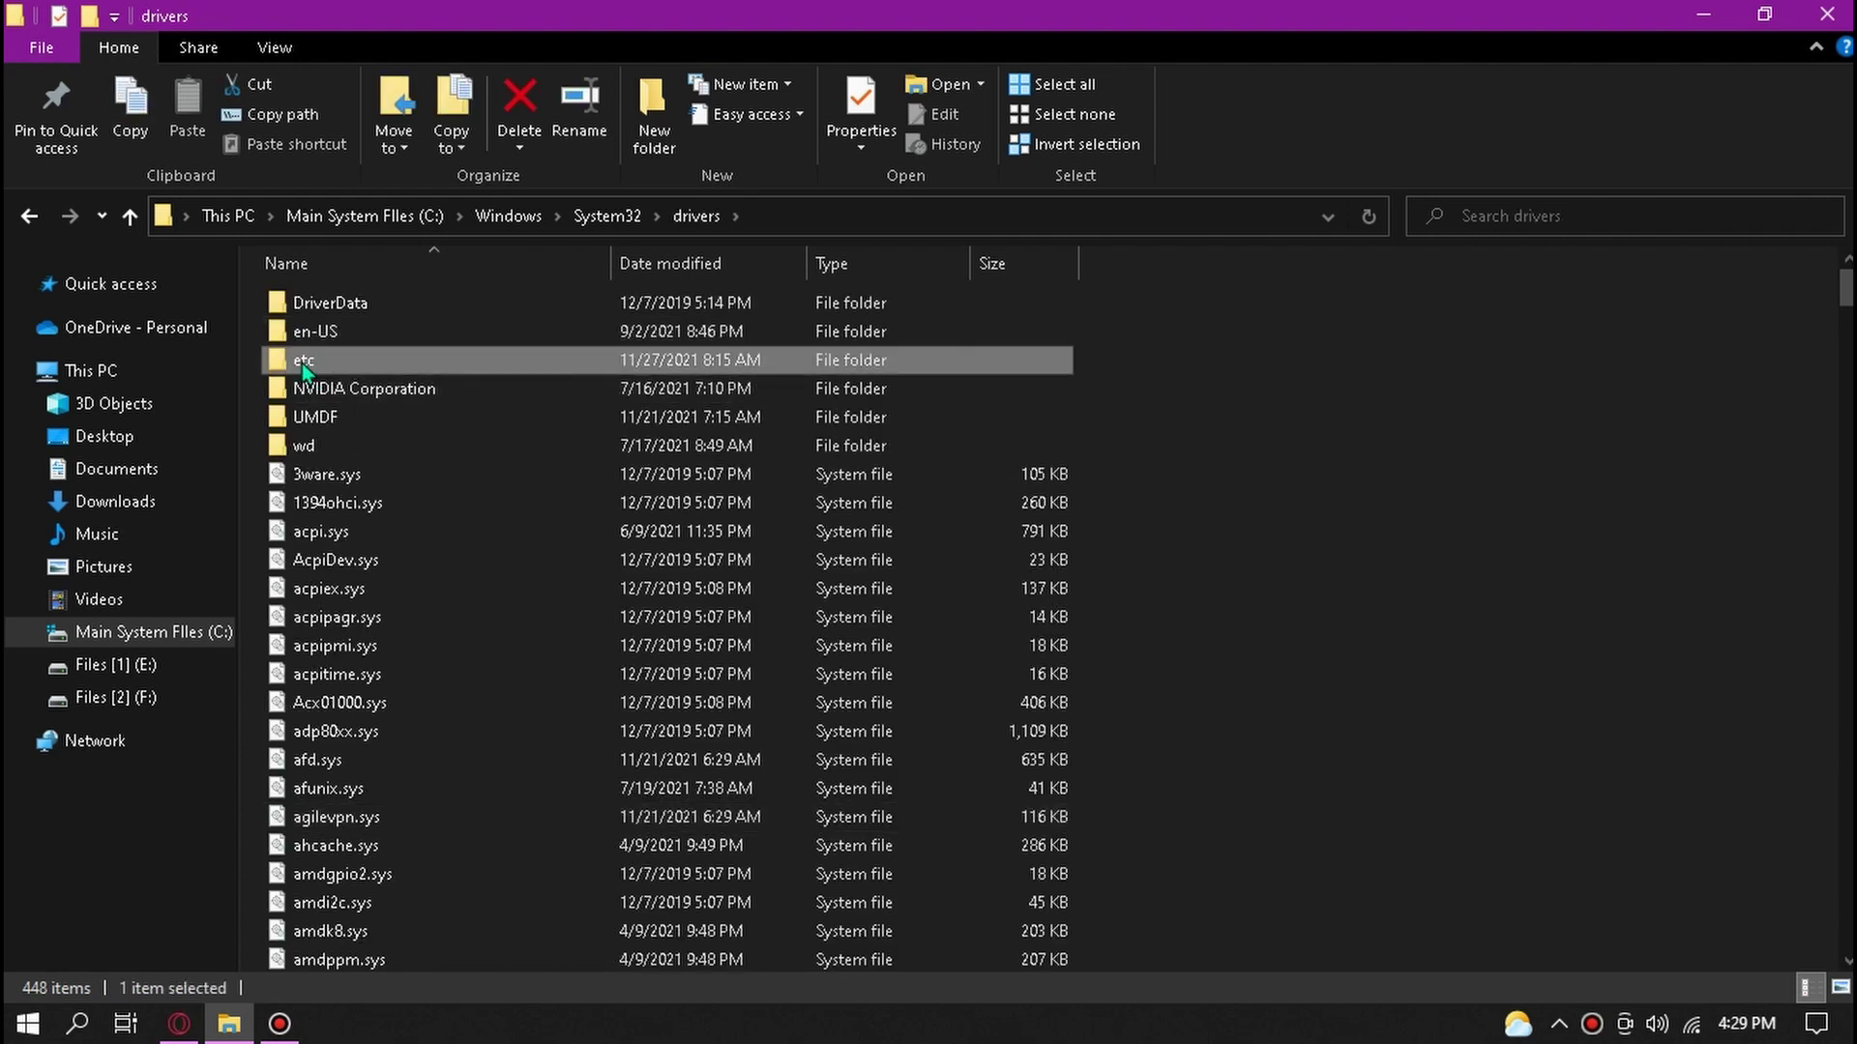
pyautogui.doubleClick(302, 362)
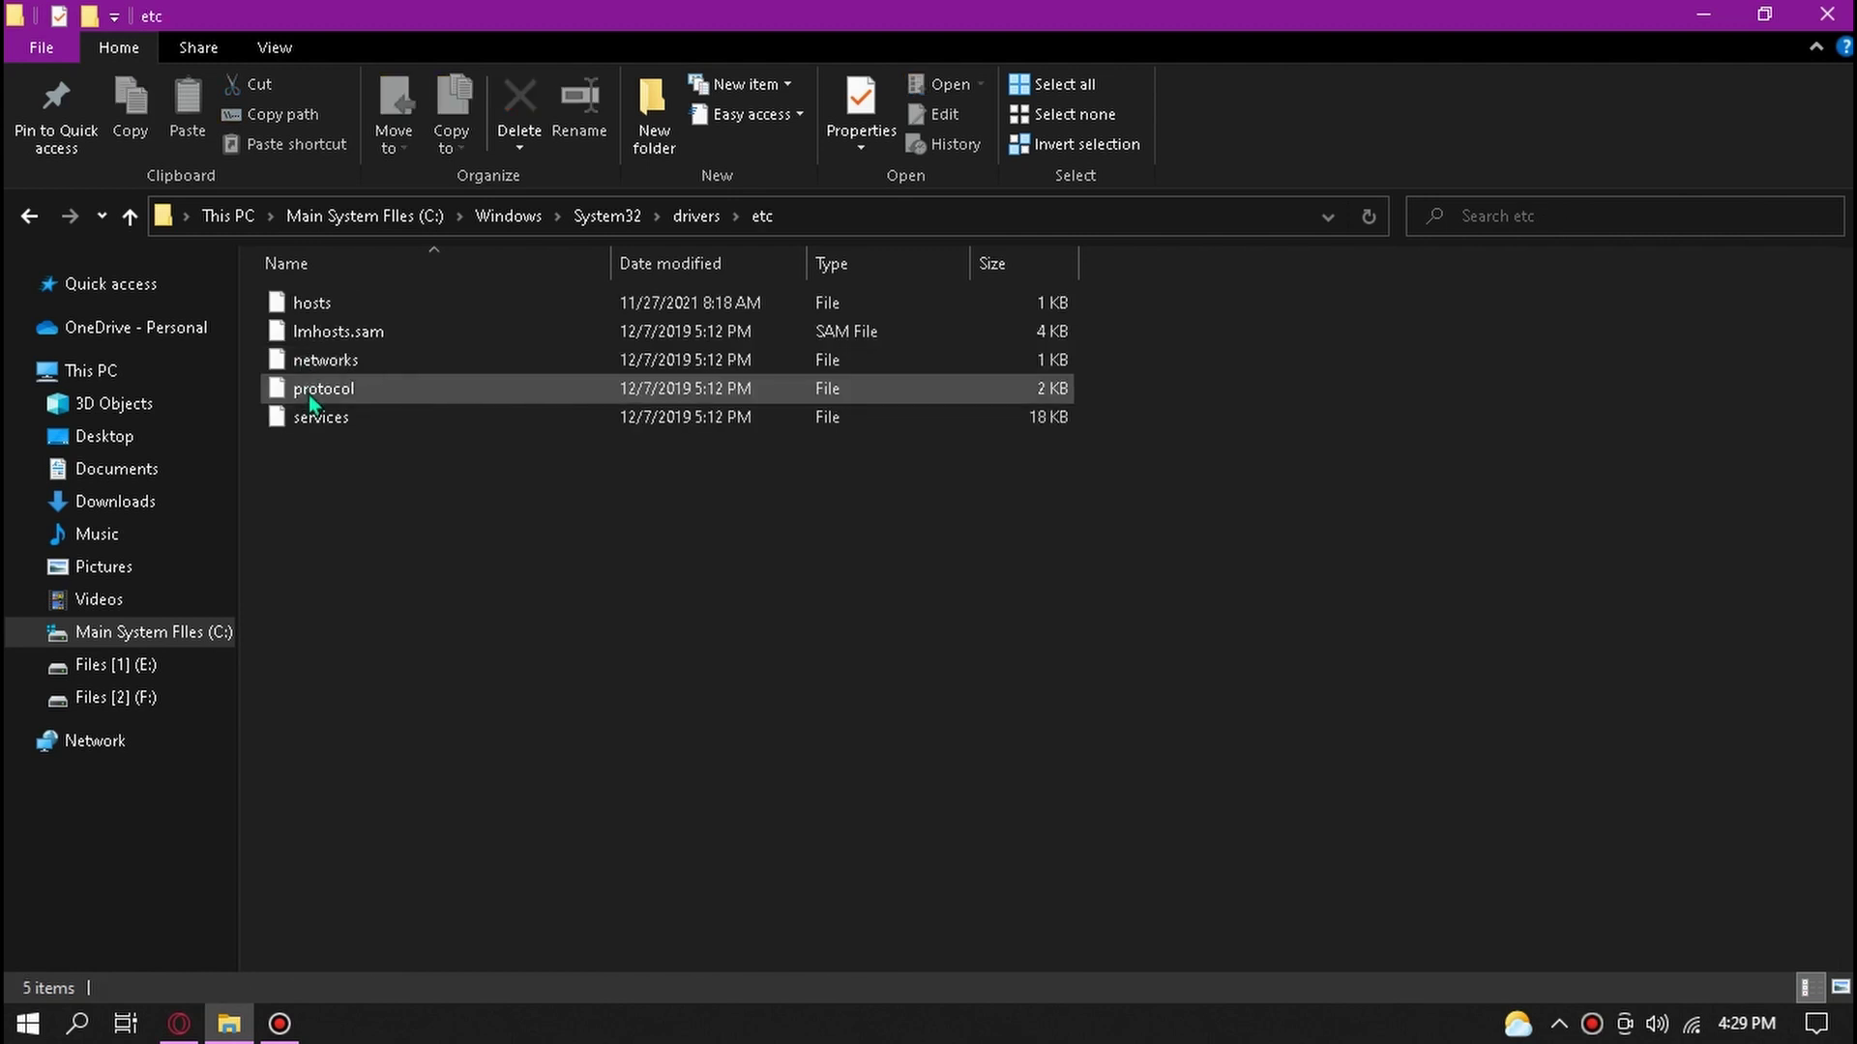
# Step: Copy the hosts file from the etc folder and paste it onto the desktop
pyautogui.click(311, 306)
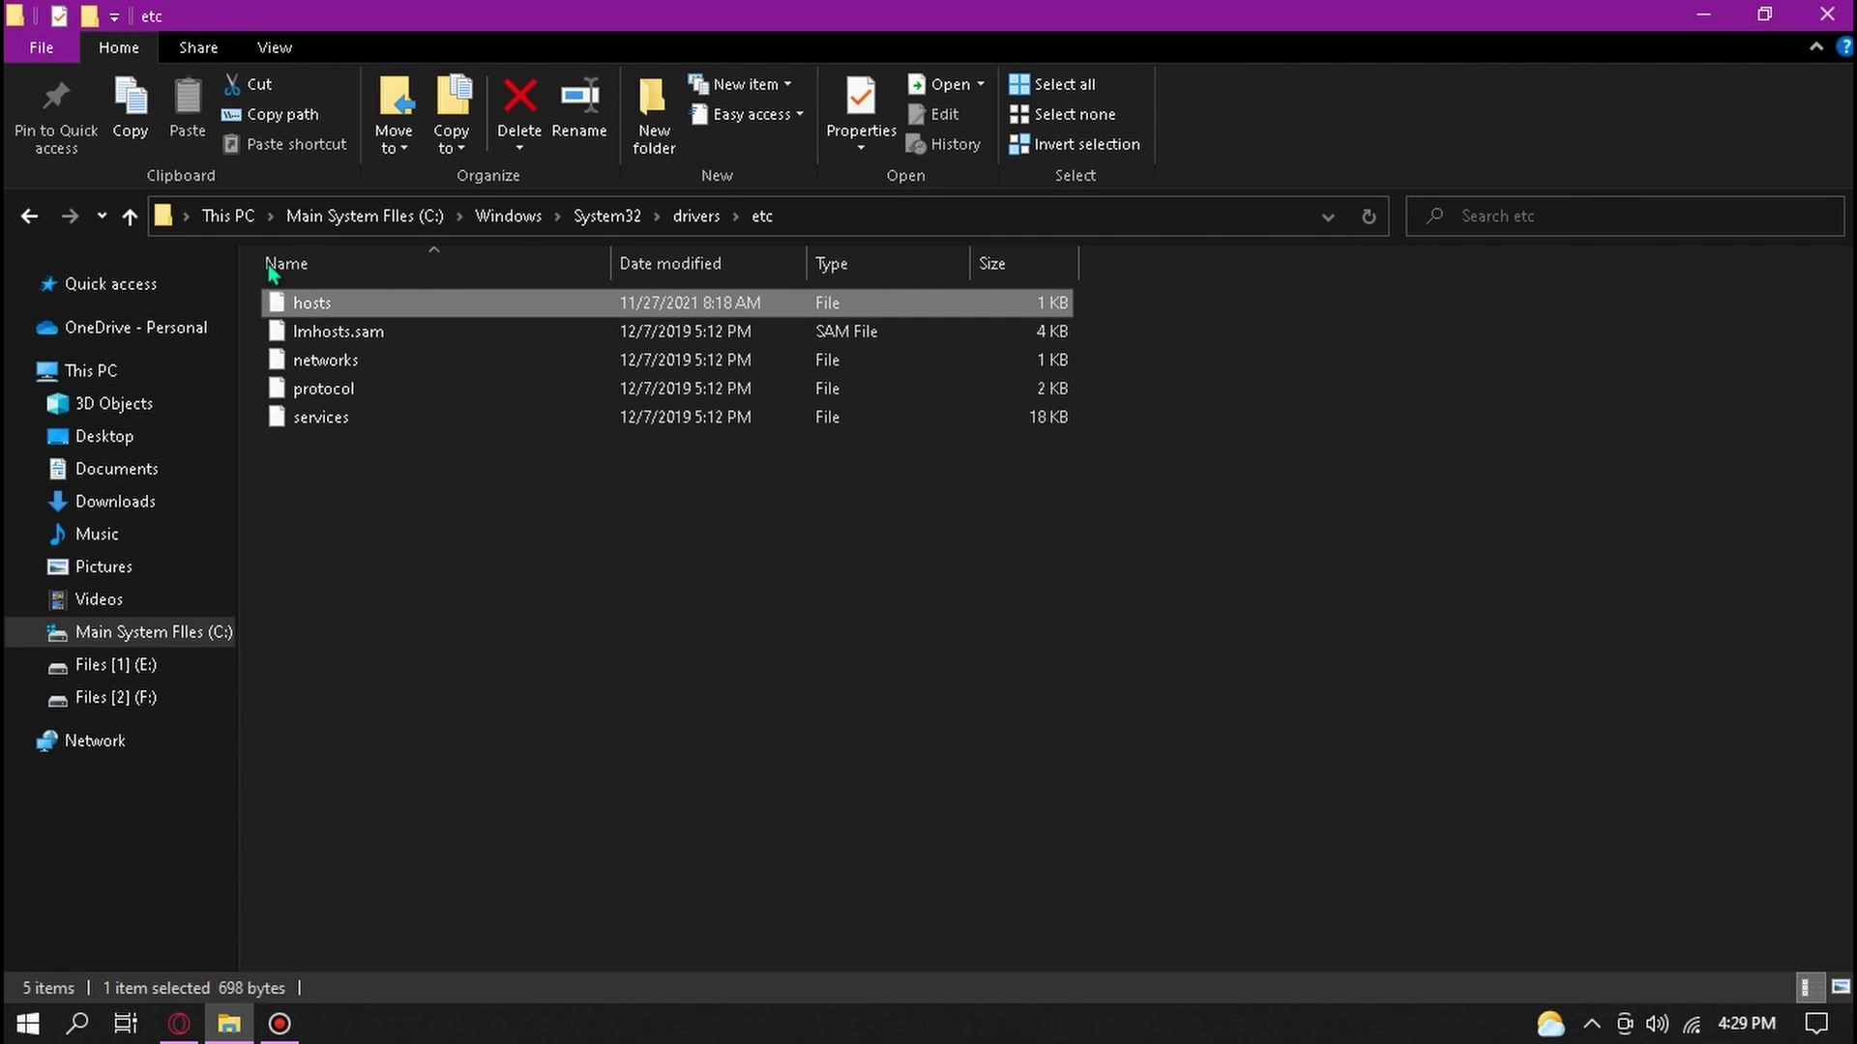
pyautogui.rightClick(328, 303)
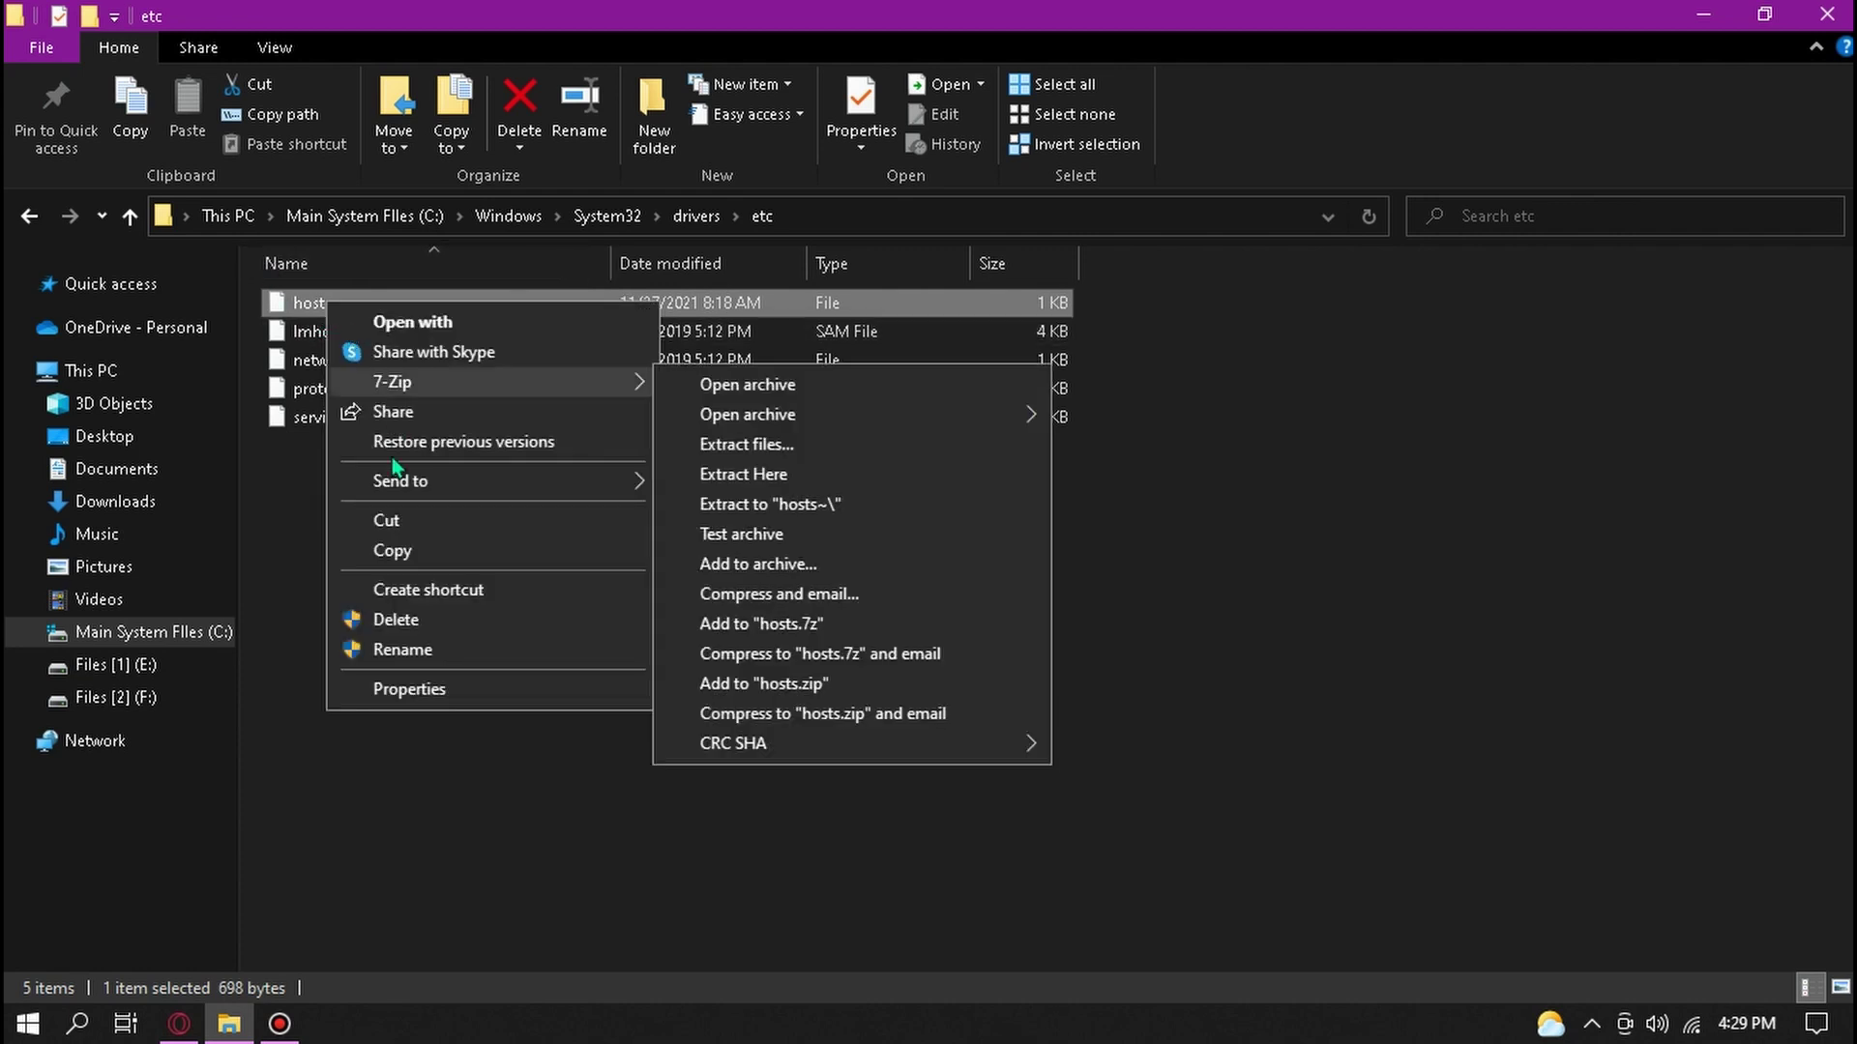
pyautogui.click(433, 551)
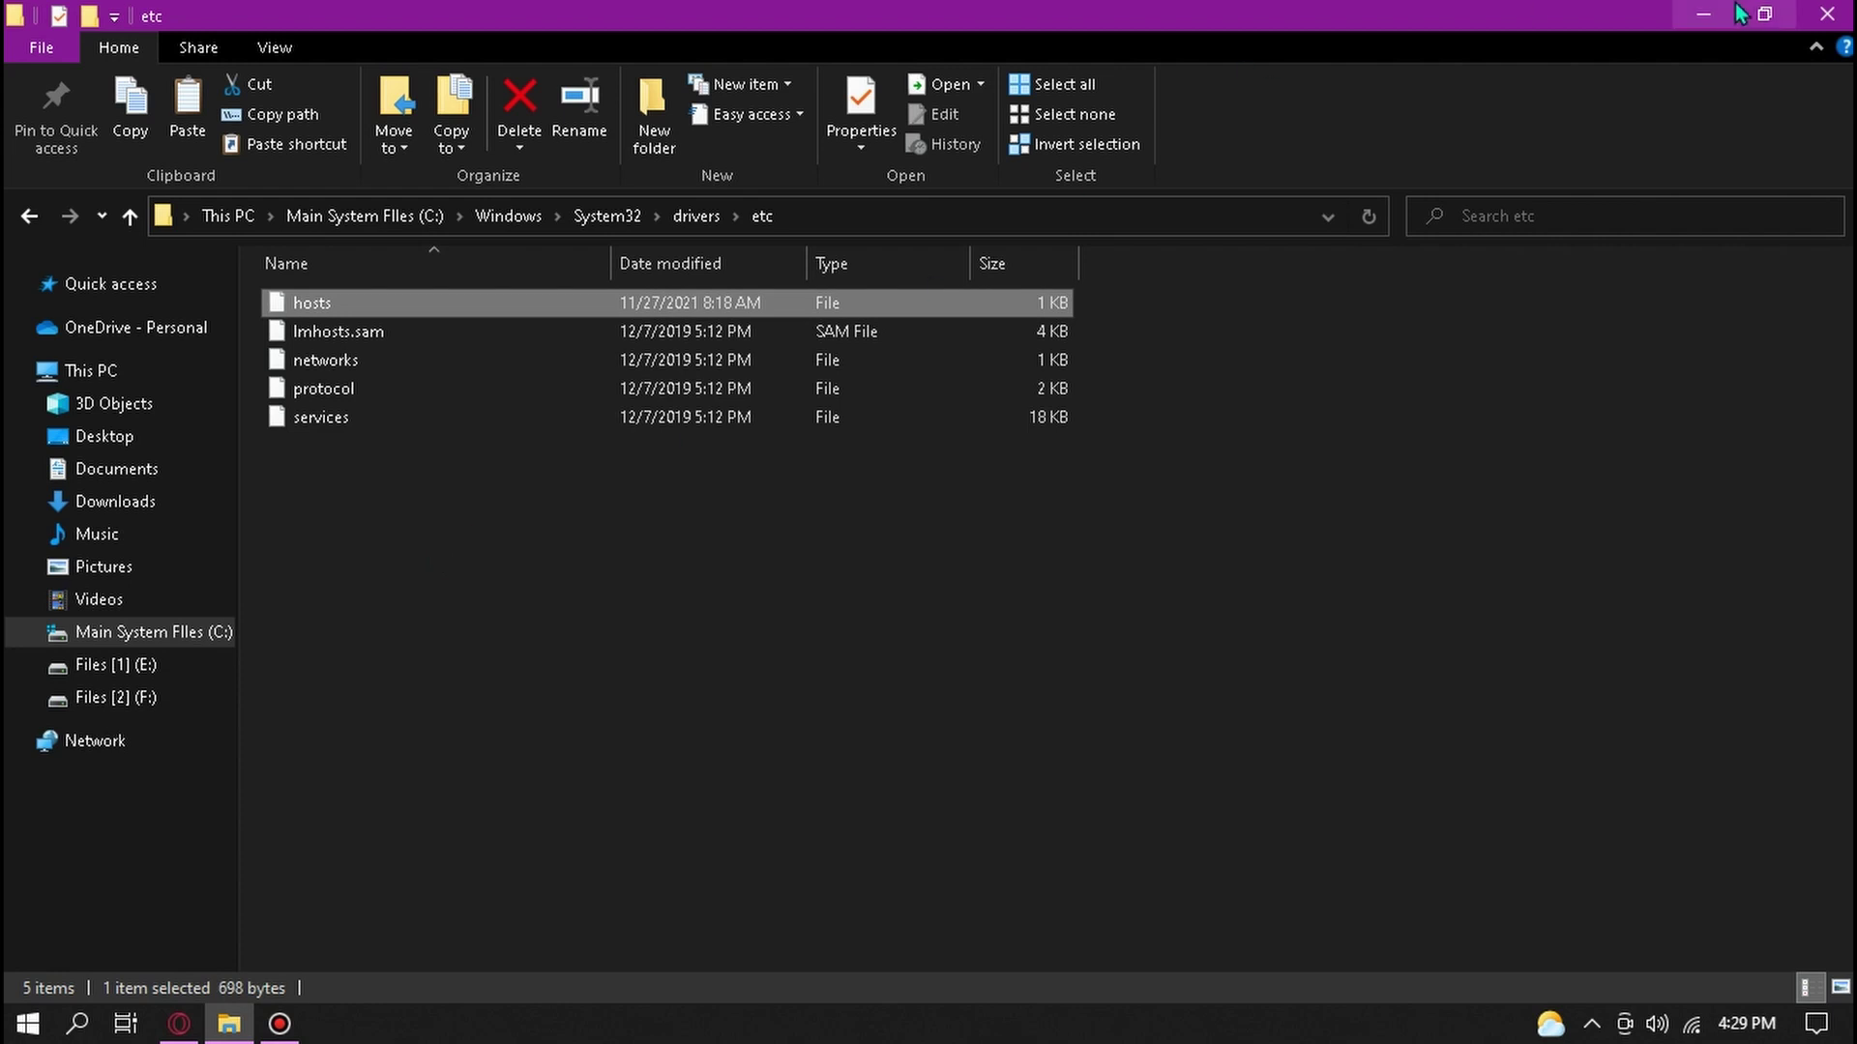
pyautogui.click(1704, 14)
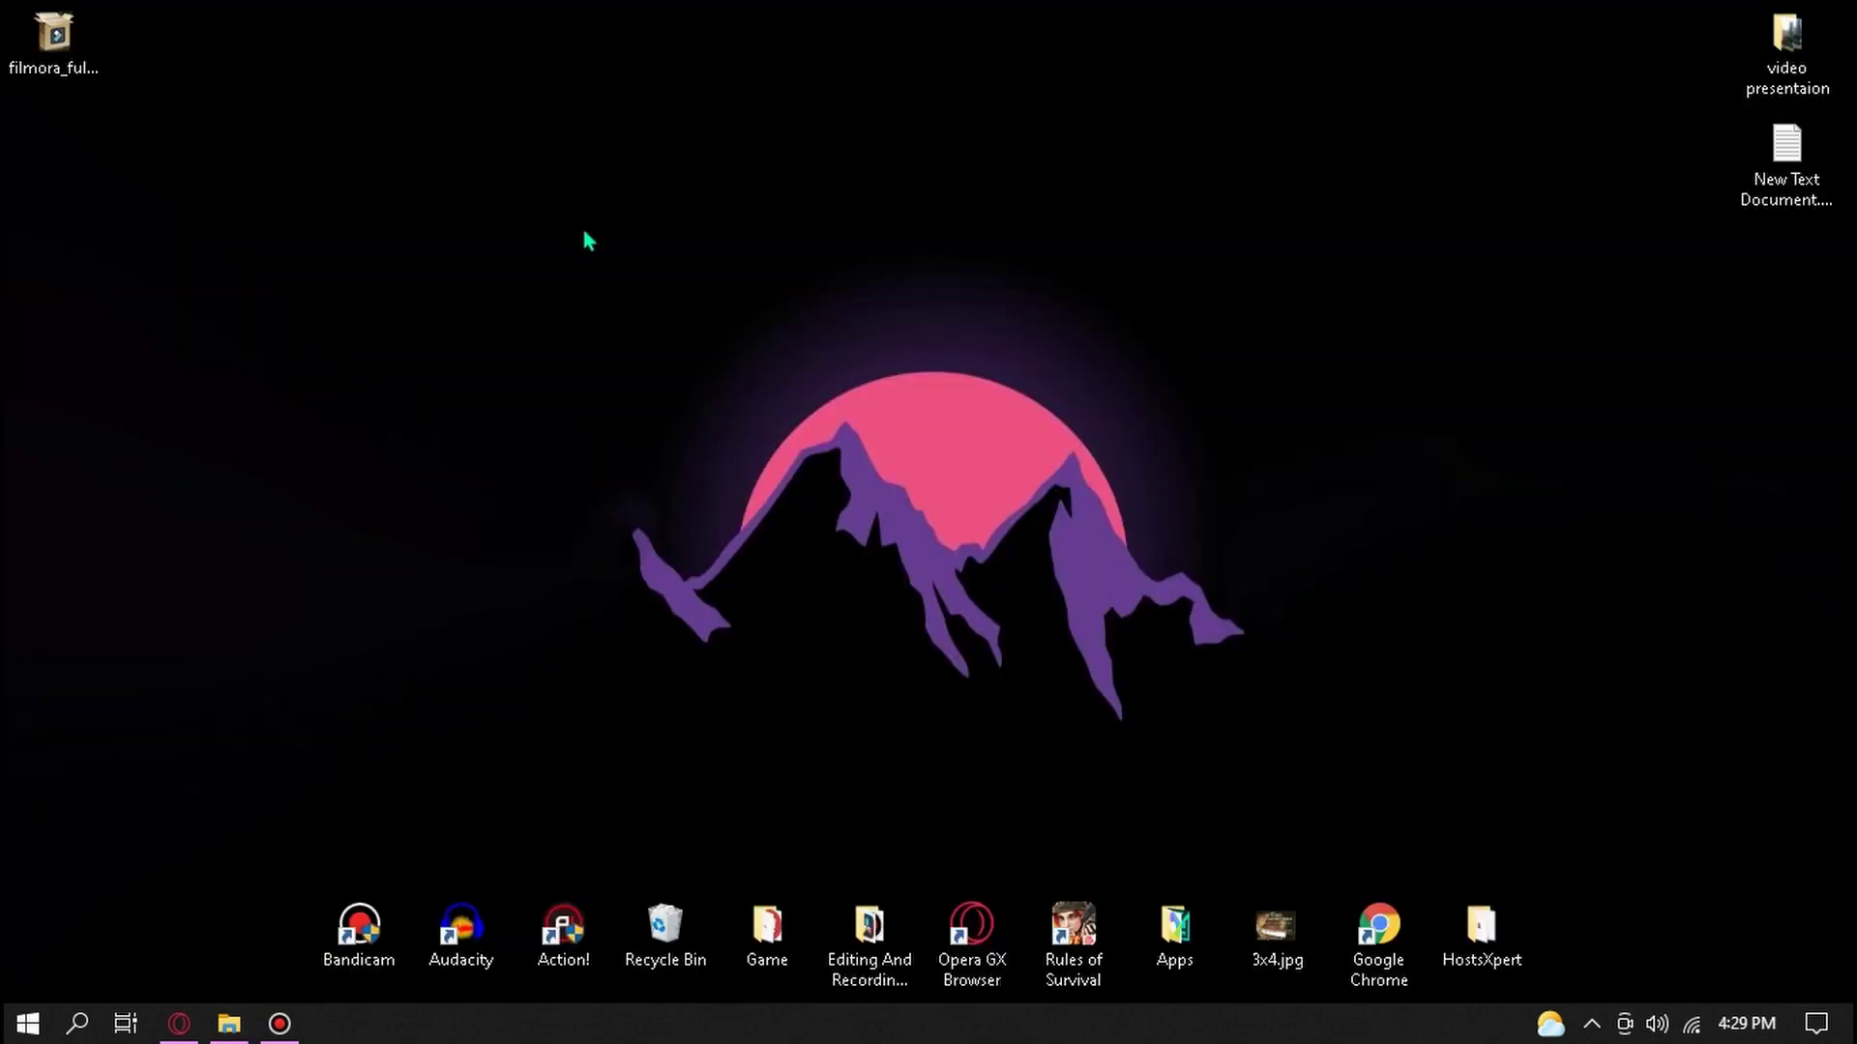
pyautogui.rightClick(569, 186)
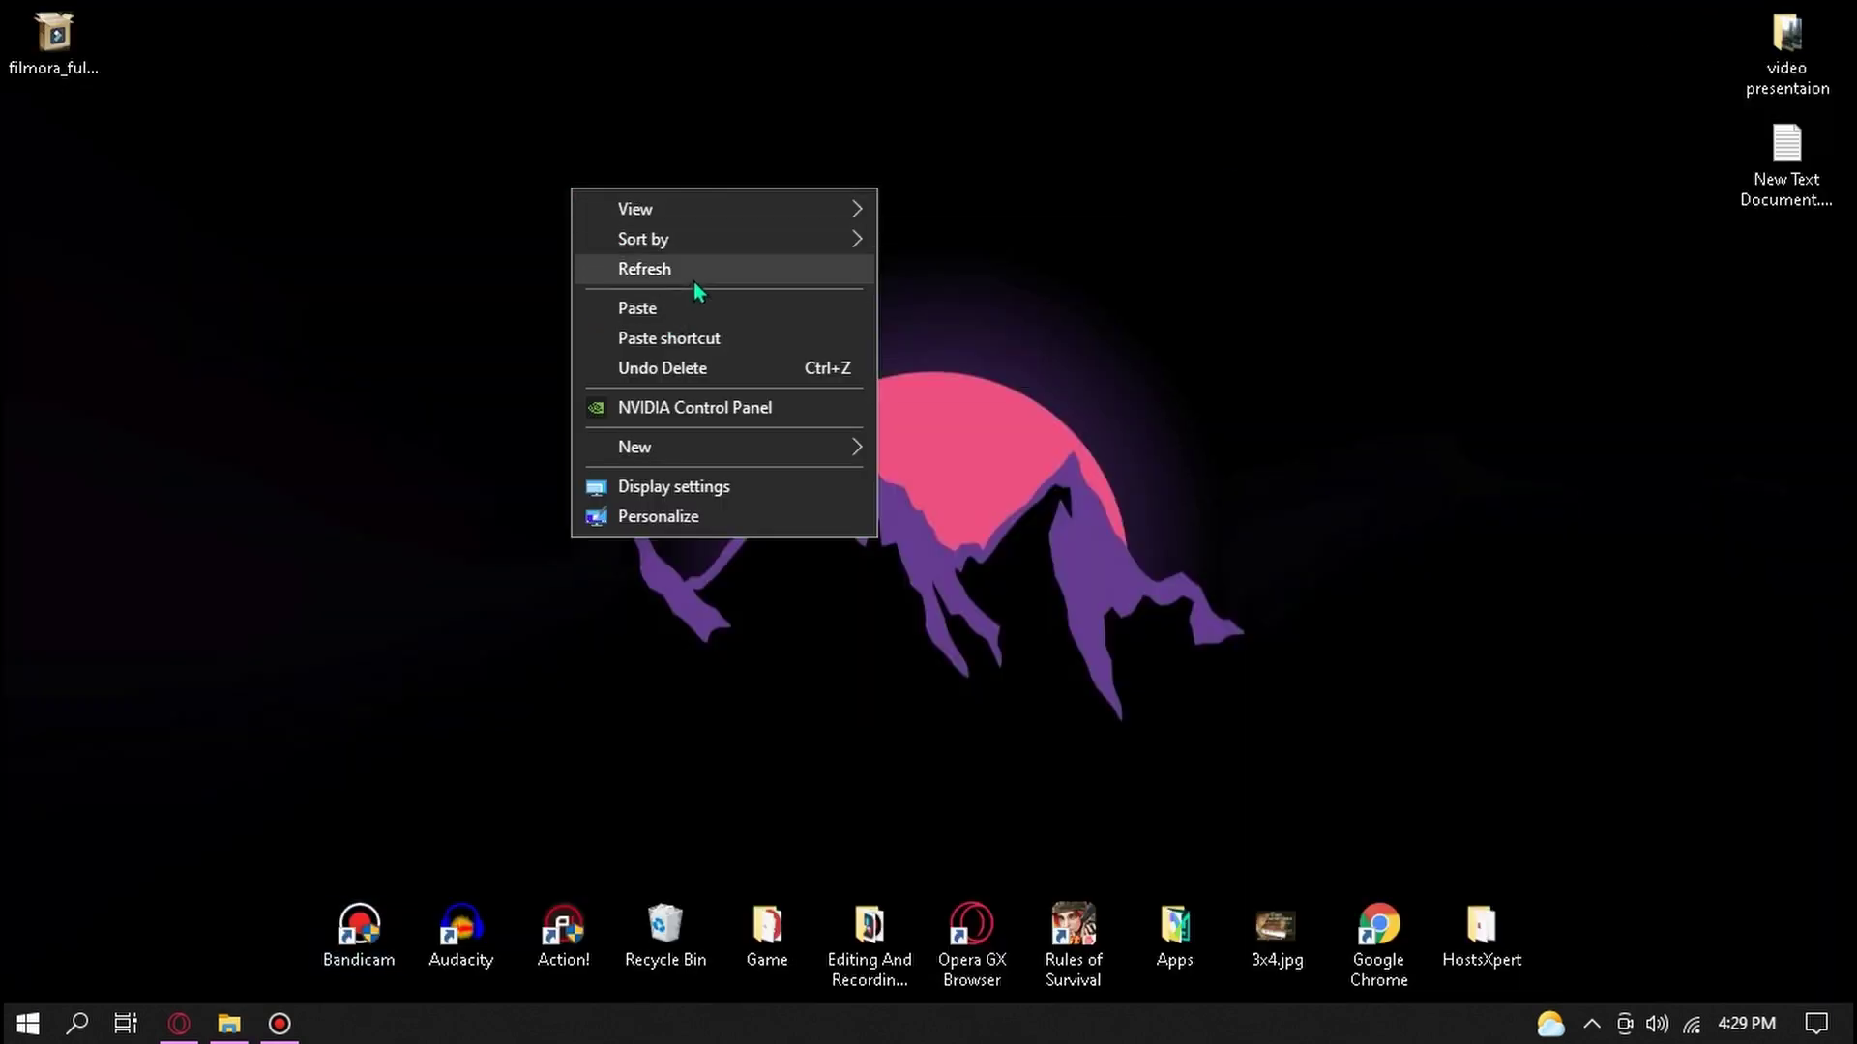
pyautogui.click(677, 310)
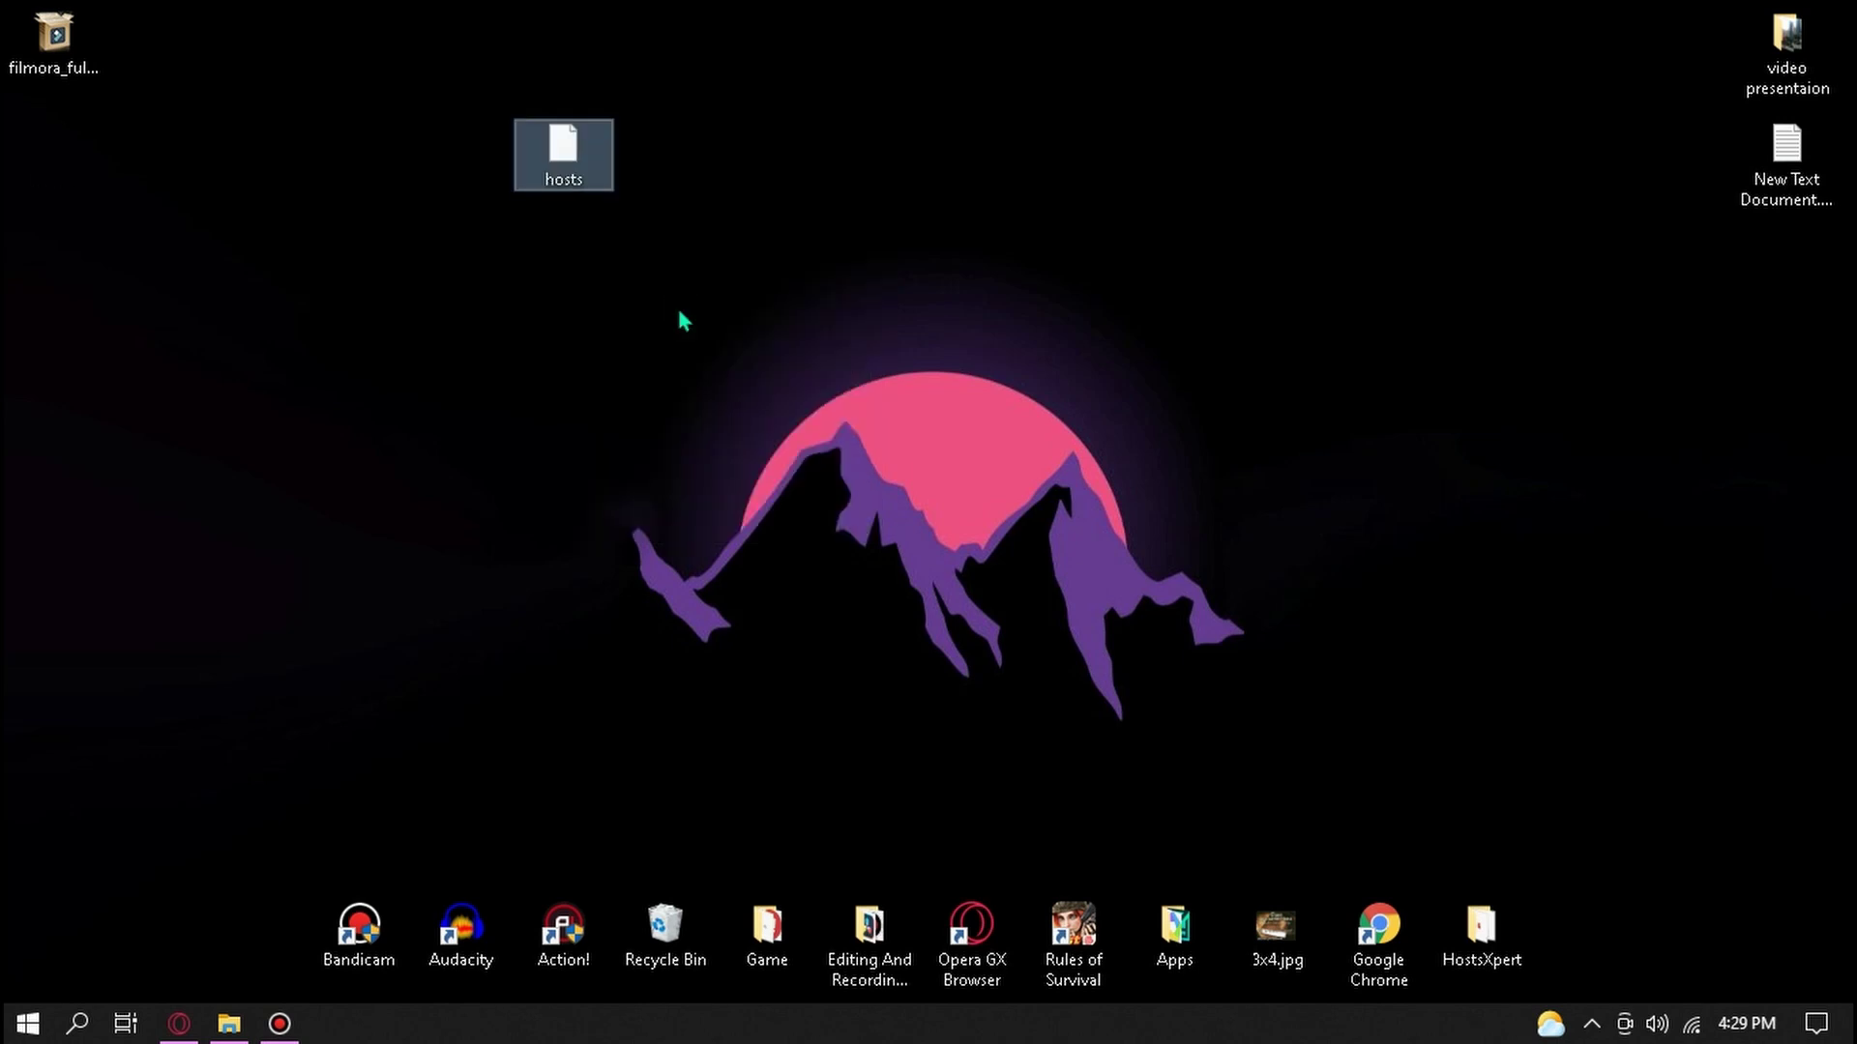
# Step: Open the desktop copy of the hosts file in Notepad and maximize its window
pyautogui.rightClick(565, 147)
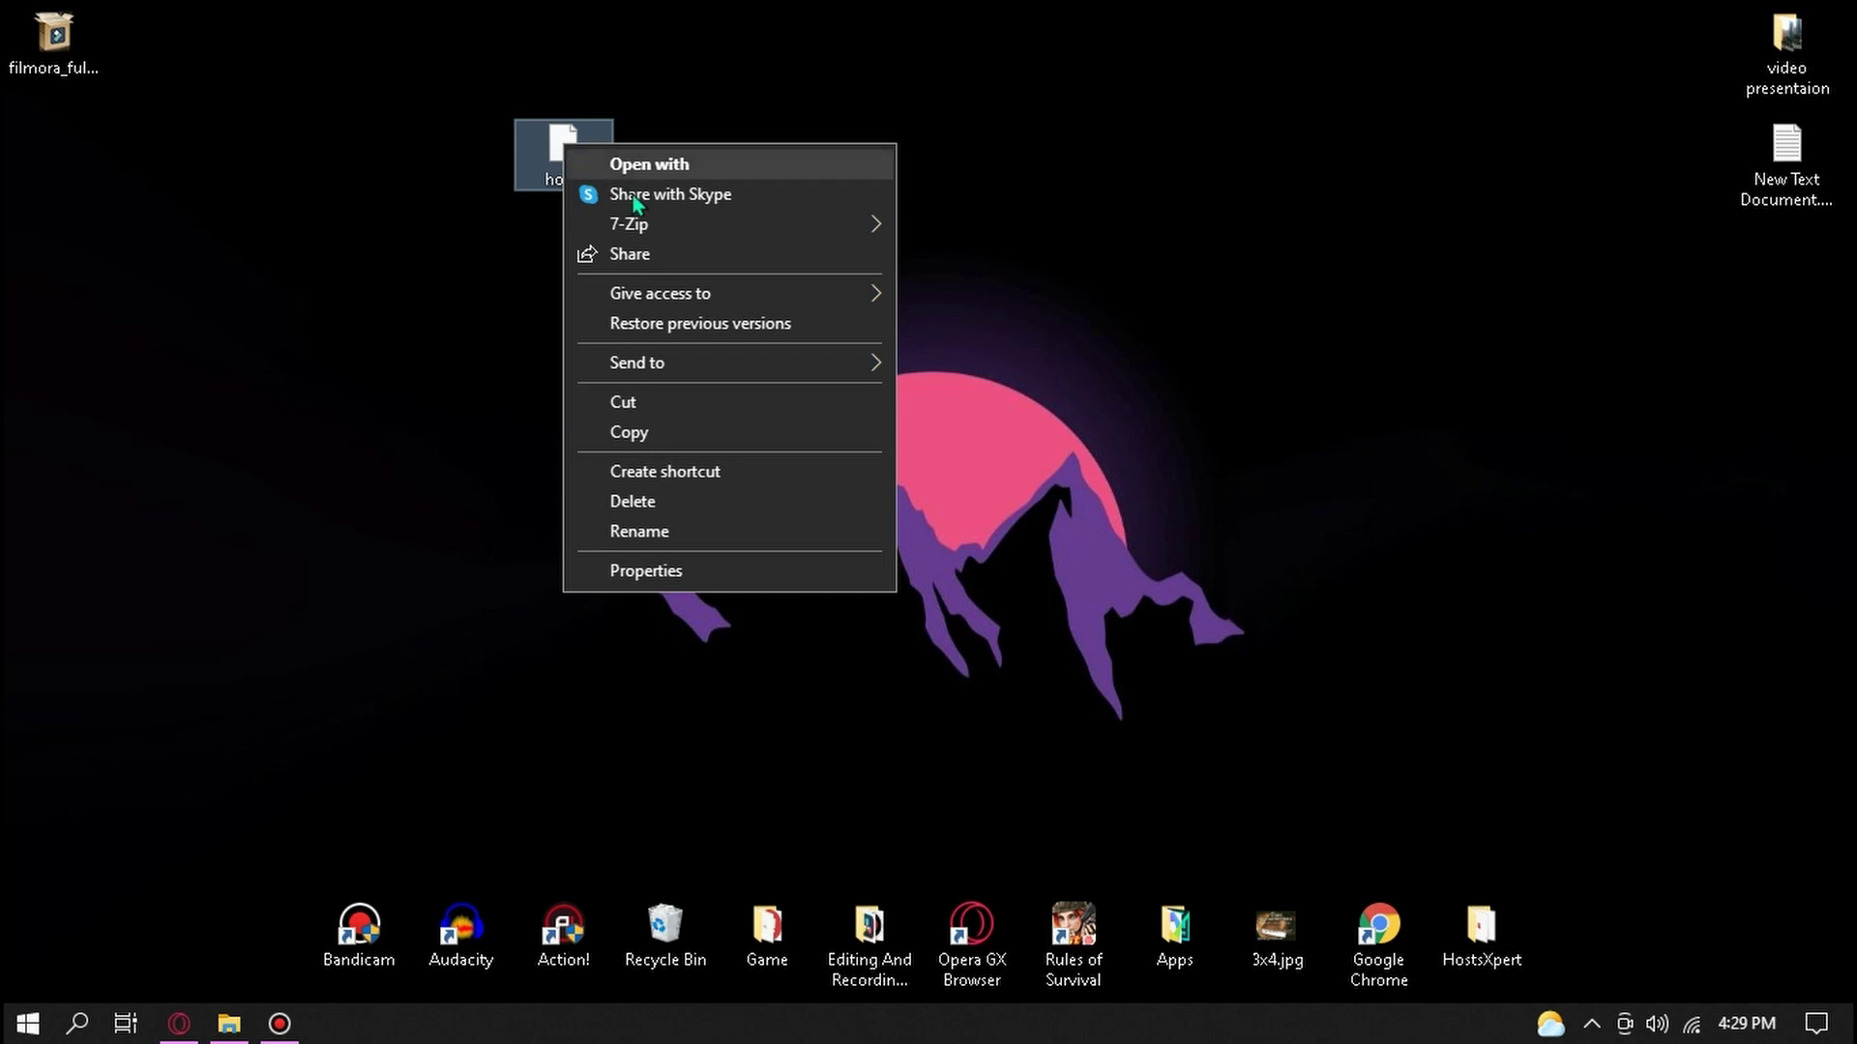
pyautogui.moveTo(760, 371)
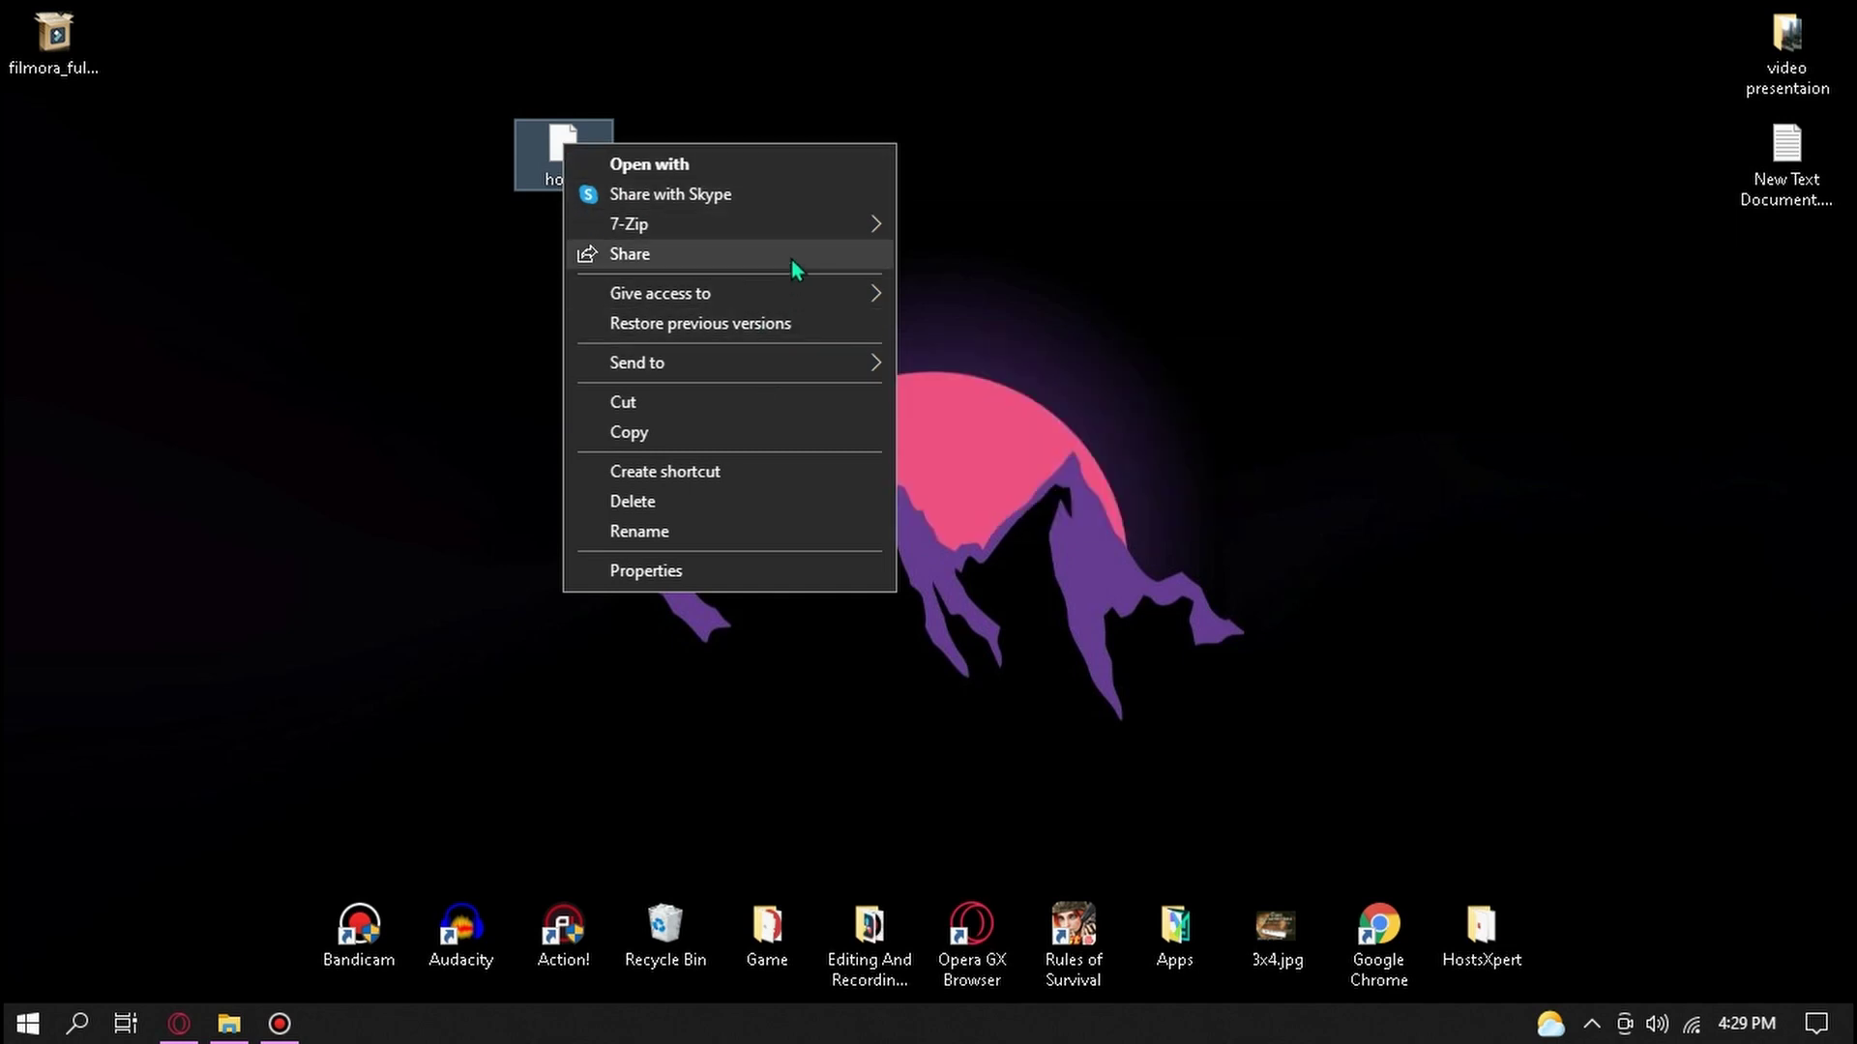
pyautogui.click(791, 166)
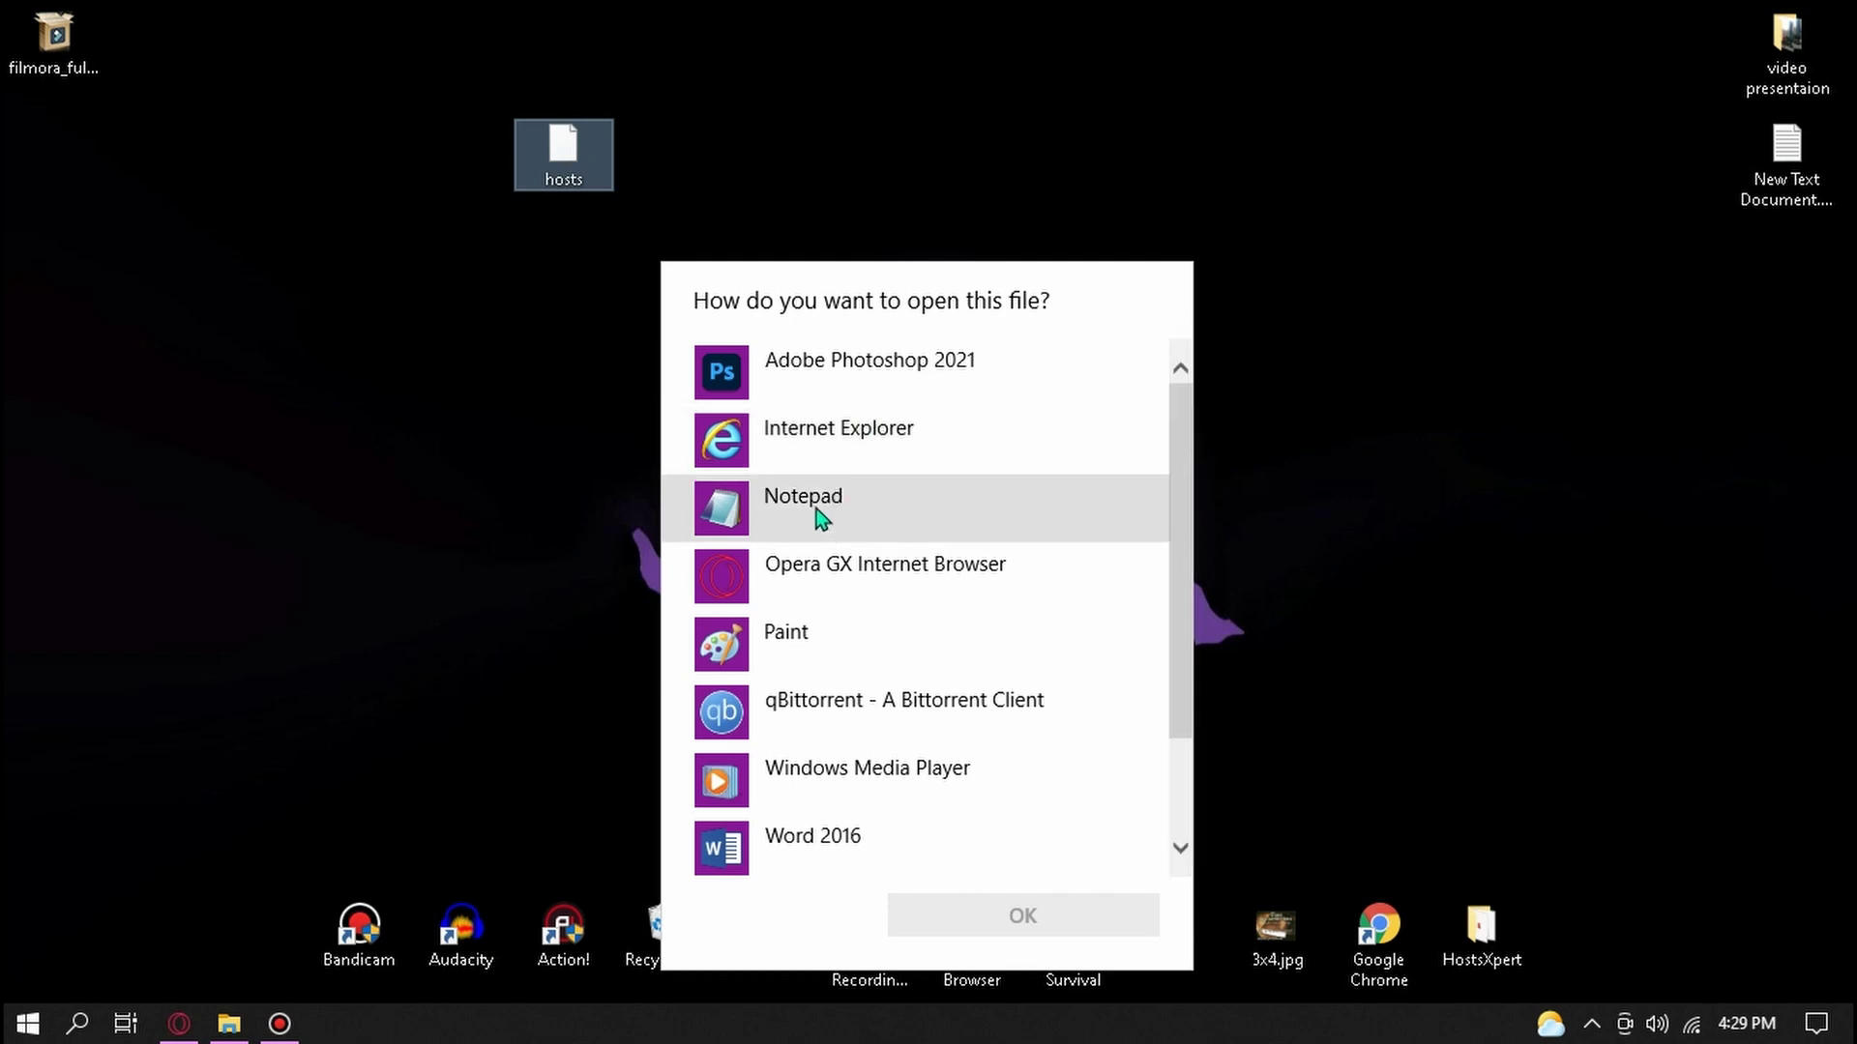
pyautogui.click(809, 509)
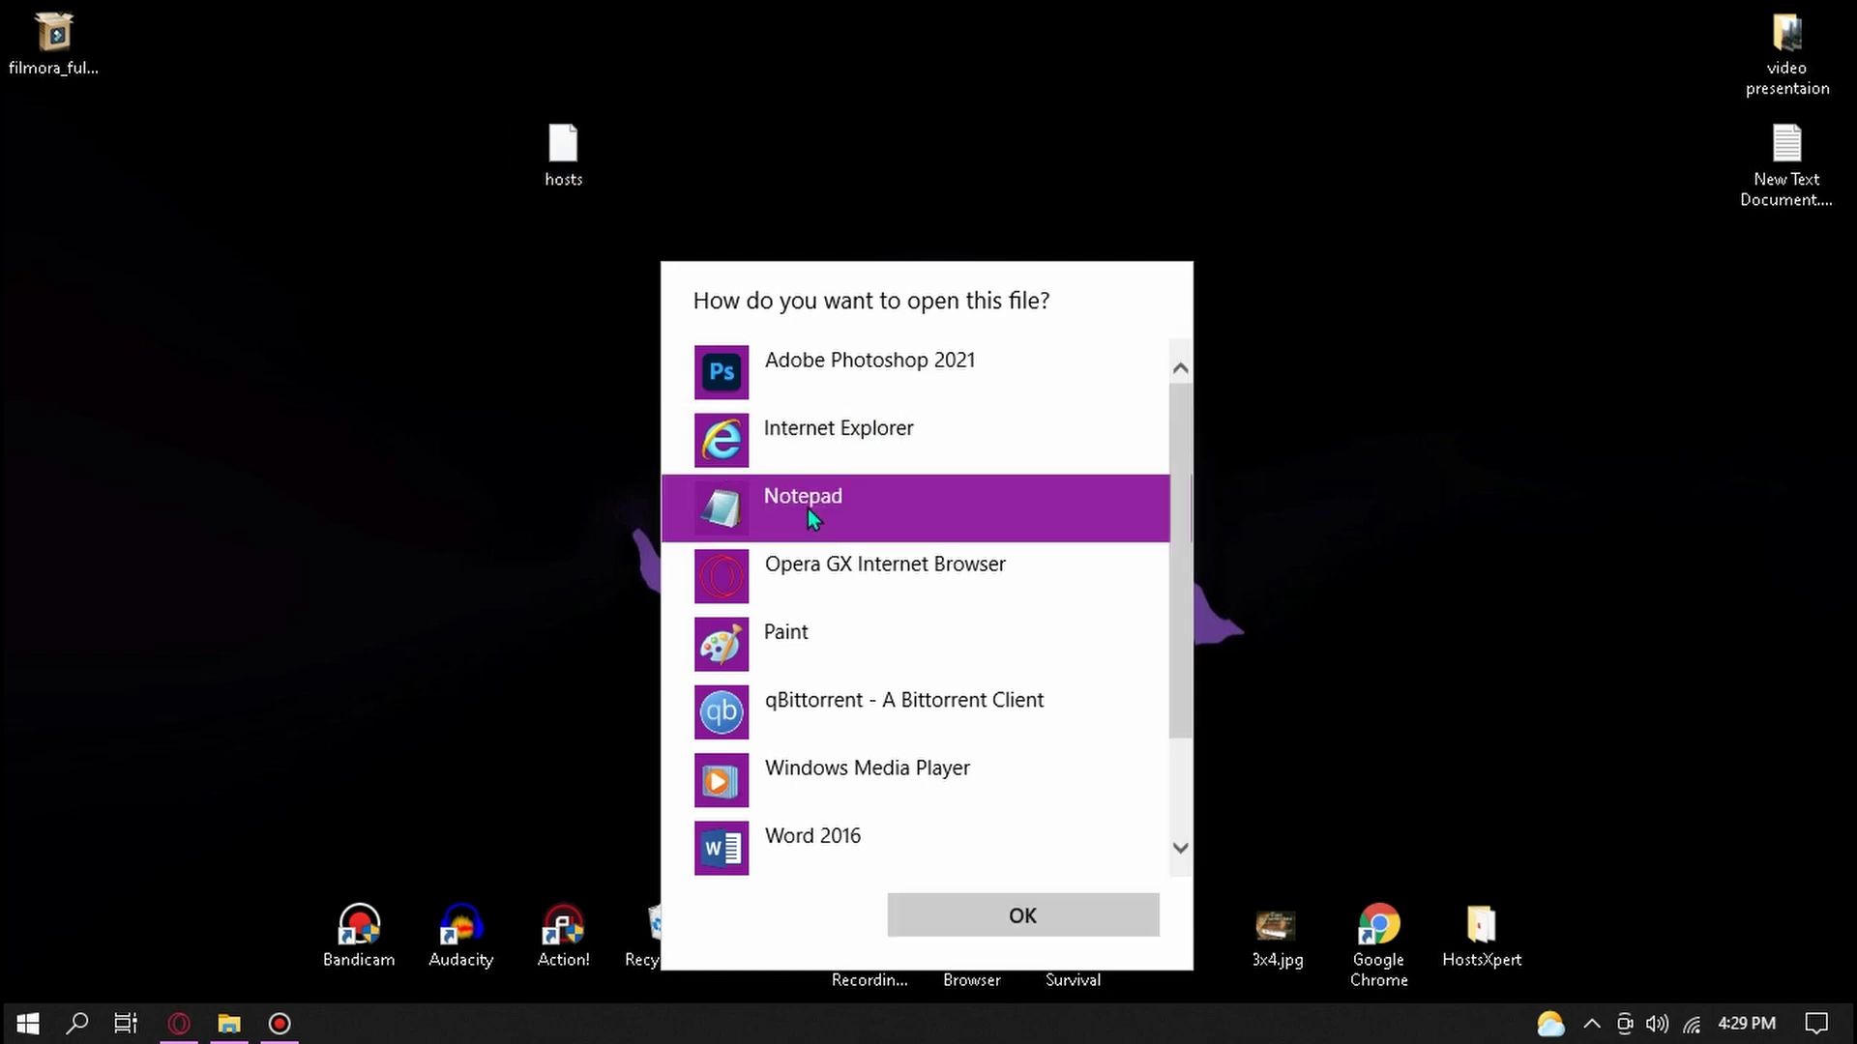
pyautogui.click(1022, 915)
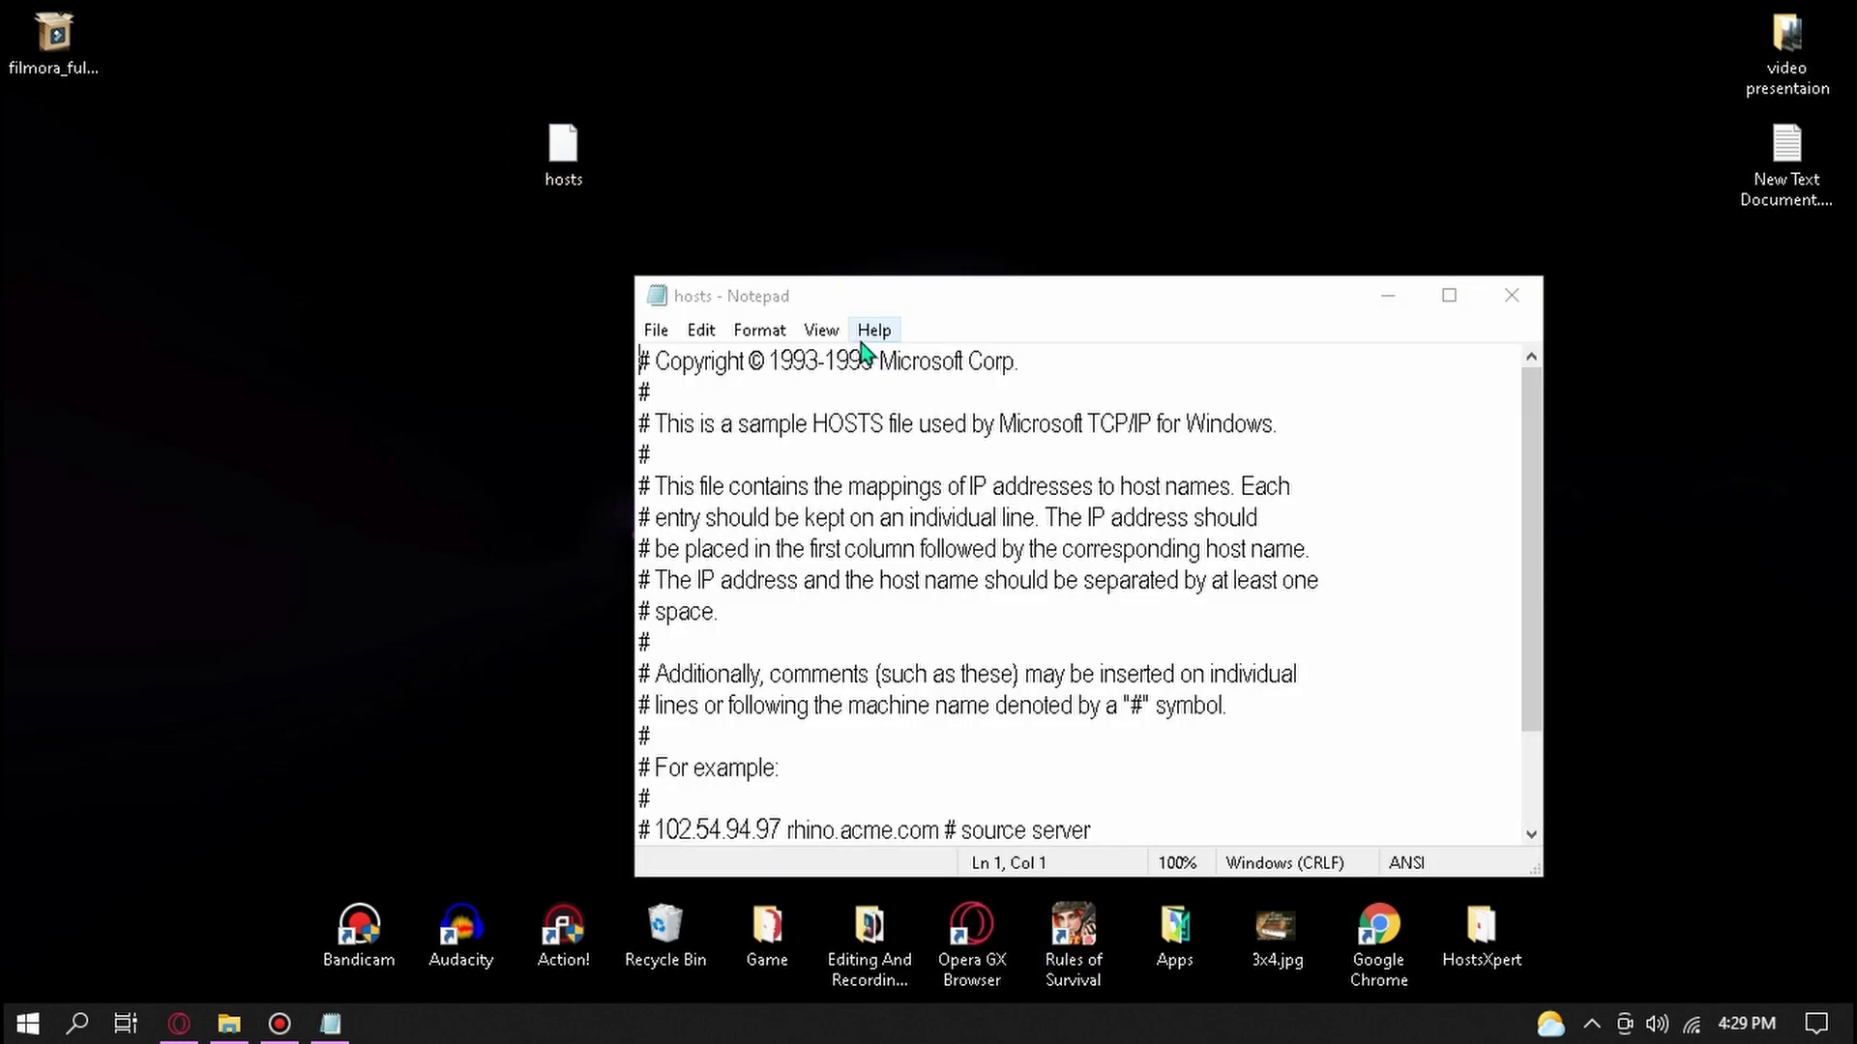
pyautogui.click(1449, 294)
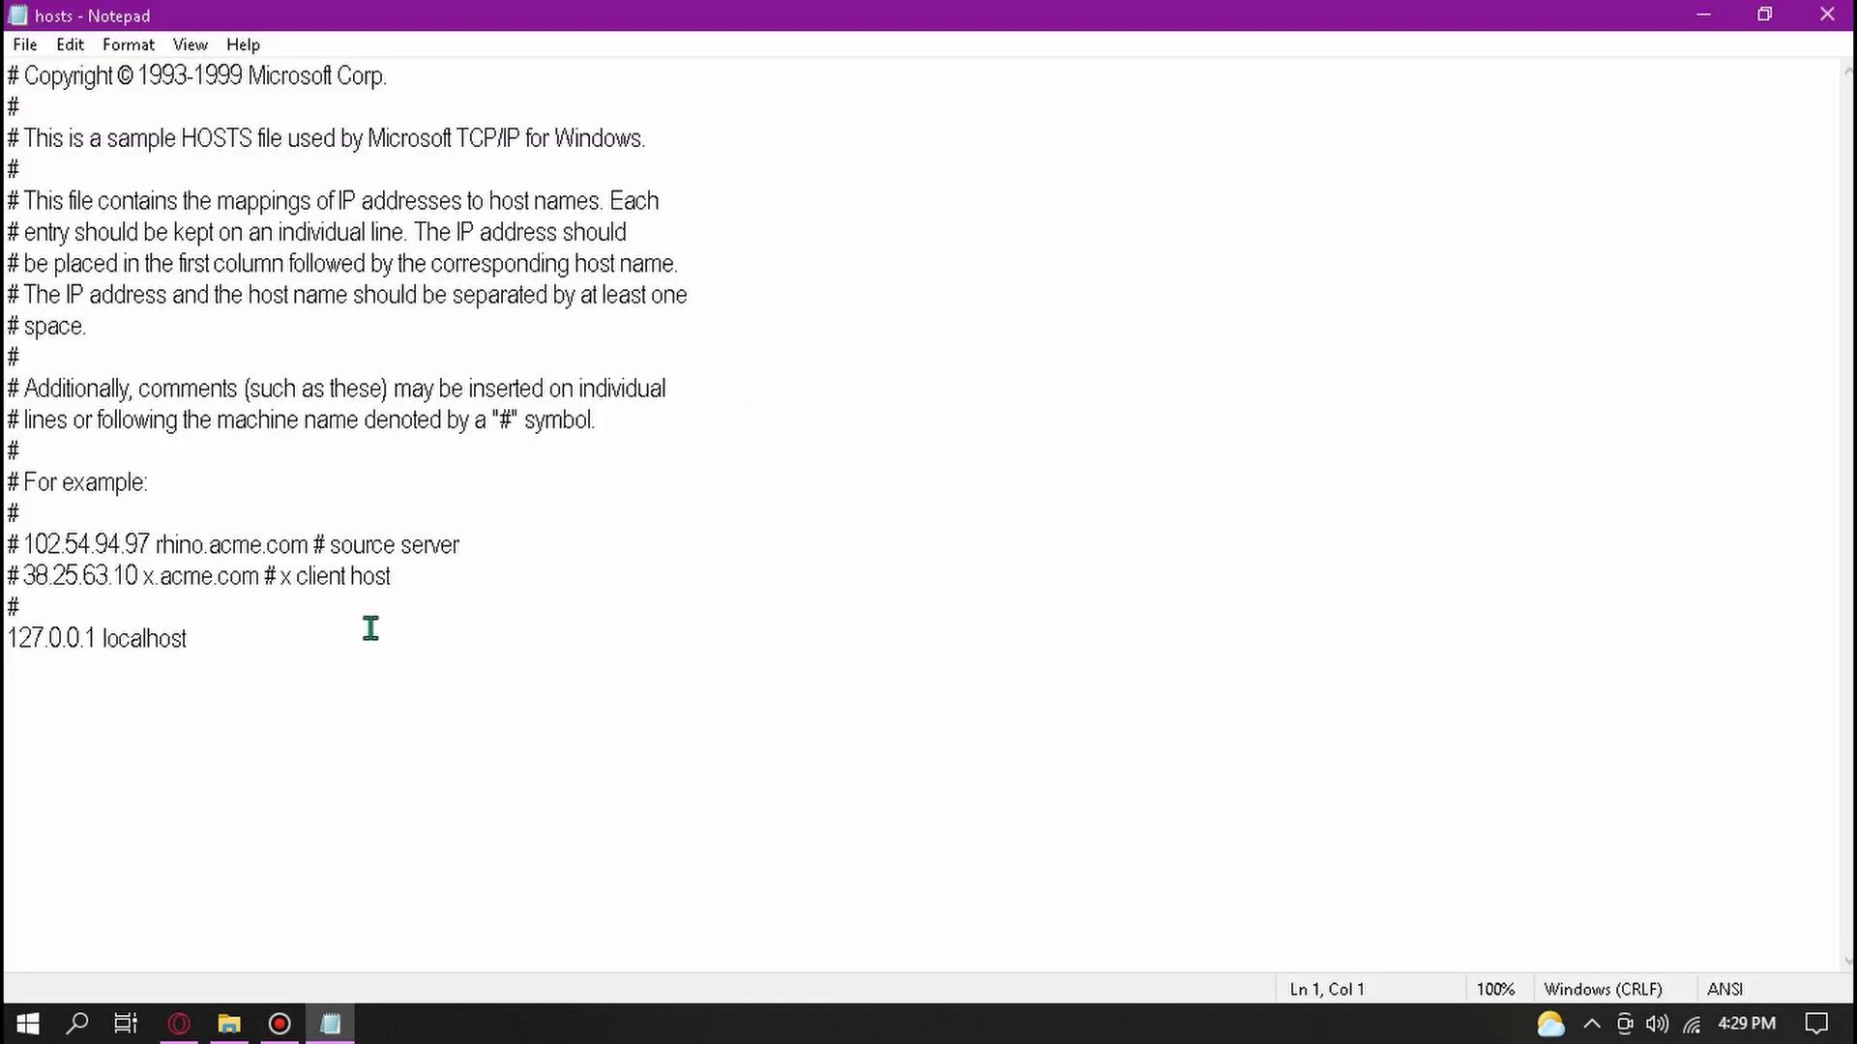
pyautogui.click(300, 739)
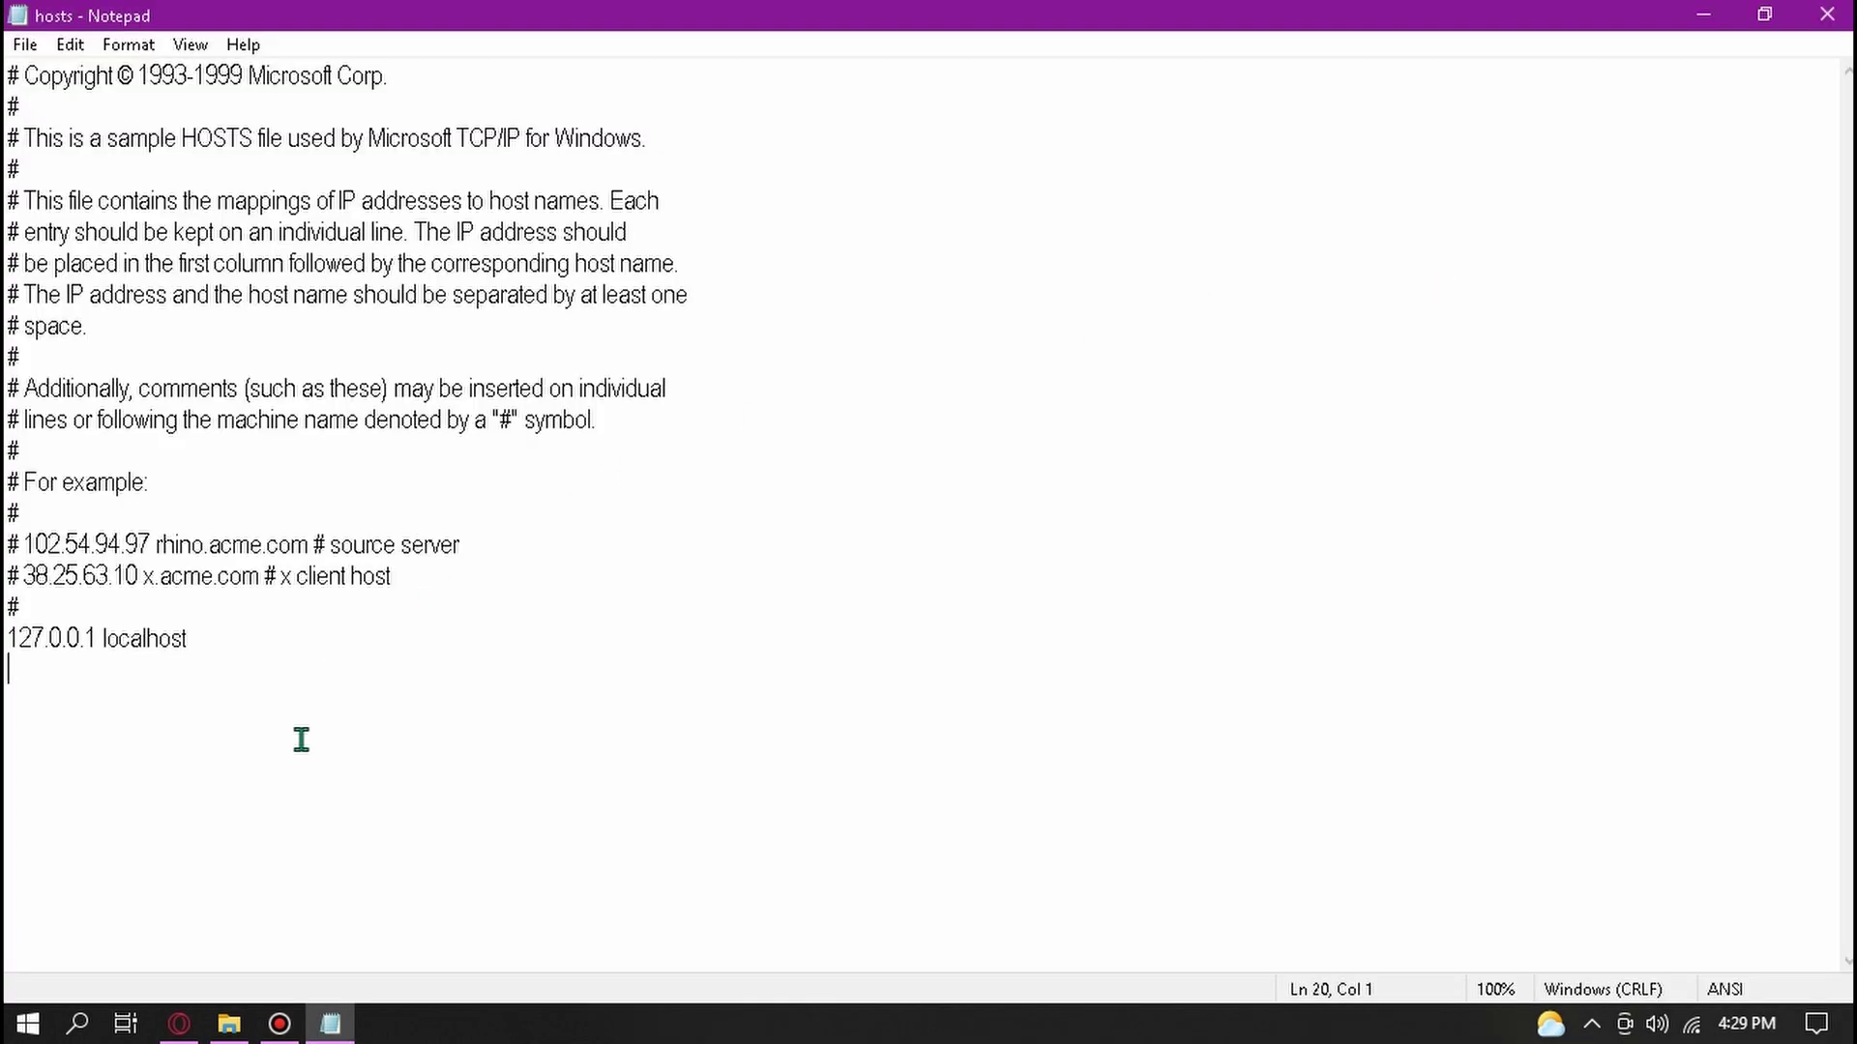
pyautogui.click(261, 643)
pyautogui.press('Return')
pyautogui.press('BackSpace')
pyautogui.press('BackSpace')
pyautogui.press('BackSpace')
pyautogui.press('BackSpace')
pyautogui.press('BackSpace')
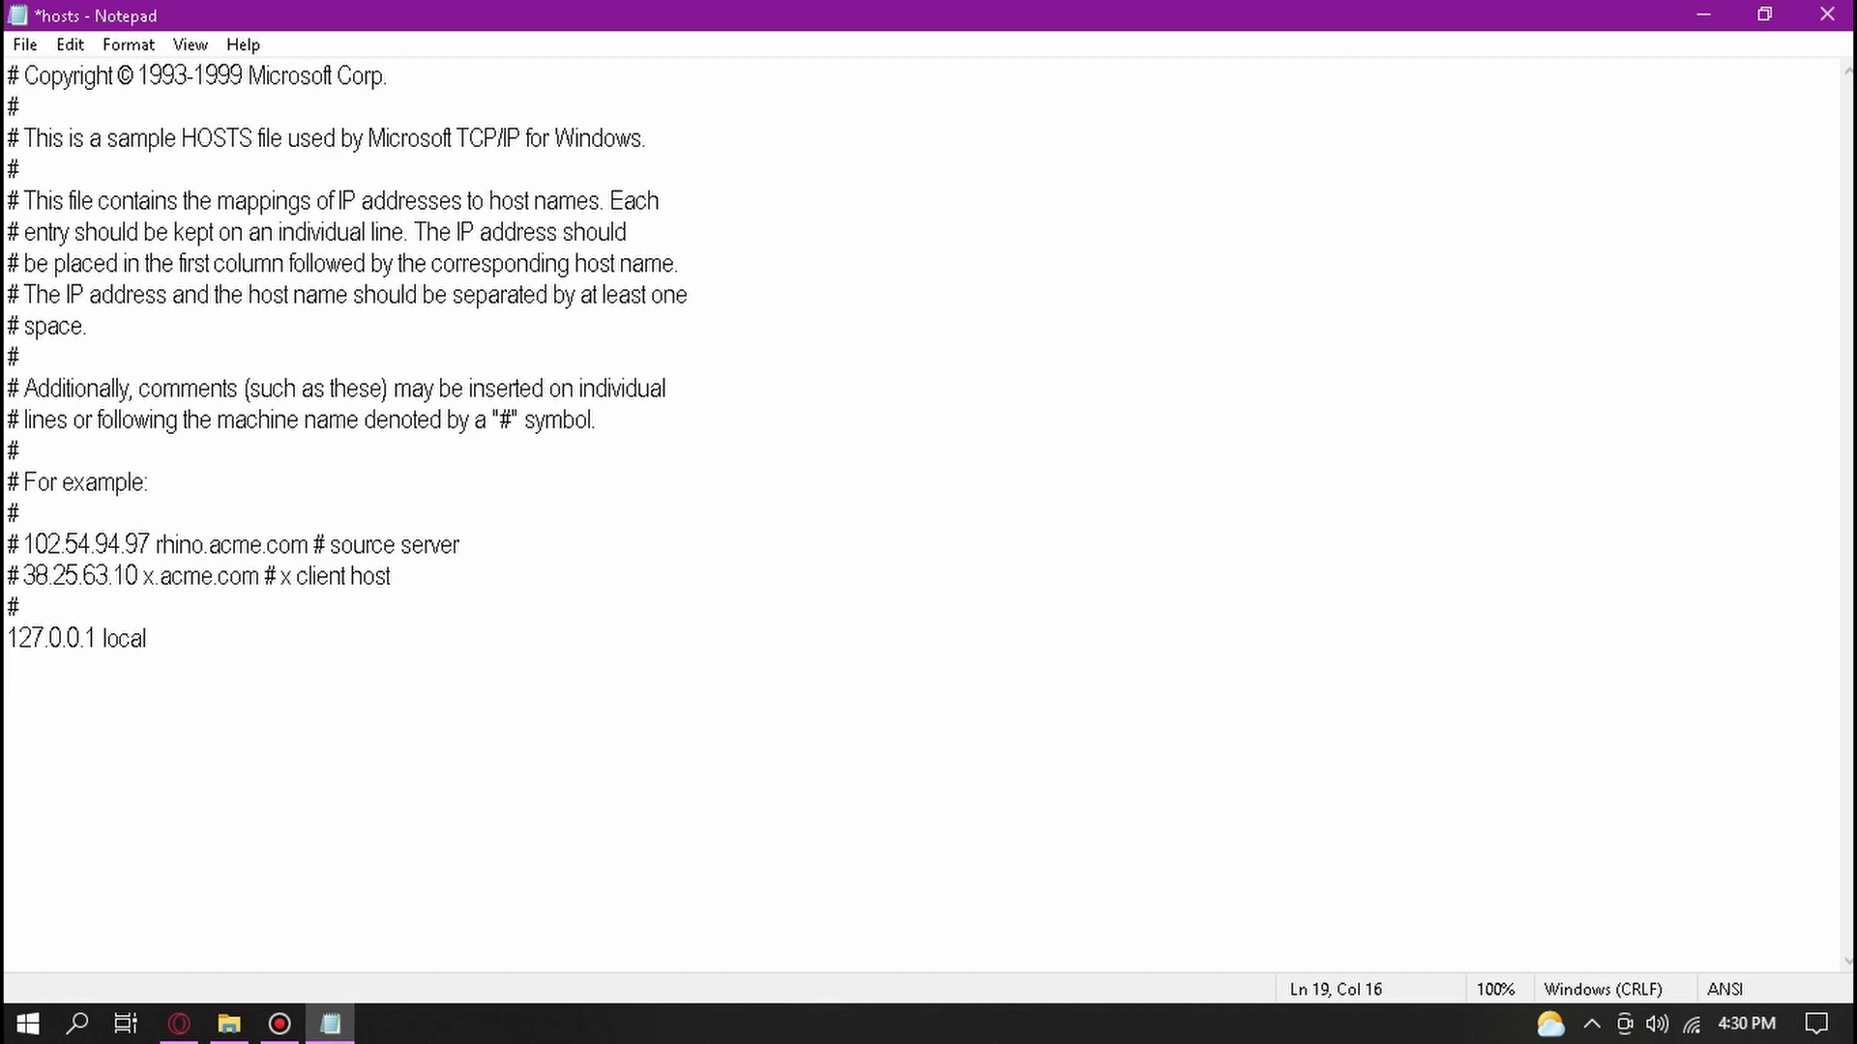
pyautogui.press('BackSpace')
pyautogui.press('BackSpace')
pyautogui.press('BackSpace')
pyautogui.press('BackSpace')
pyautogui.write('www.youtube.com')
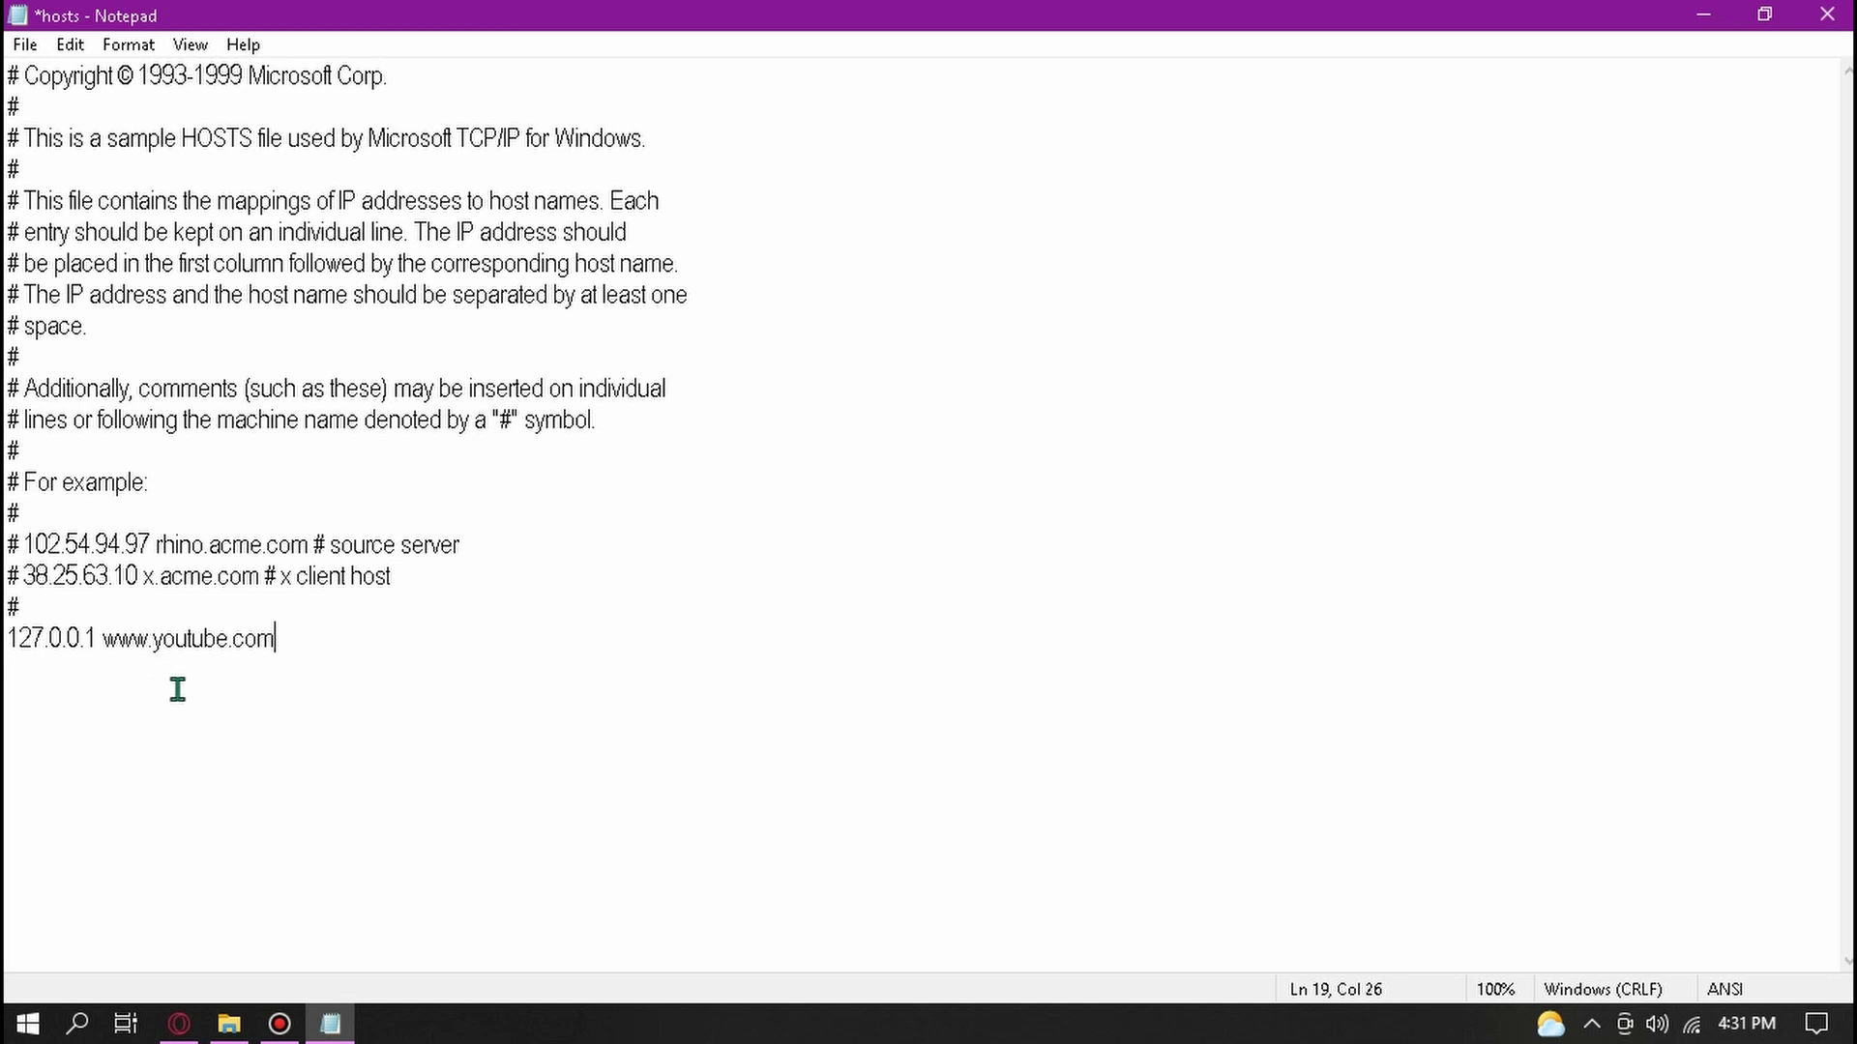
# Step: Save the edited hosts file and dismiss its Notepad window
pyautogui.click(22, 43)
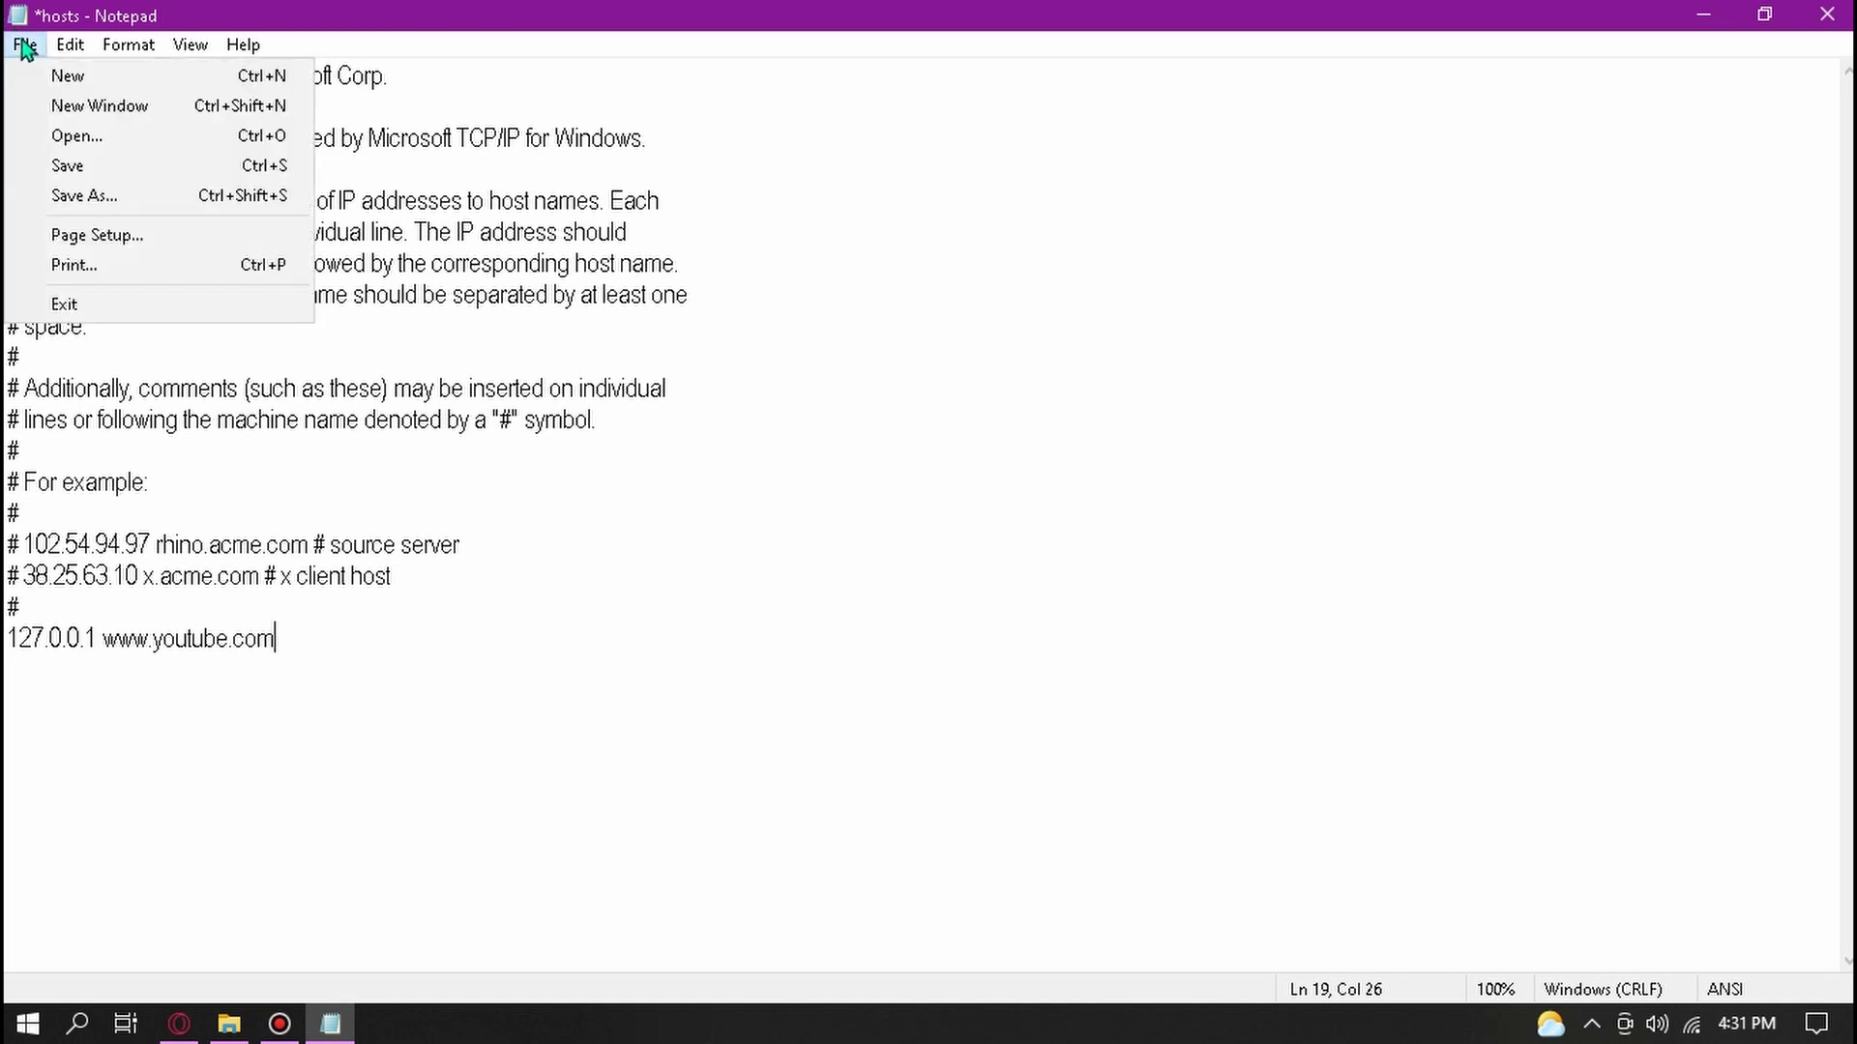
pyautogui.click(84, 164)
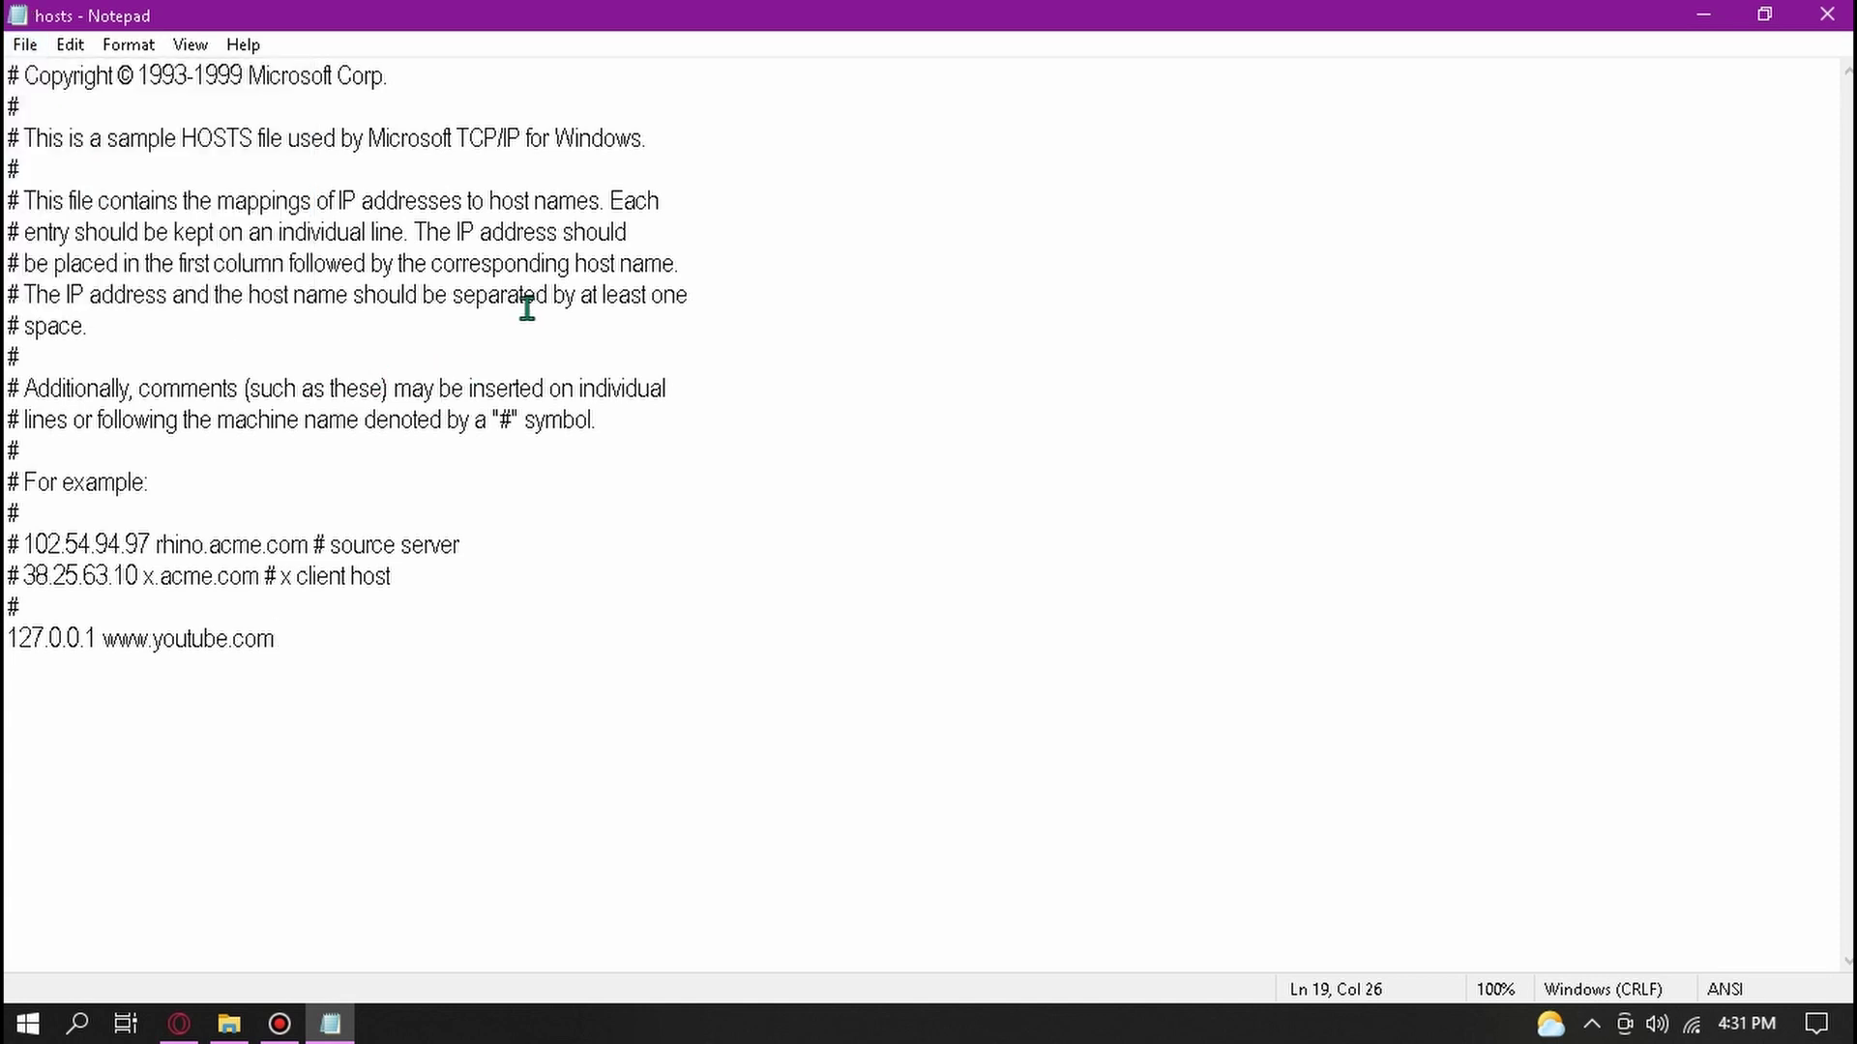
pyautogui.click(1704, 22)
# Step: Copy the edited hosts file from the desktop into the etc folder, replacing the existing file with administrator permission
pyautogui.rightClick(567, 138)
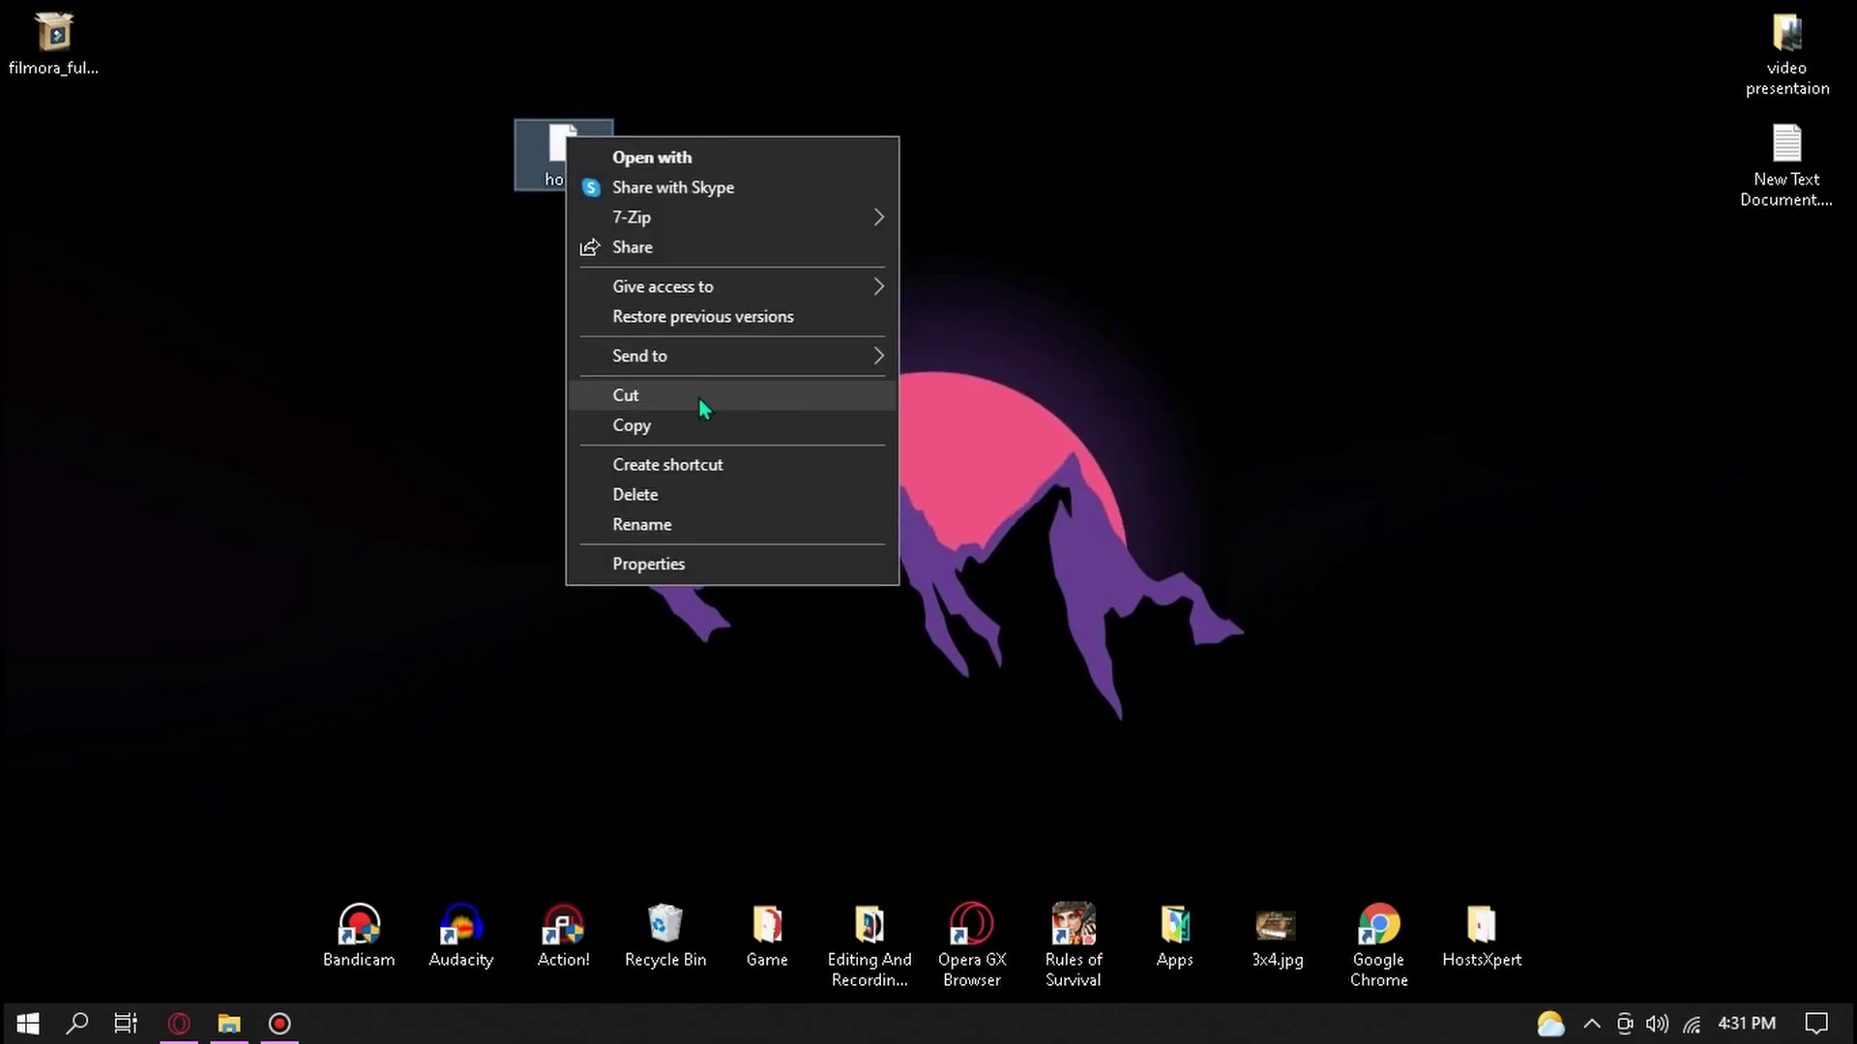
pyautogui.click(684, 429)
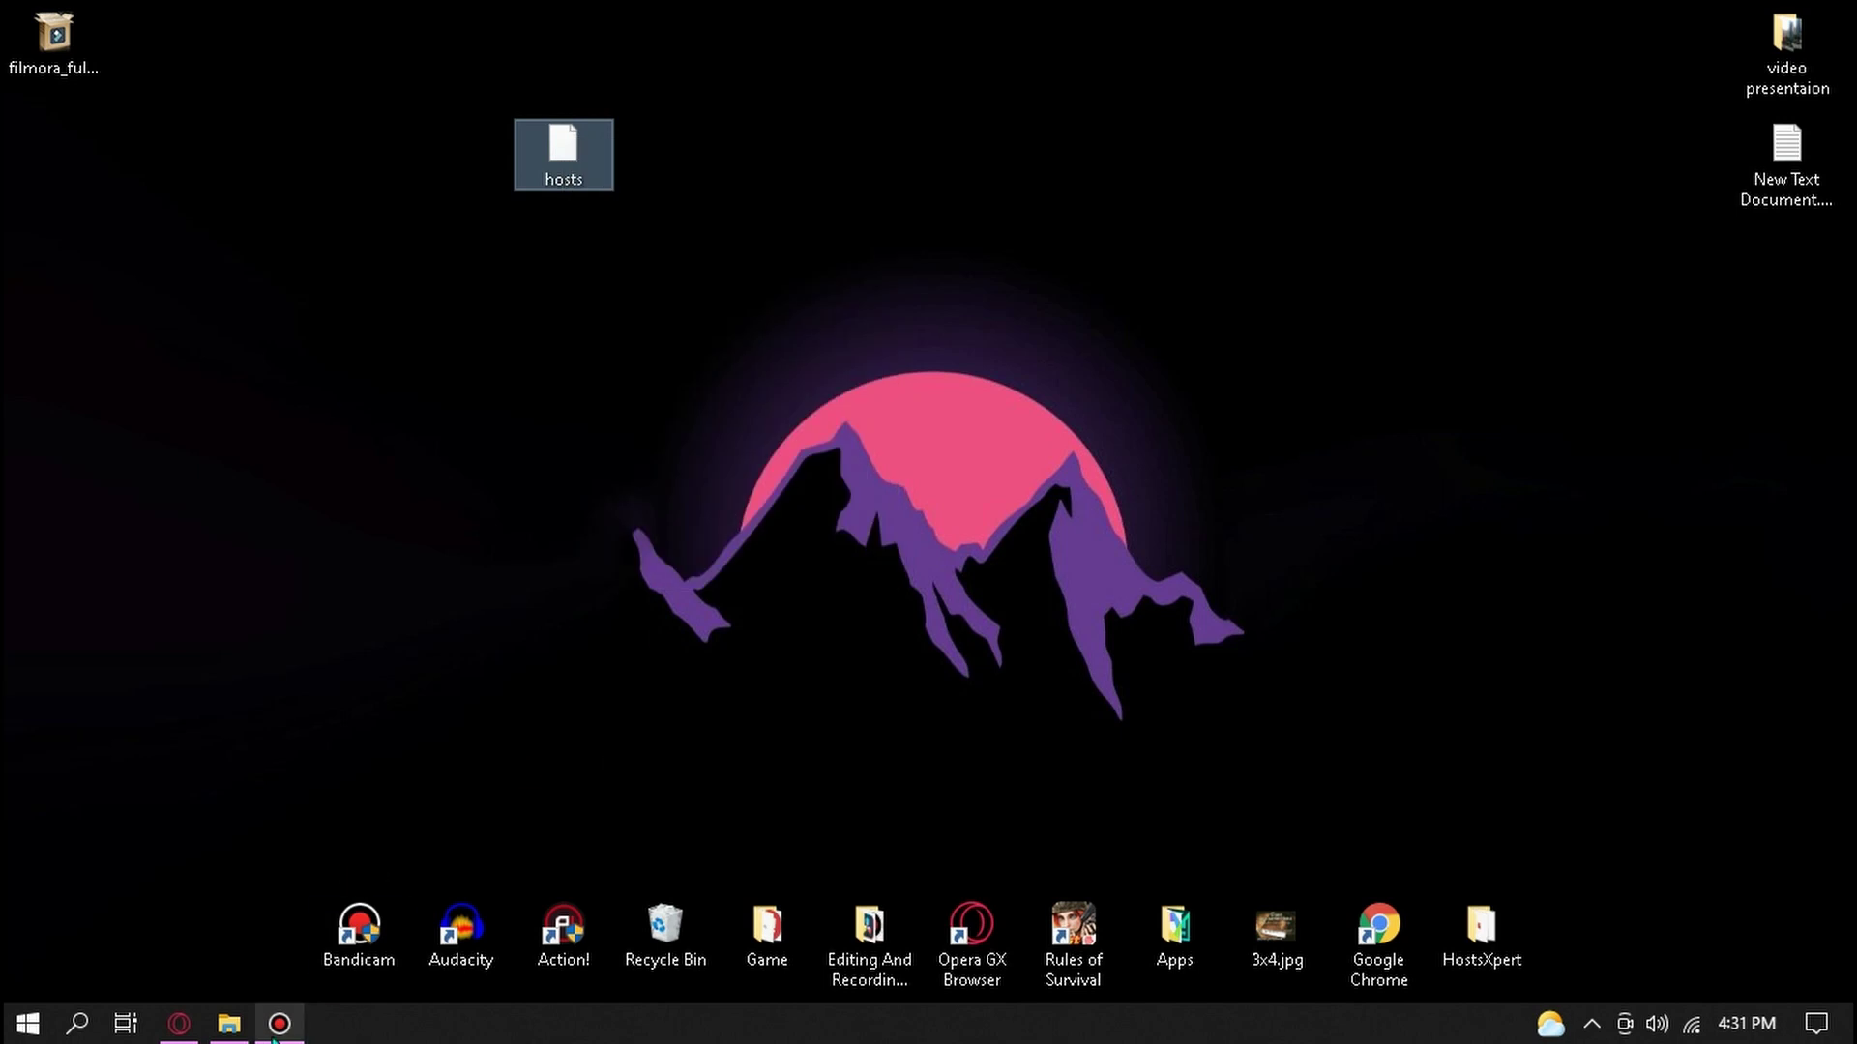
pyautogui.moveTo(229, 1024)
pyautogui.click(281, 914)
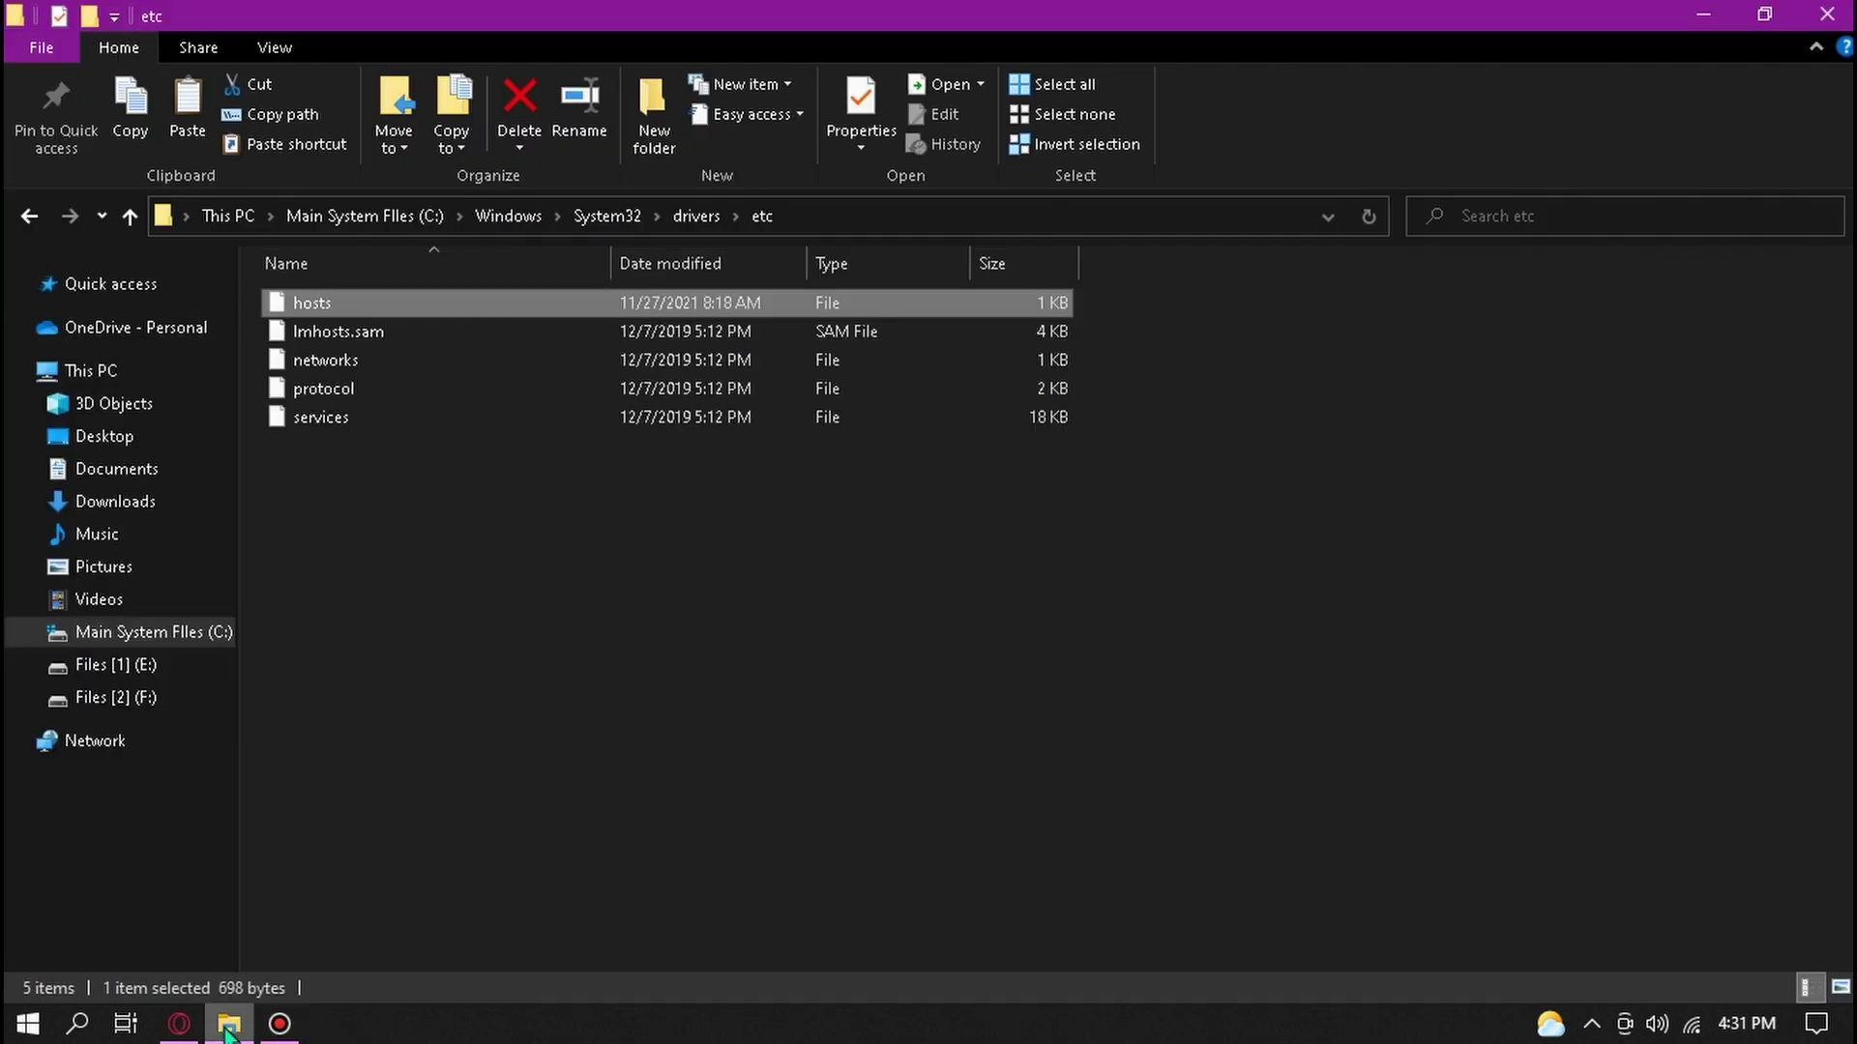
pyautogui.rightClick(845, 598)
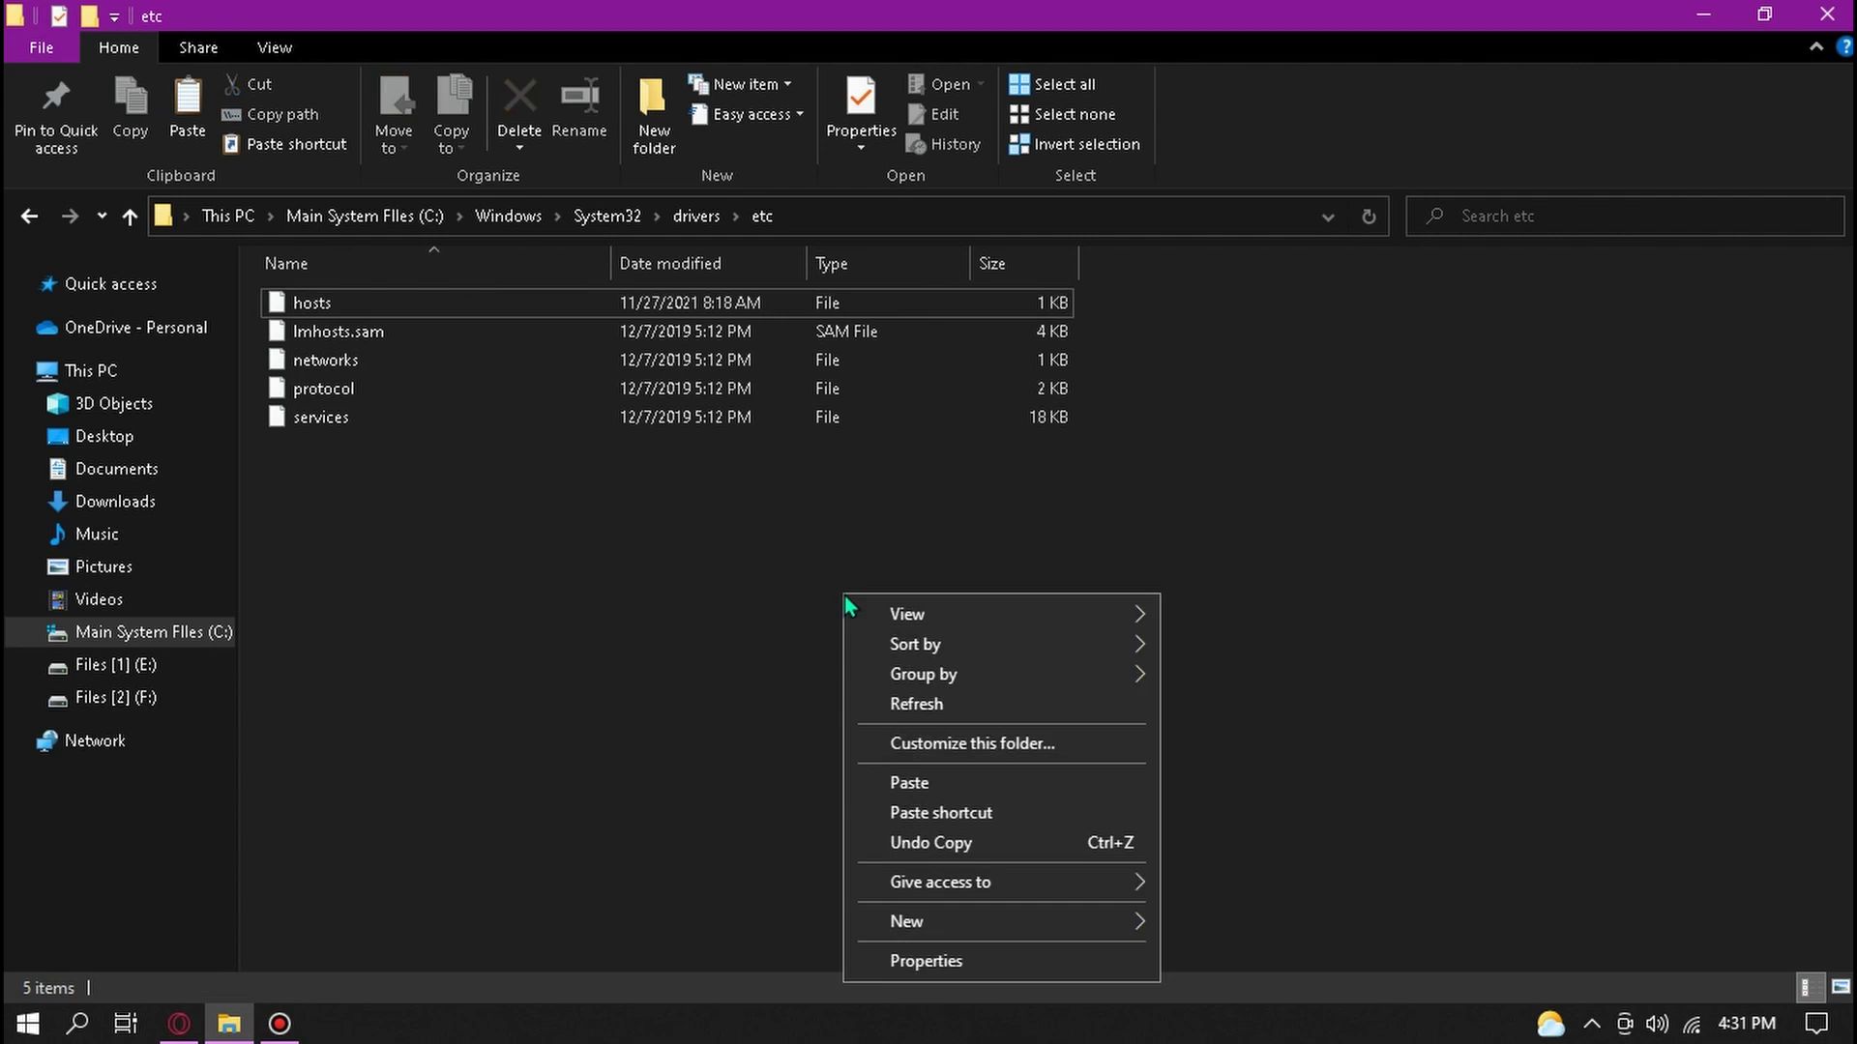
pyautogui.click(944, 789)
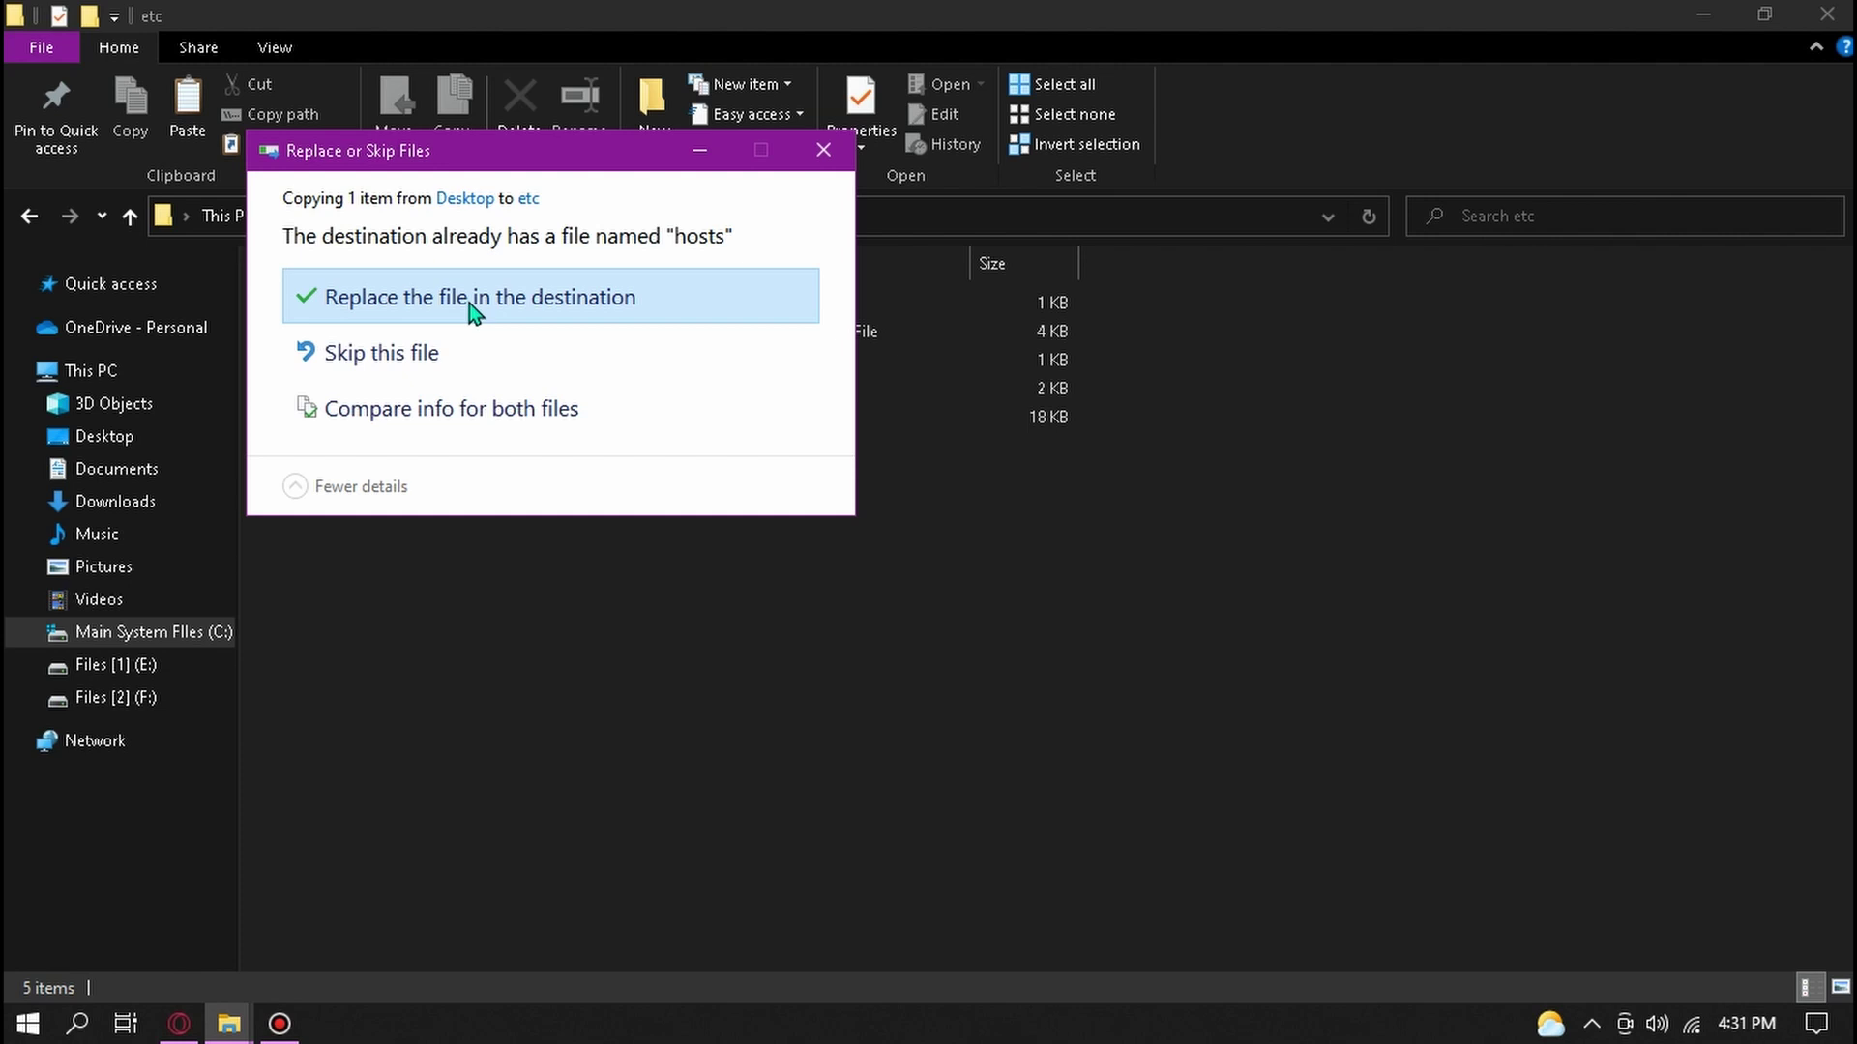
pyautogui.click(468, 304)
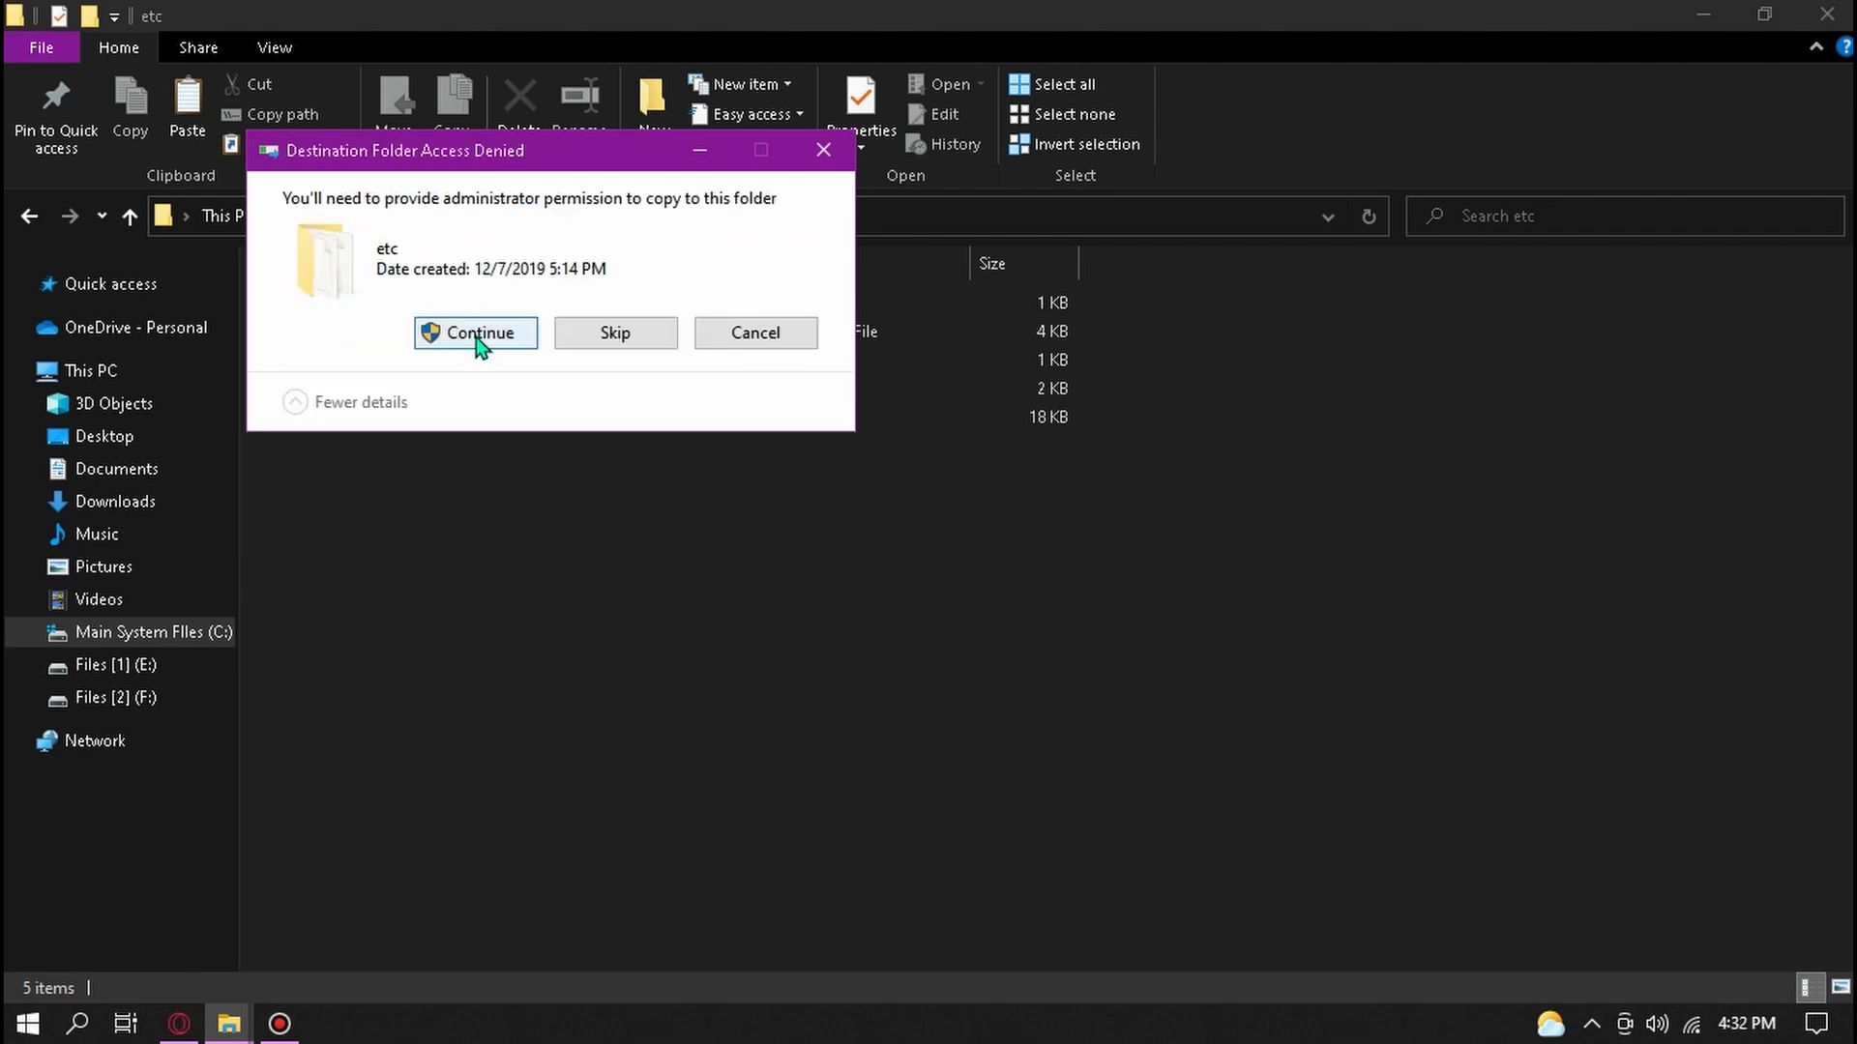
pyautogui.click(477, 338)
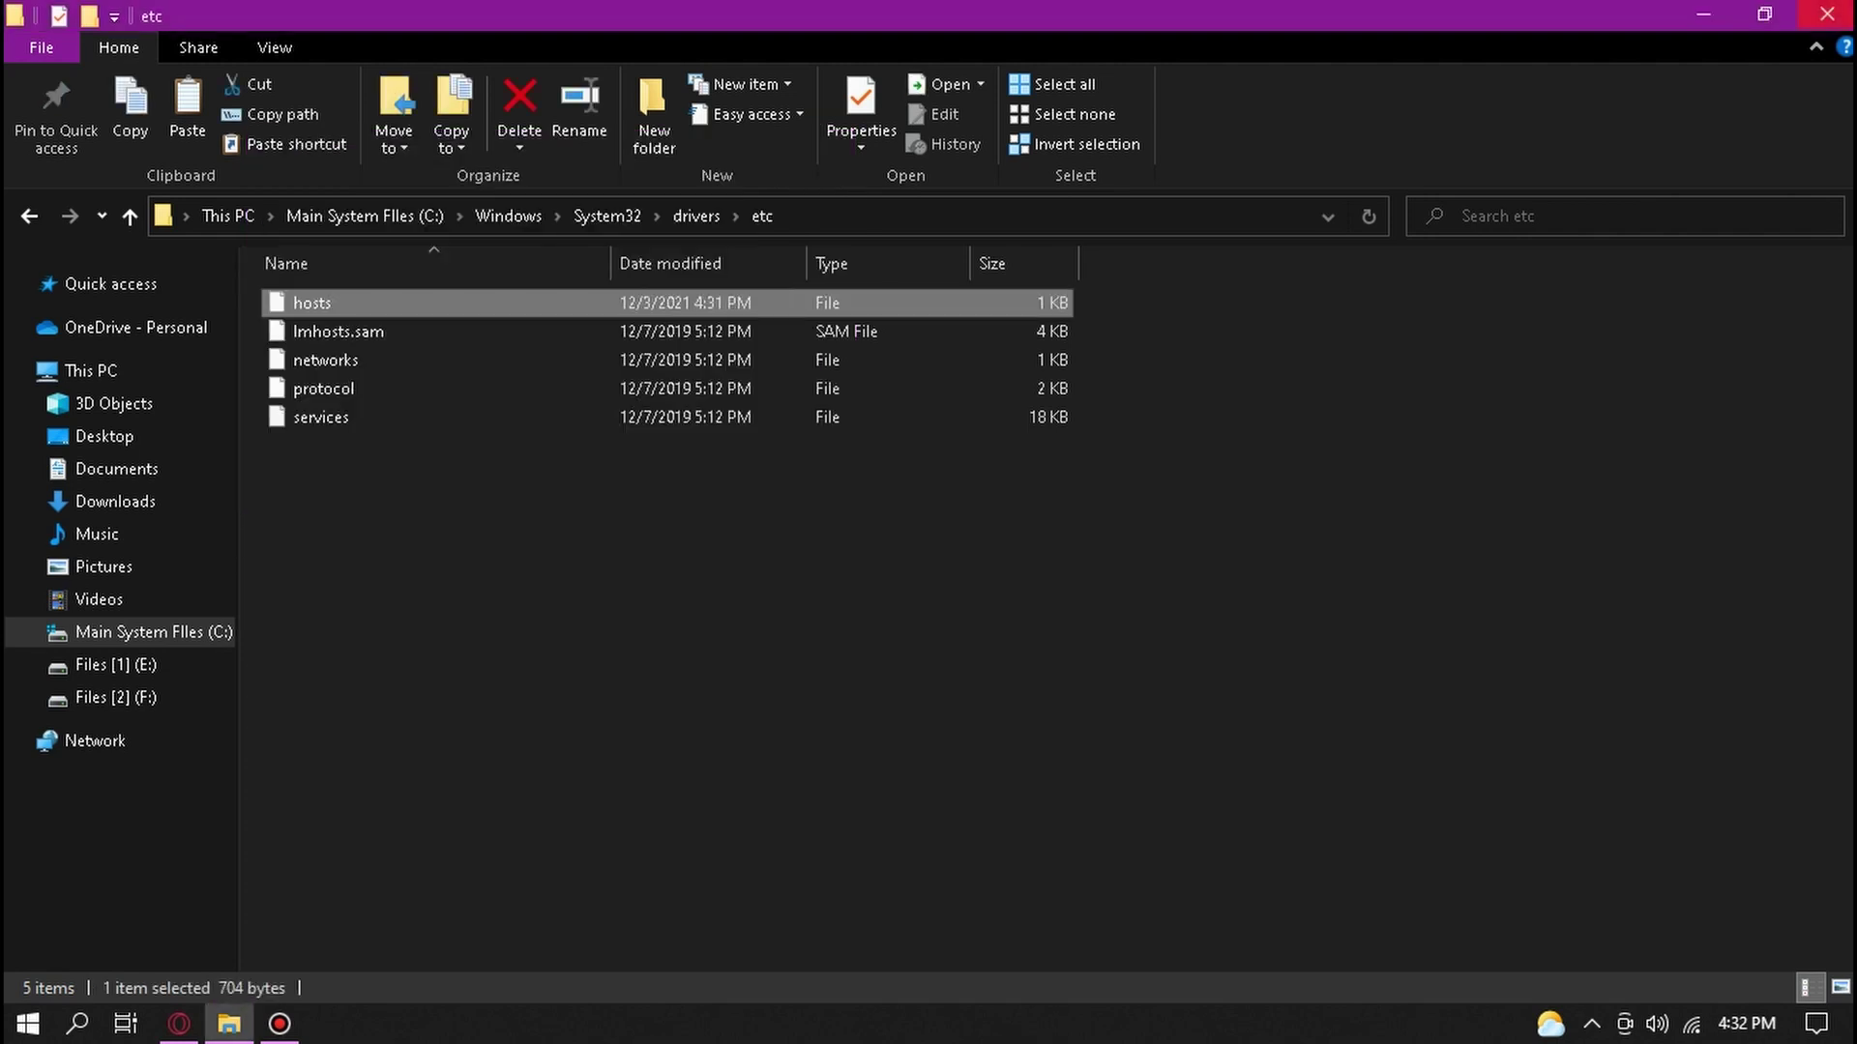
# Step: Minimize the etc folder window and load youtube.com in Google Chrome to test the block
pyautogui.click(1704, 15)
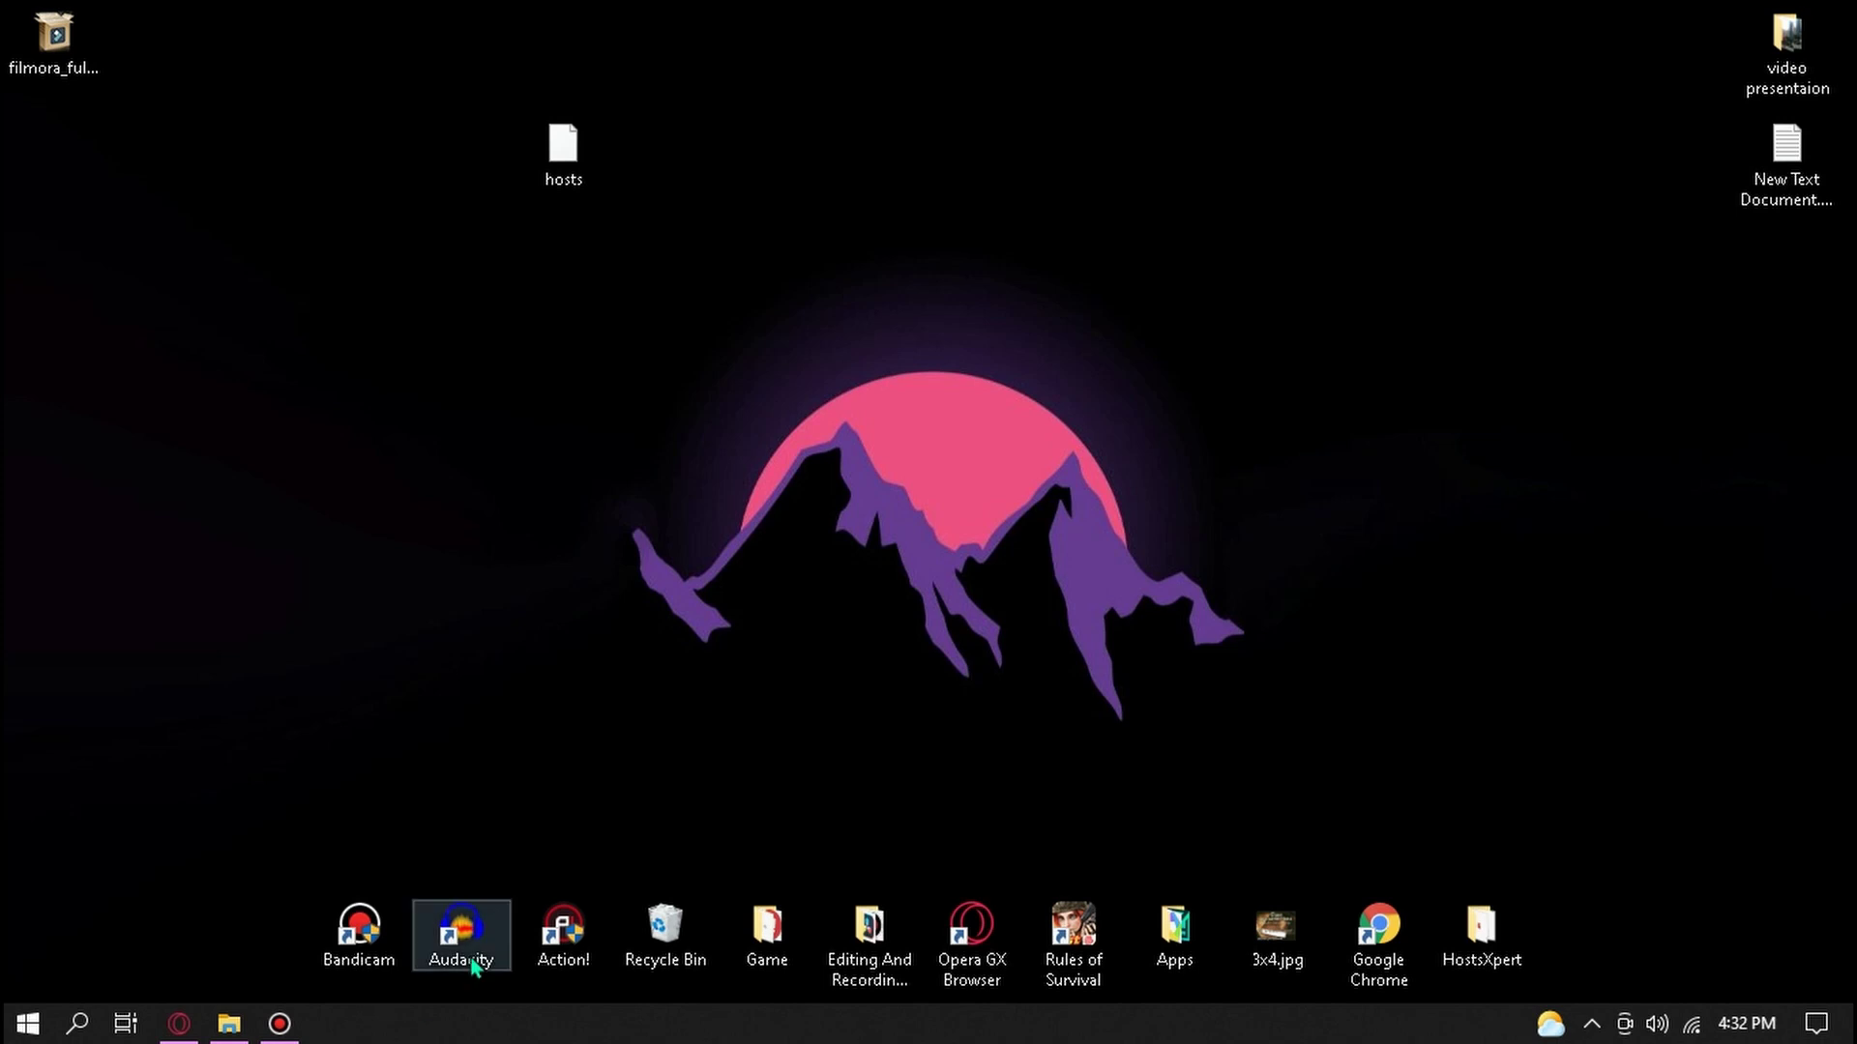
pyautogui.doubleClick(1382, 934)
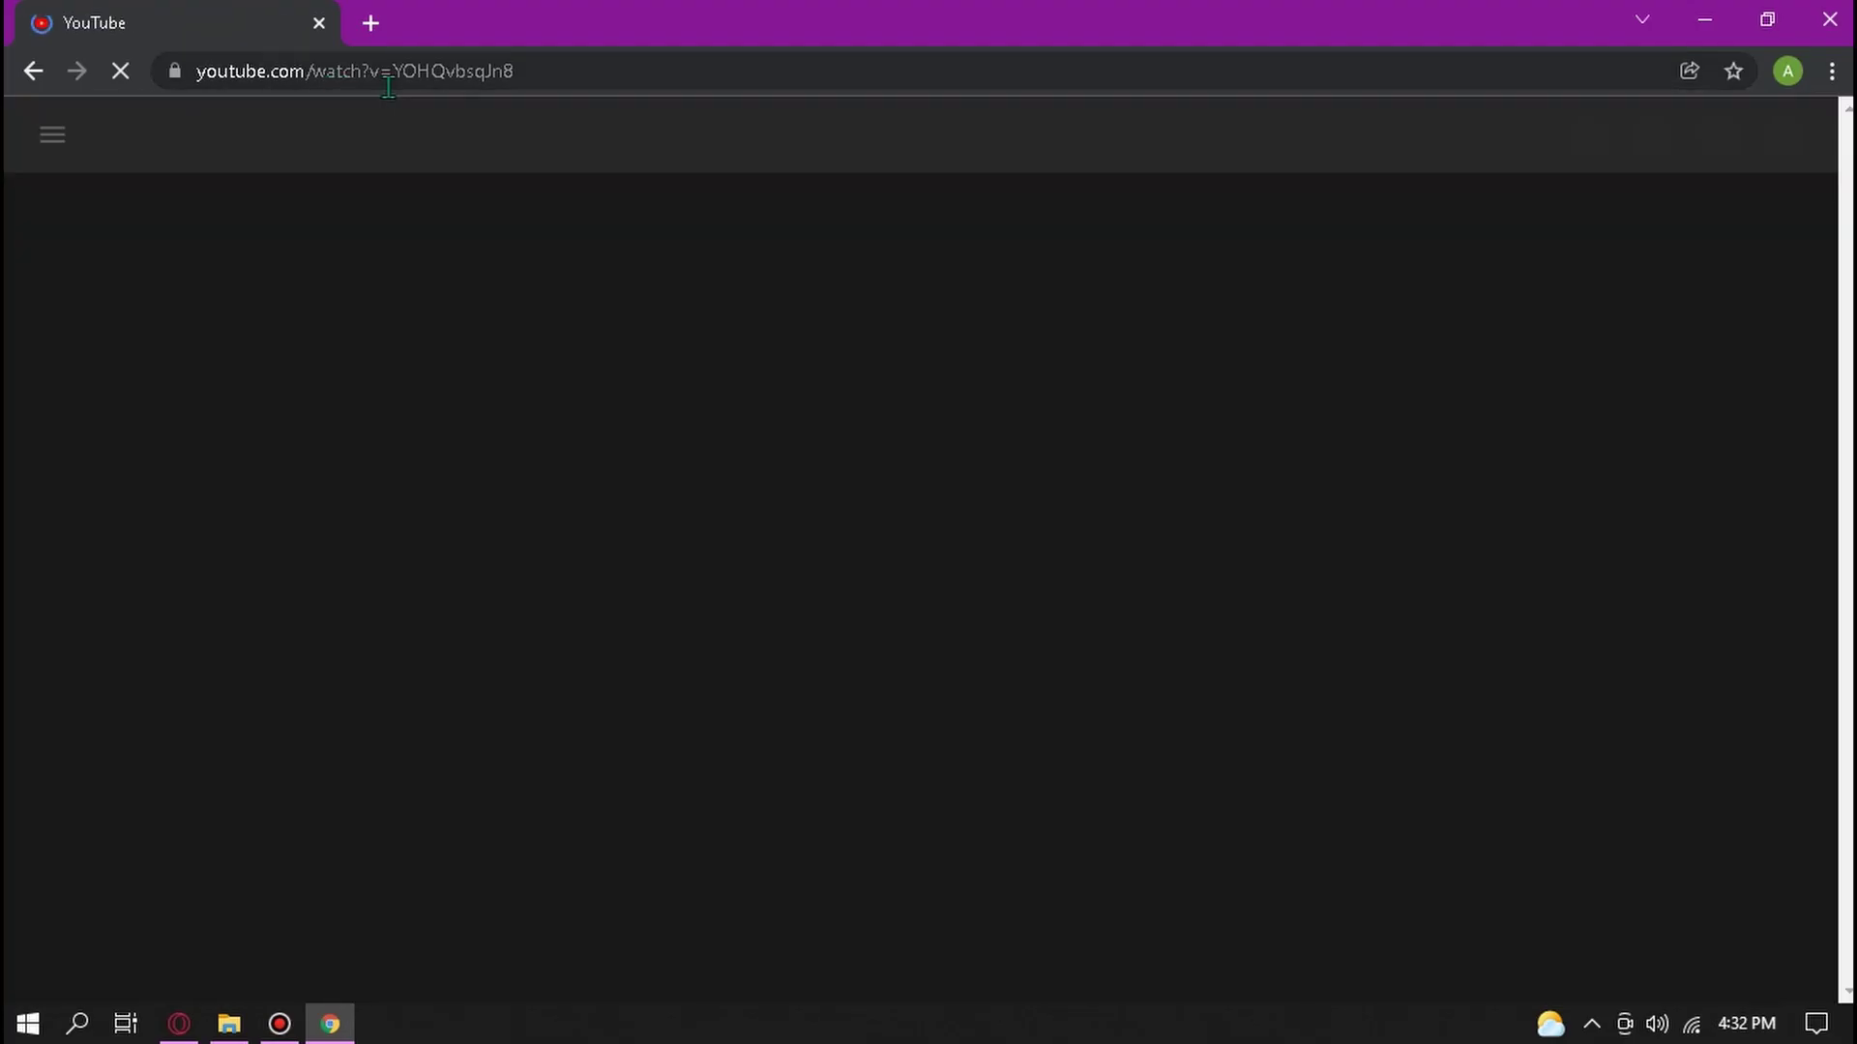
pyautogui.click(356, 83)
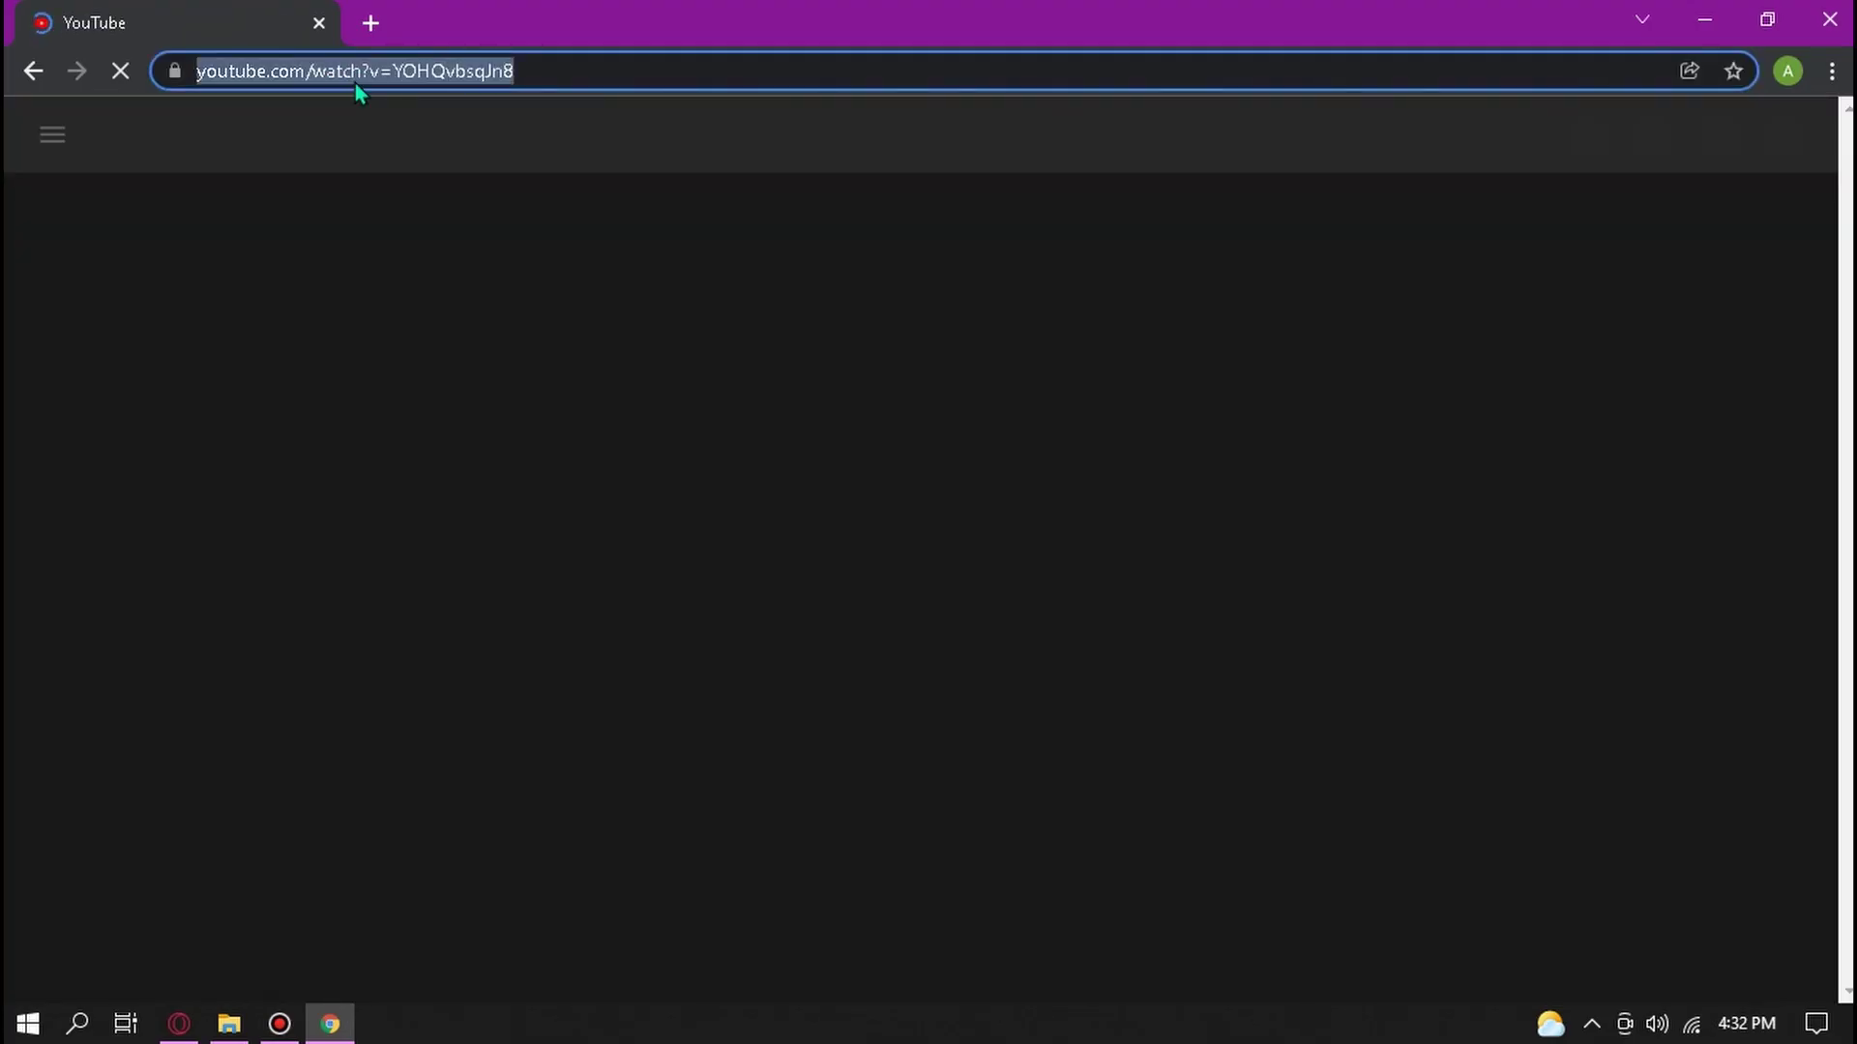
pyautogui.write('you')
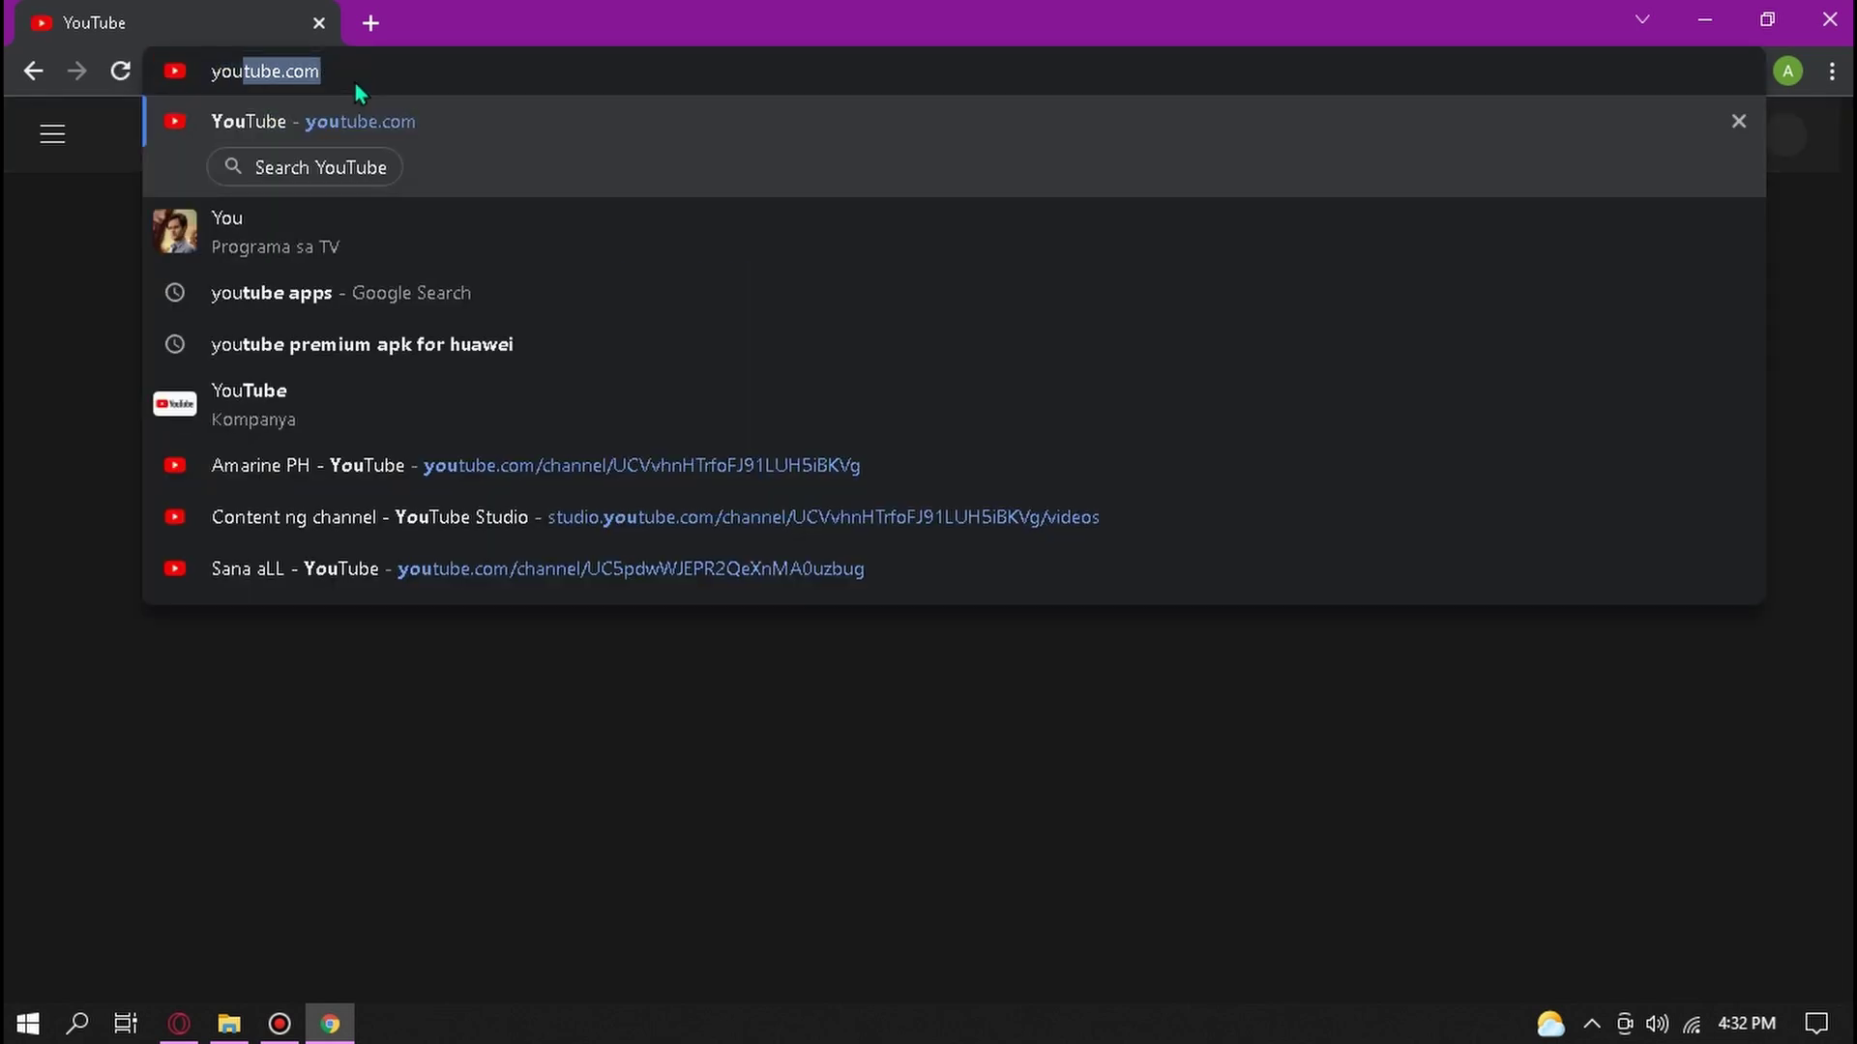
pyautogui.press('Return')
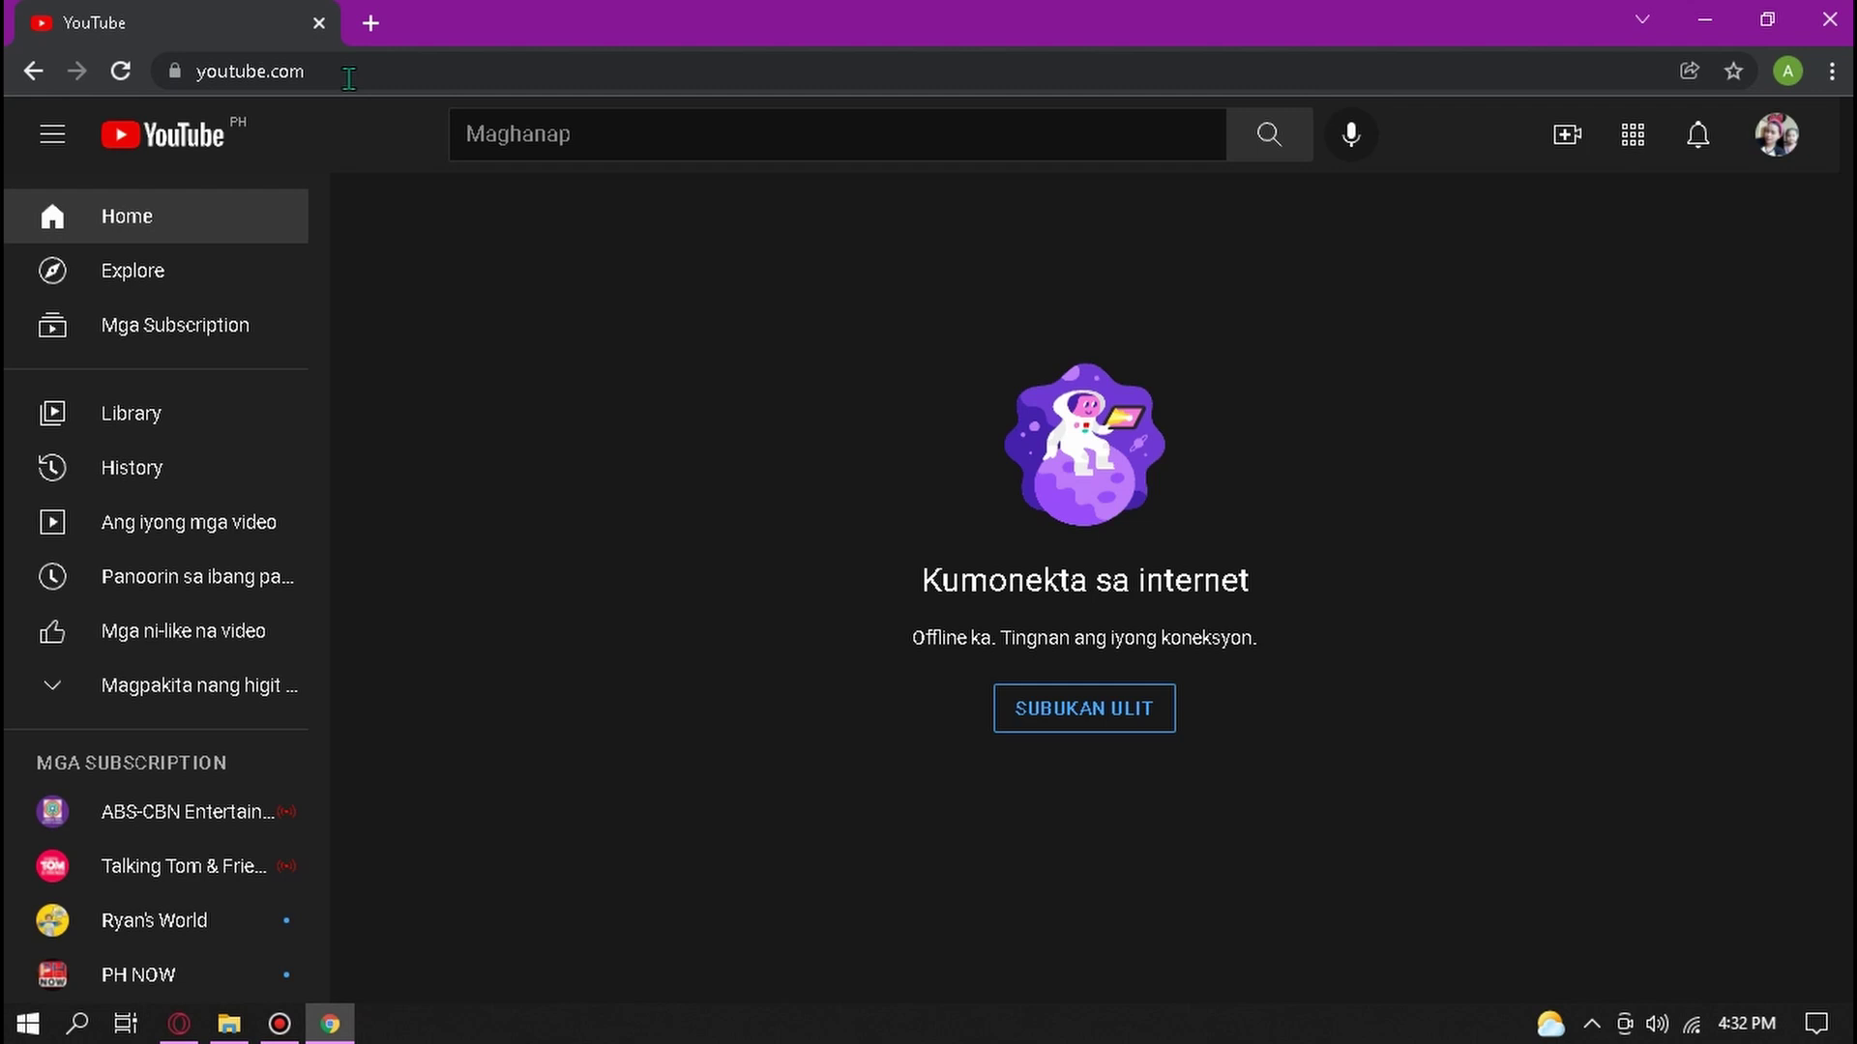
# Step: Go to google.com in the same browser tab to check its access, and minimize the browser window
pyautogui.click(349, 78)
pyautogui.write('go')
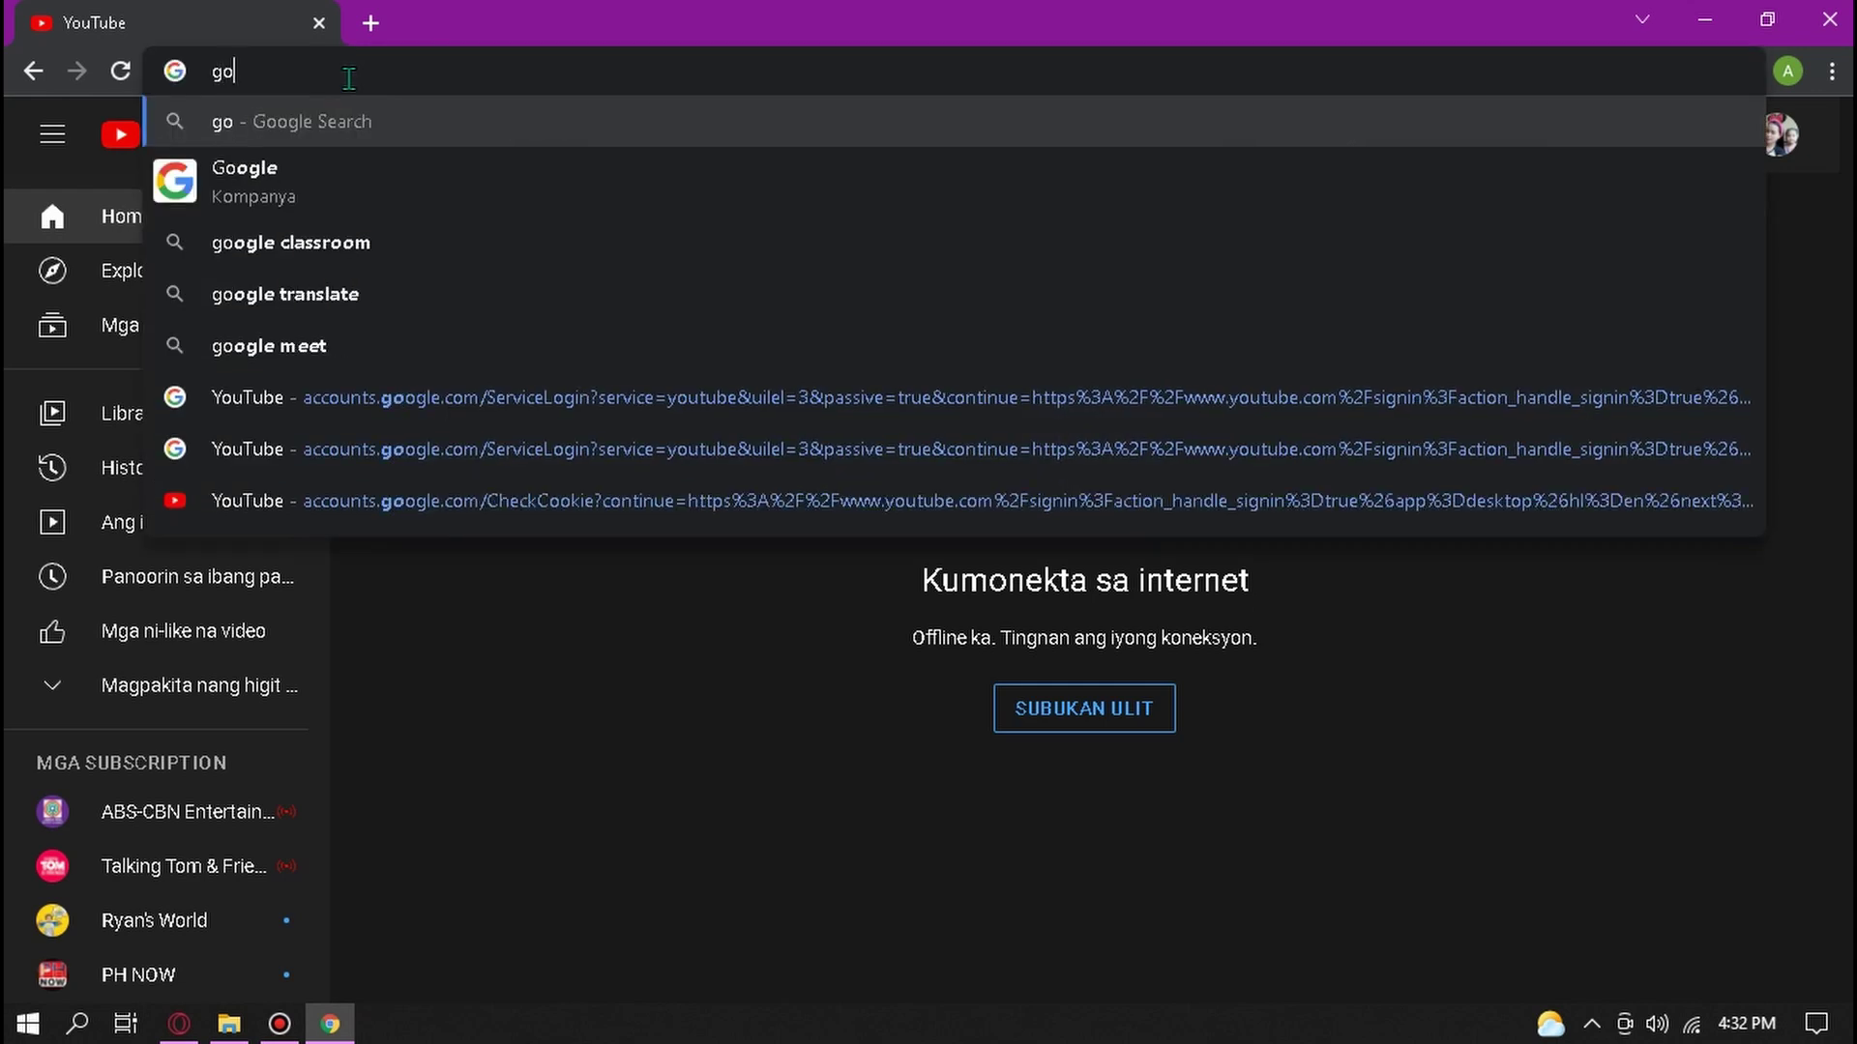
pyautogui.write('ogle')
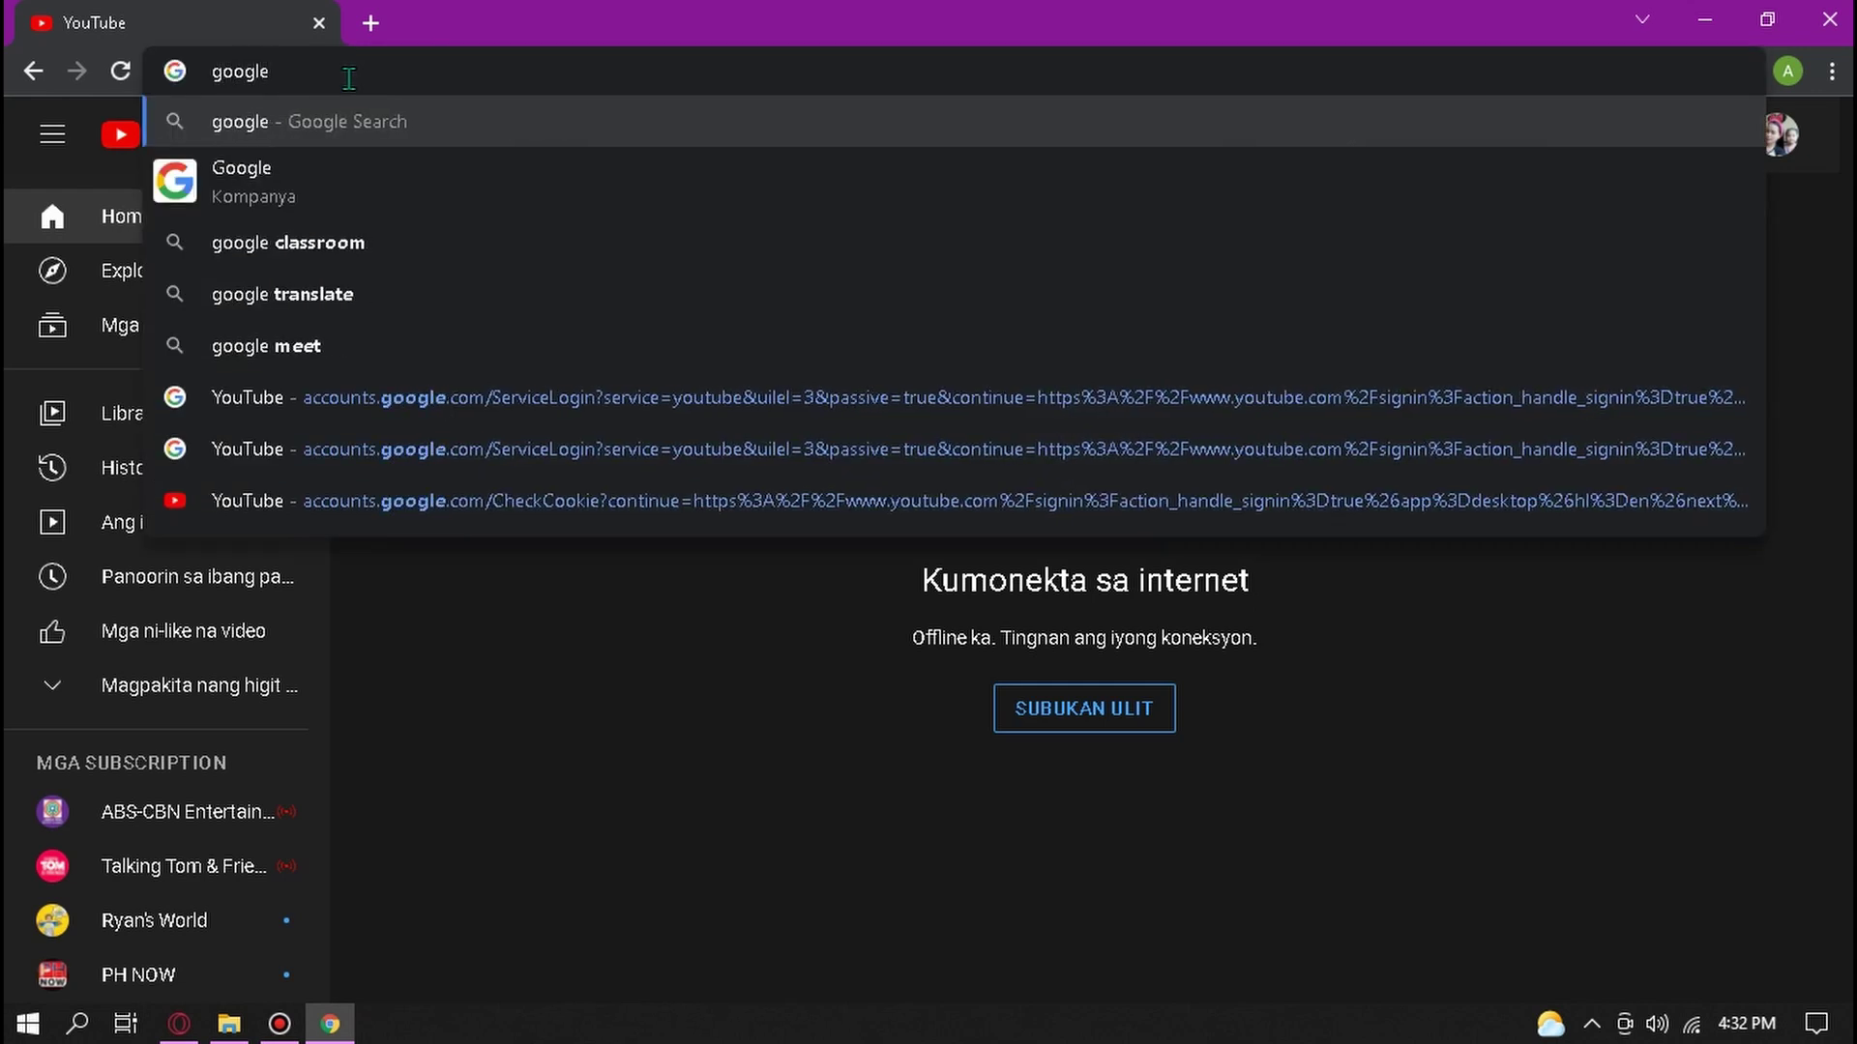
pyautogui.press('Return')
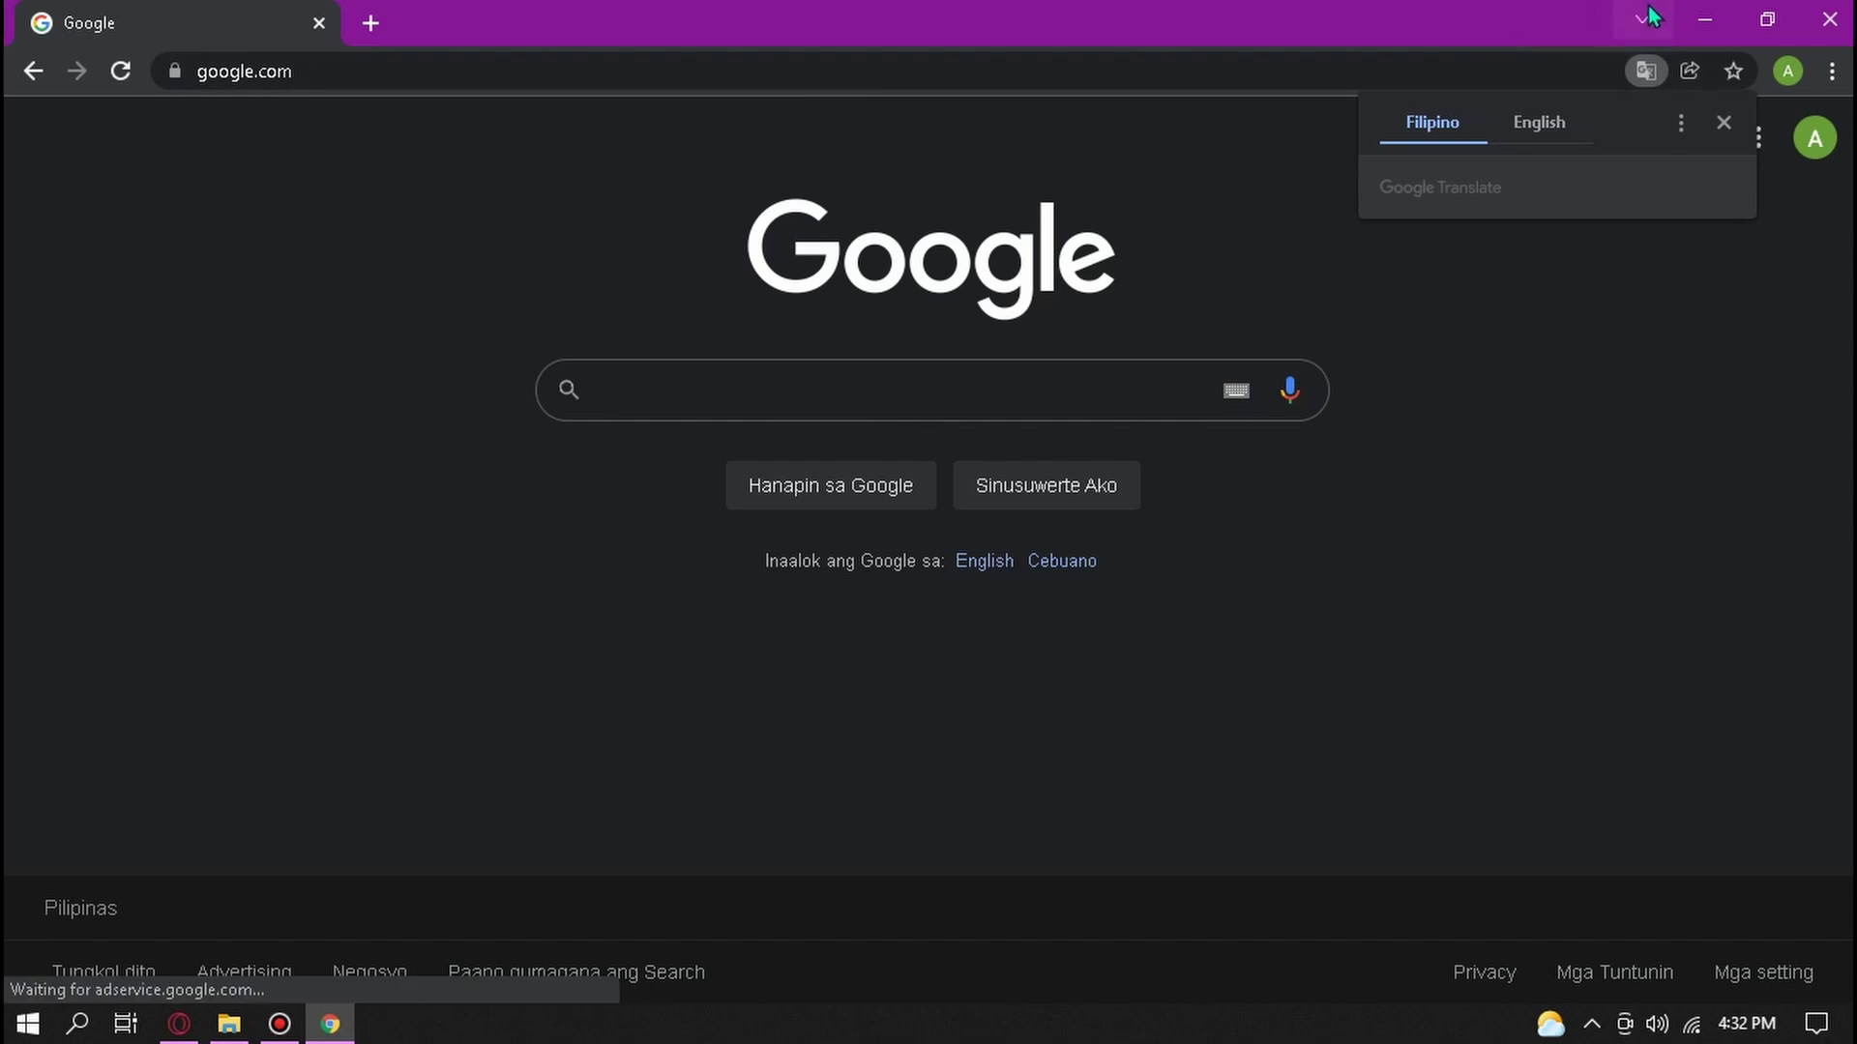
pyautogui.click(1703, 20)
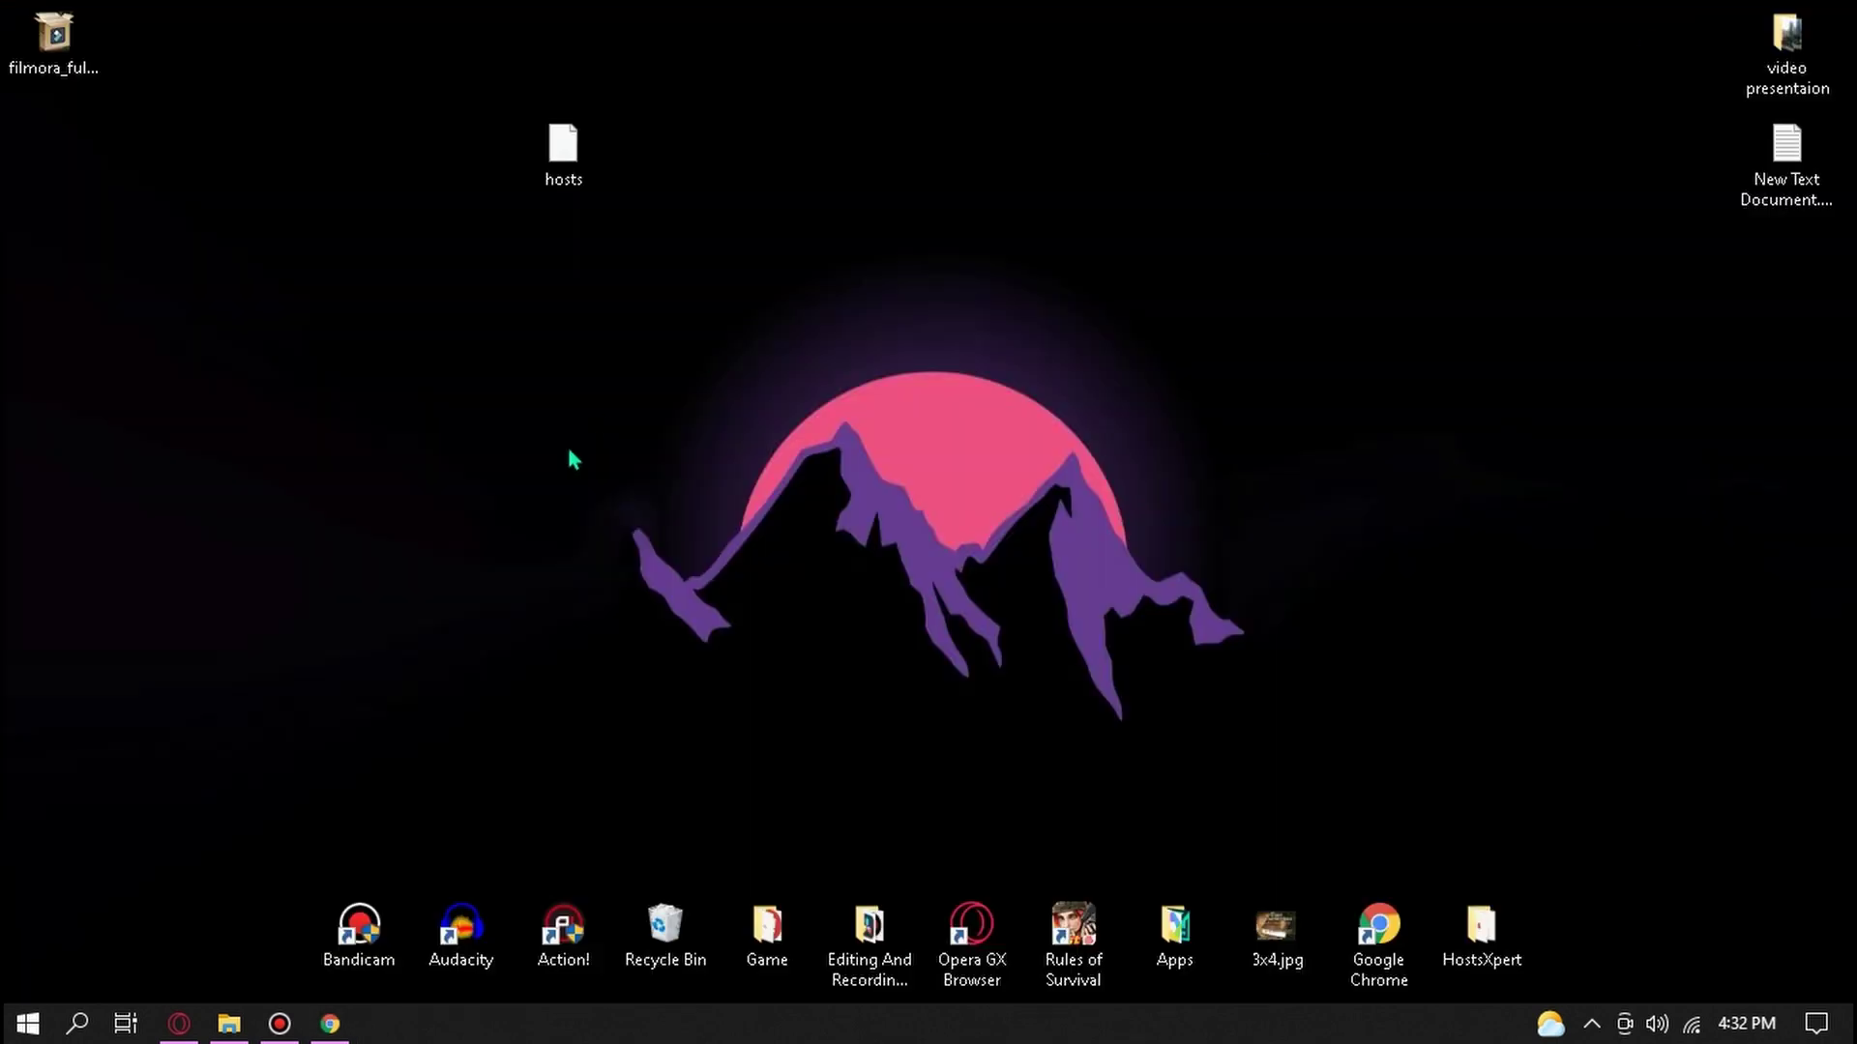
# Step: Open the desktop copy of the hosts file in Notepad and move its window toward the upper part of the desktop
pyautogui.rightClick(560, 148)
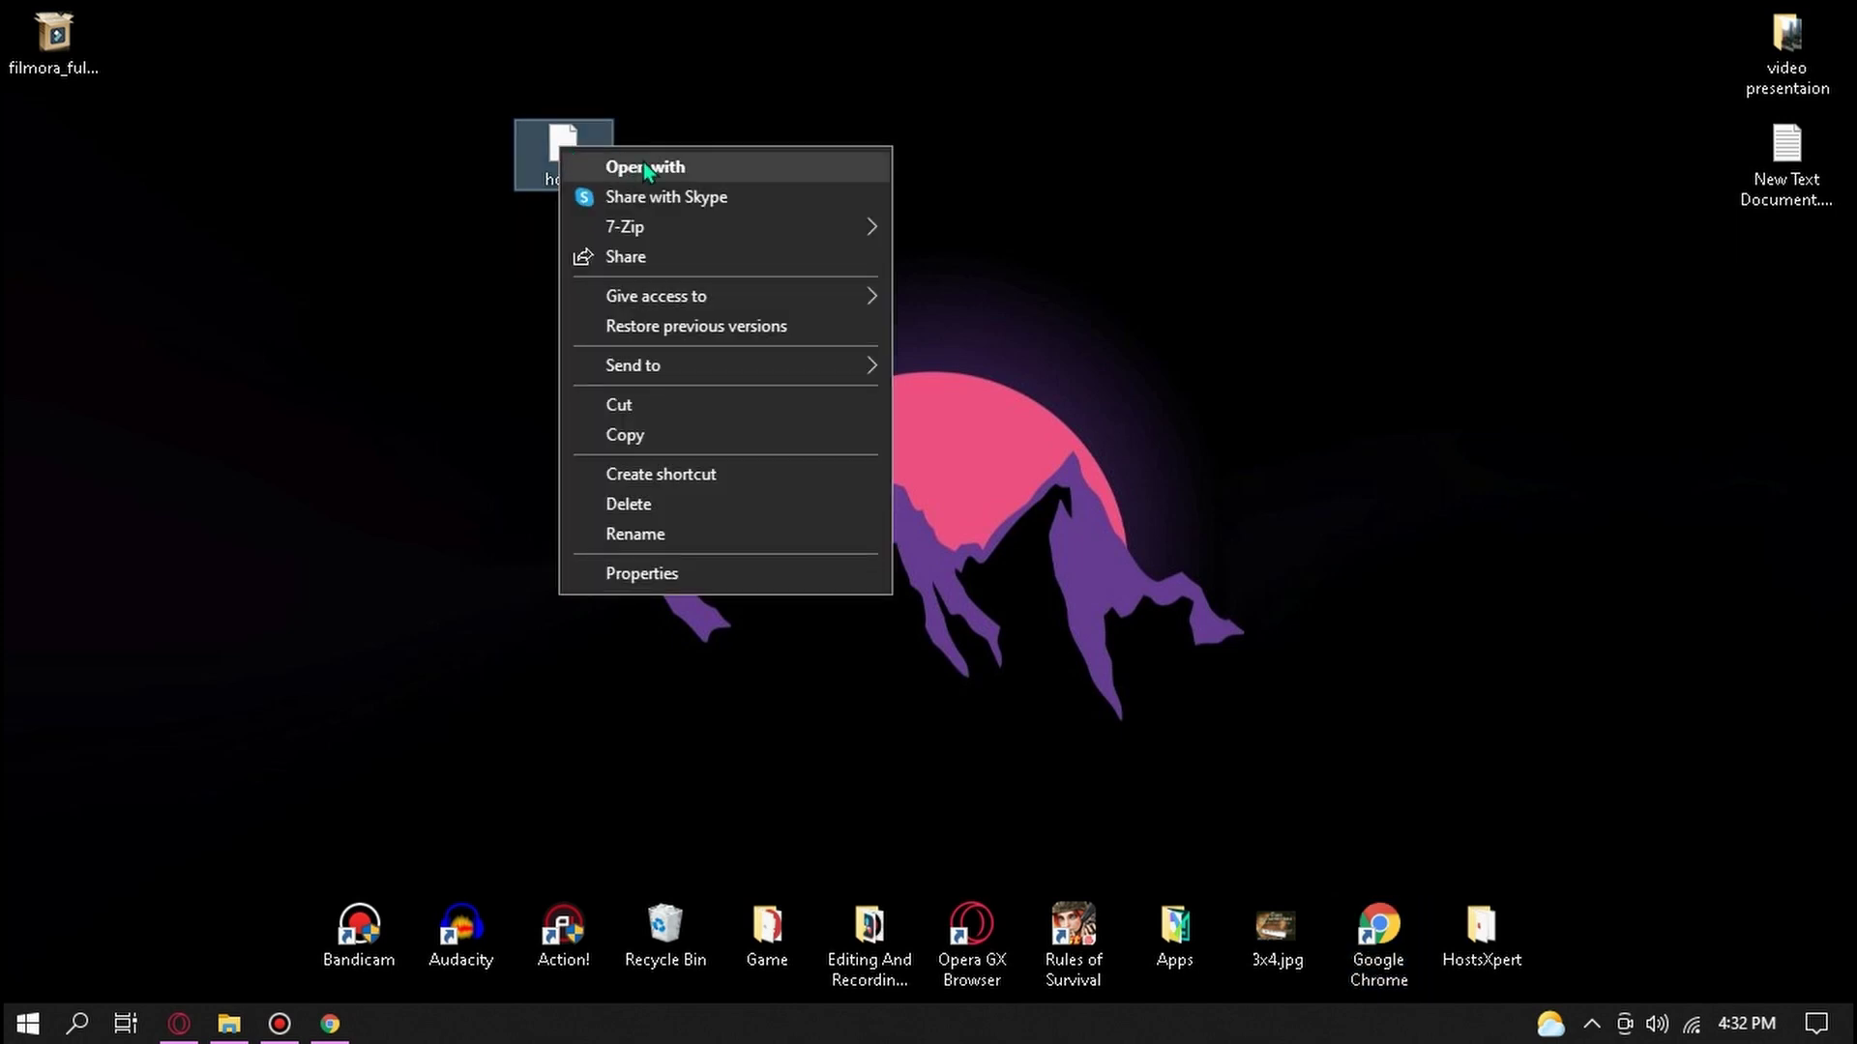
pyautogui.click(642, 163)
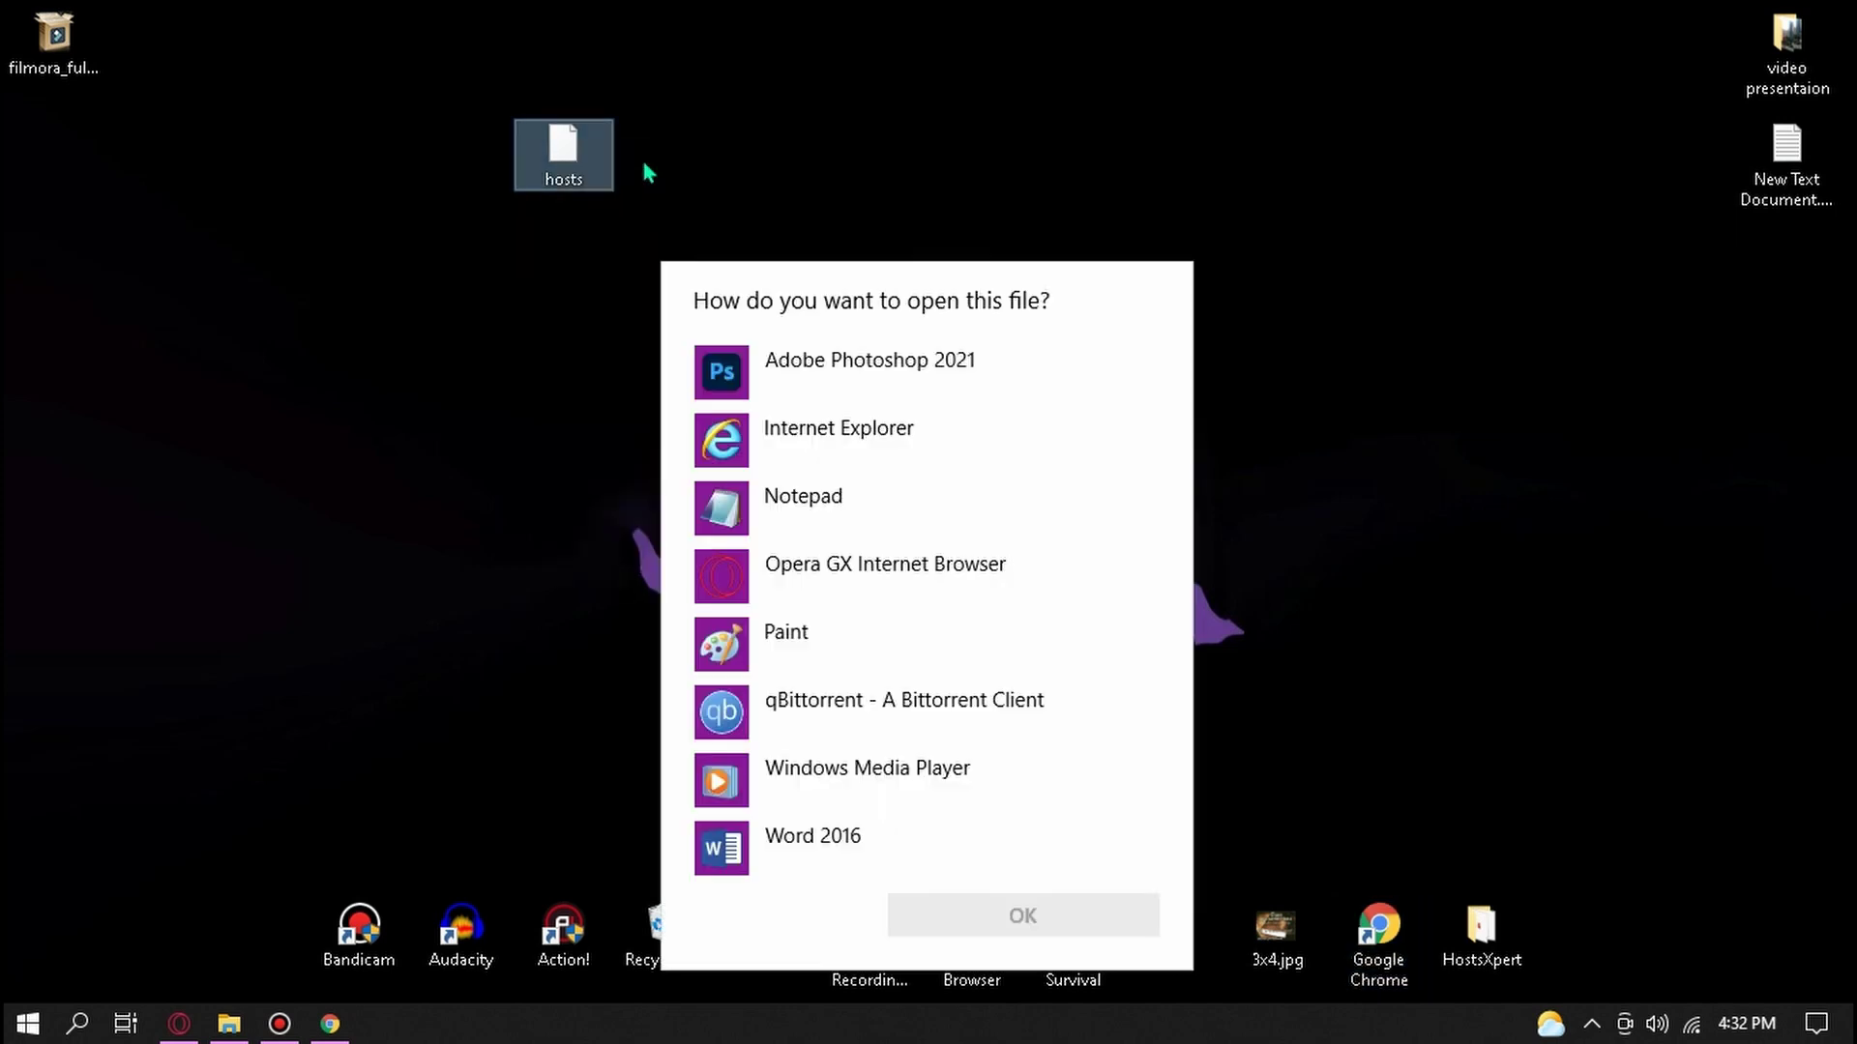
pyautogui.doubleClick(844, 513)
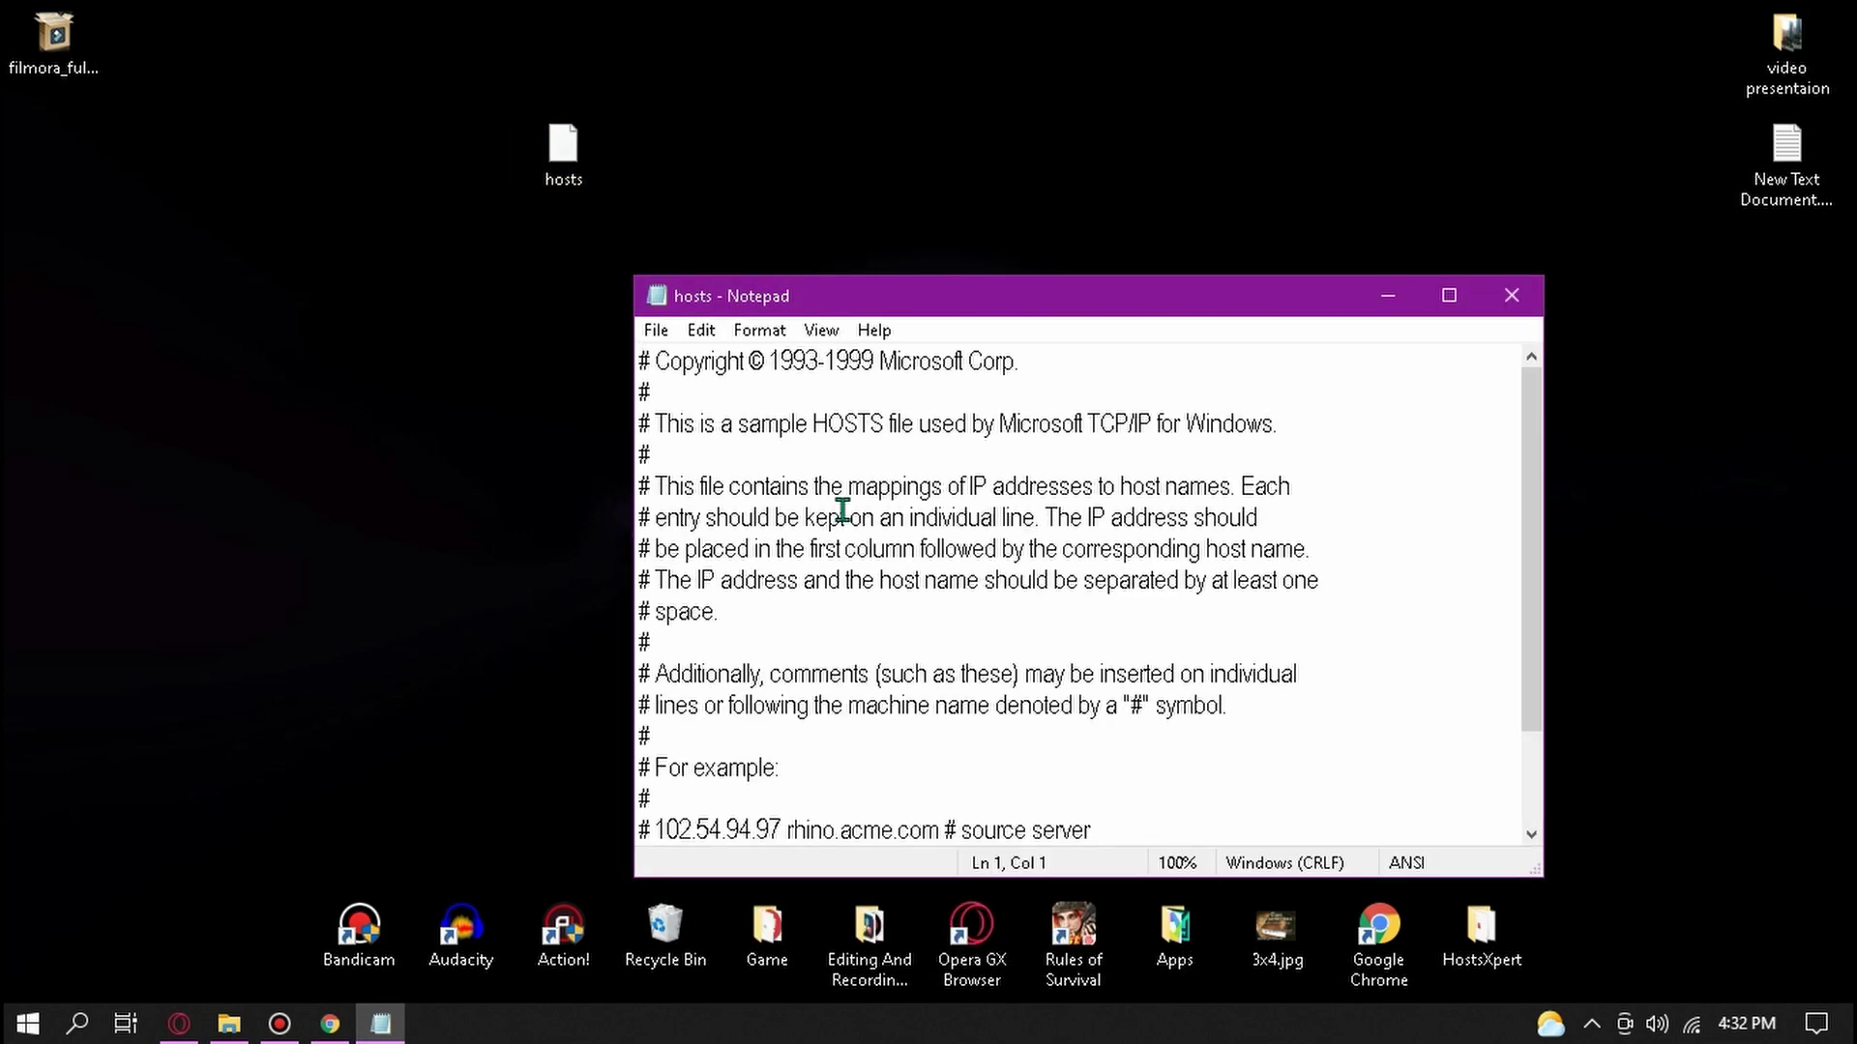
pyautogui.moveTo(1012, 293); pyautogui.dragTo(708, 147)
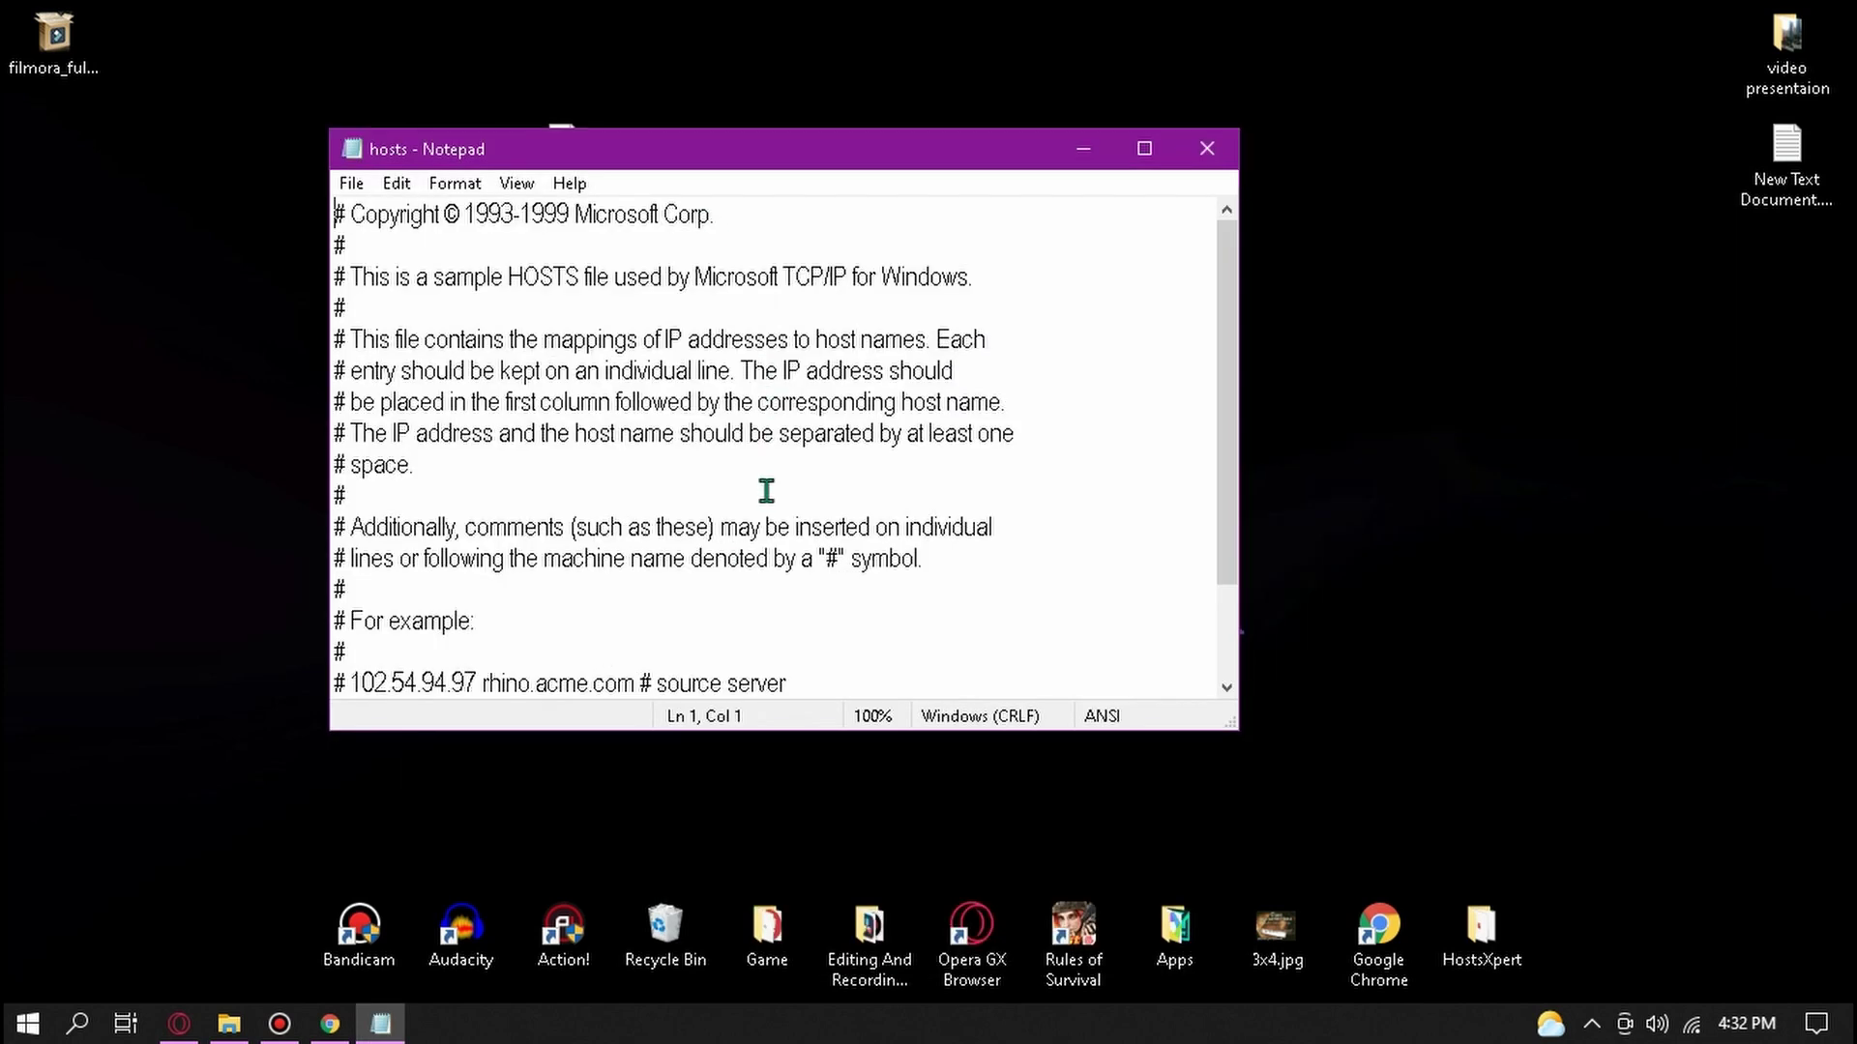
pyautogui.scroll(-2, 766, 492)
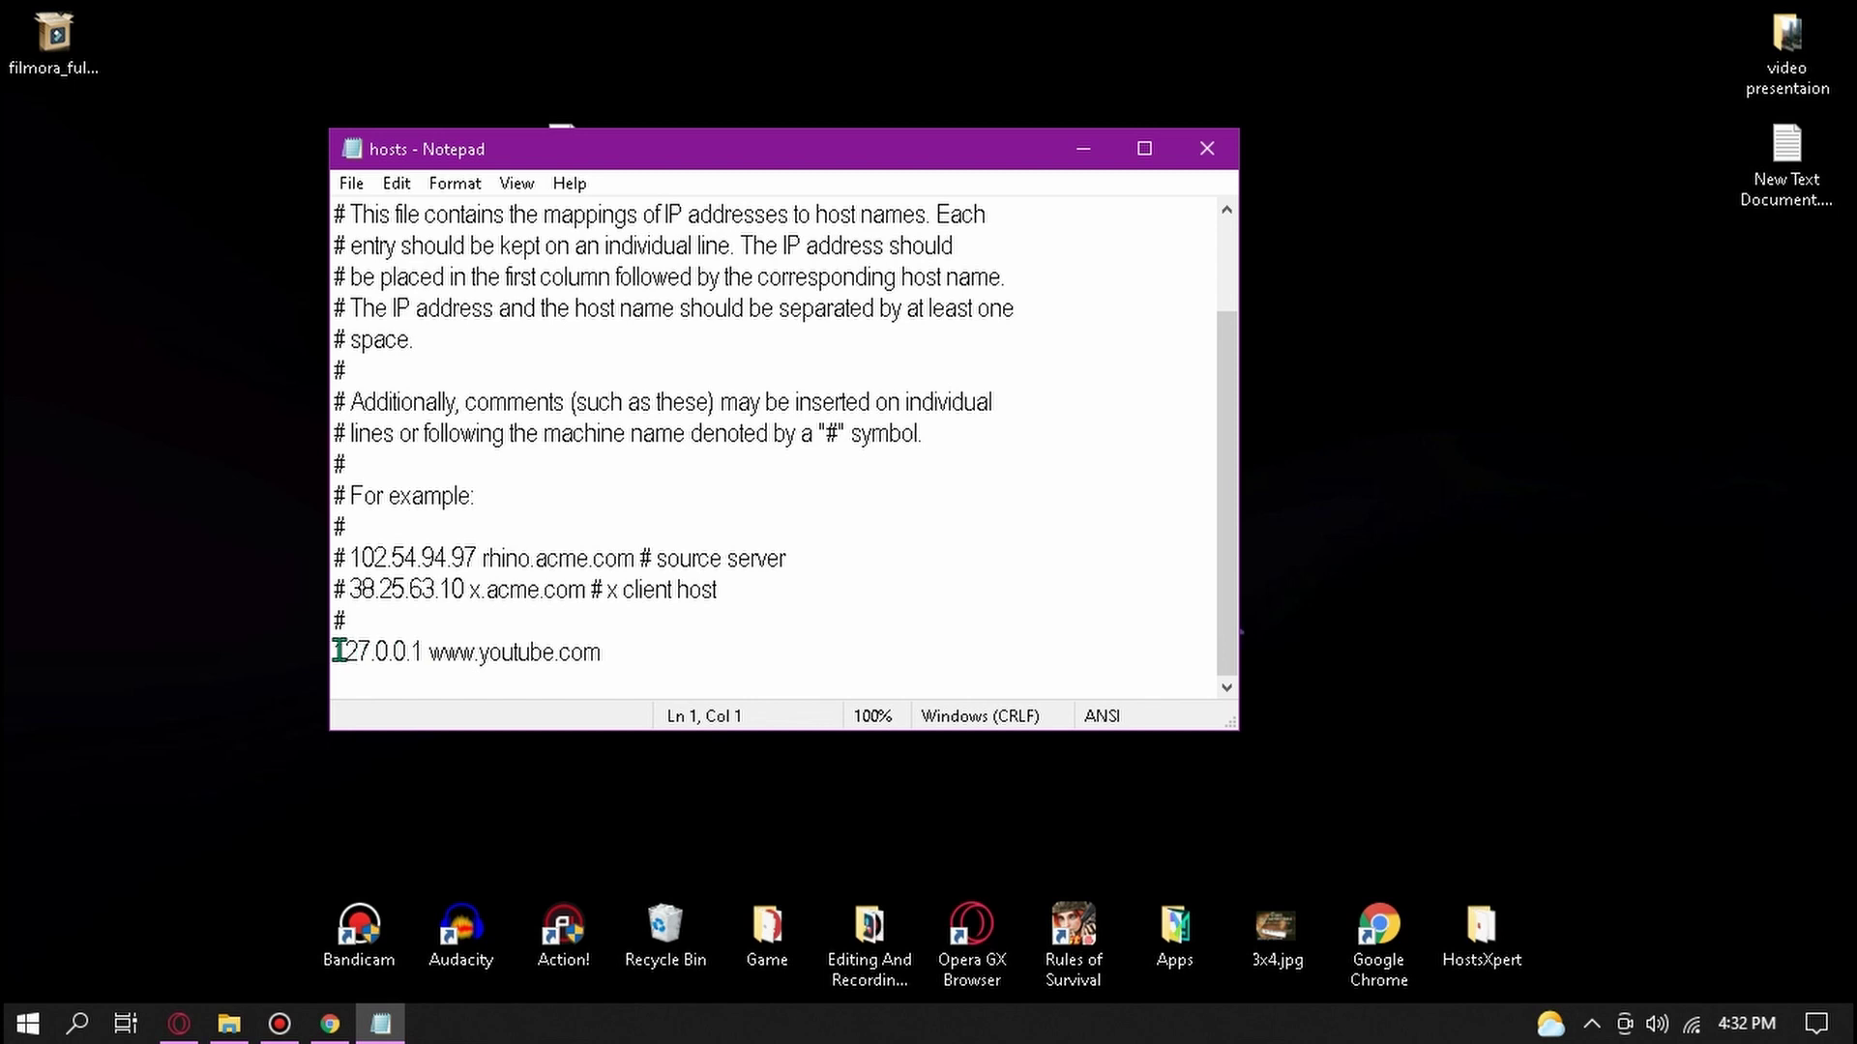
pyautogui.moveTo(341, 651); pyautogui.dragTo(608, 650)
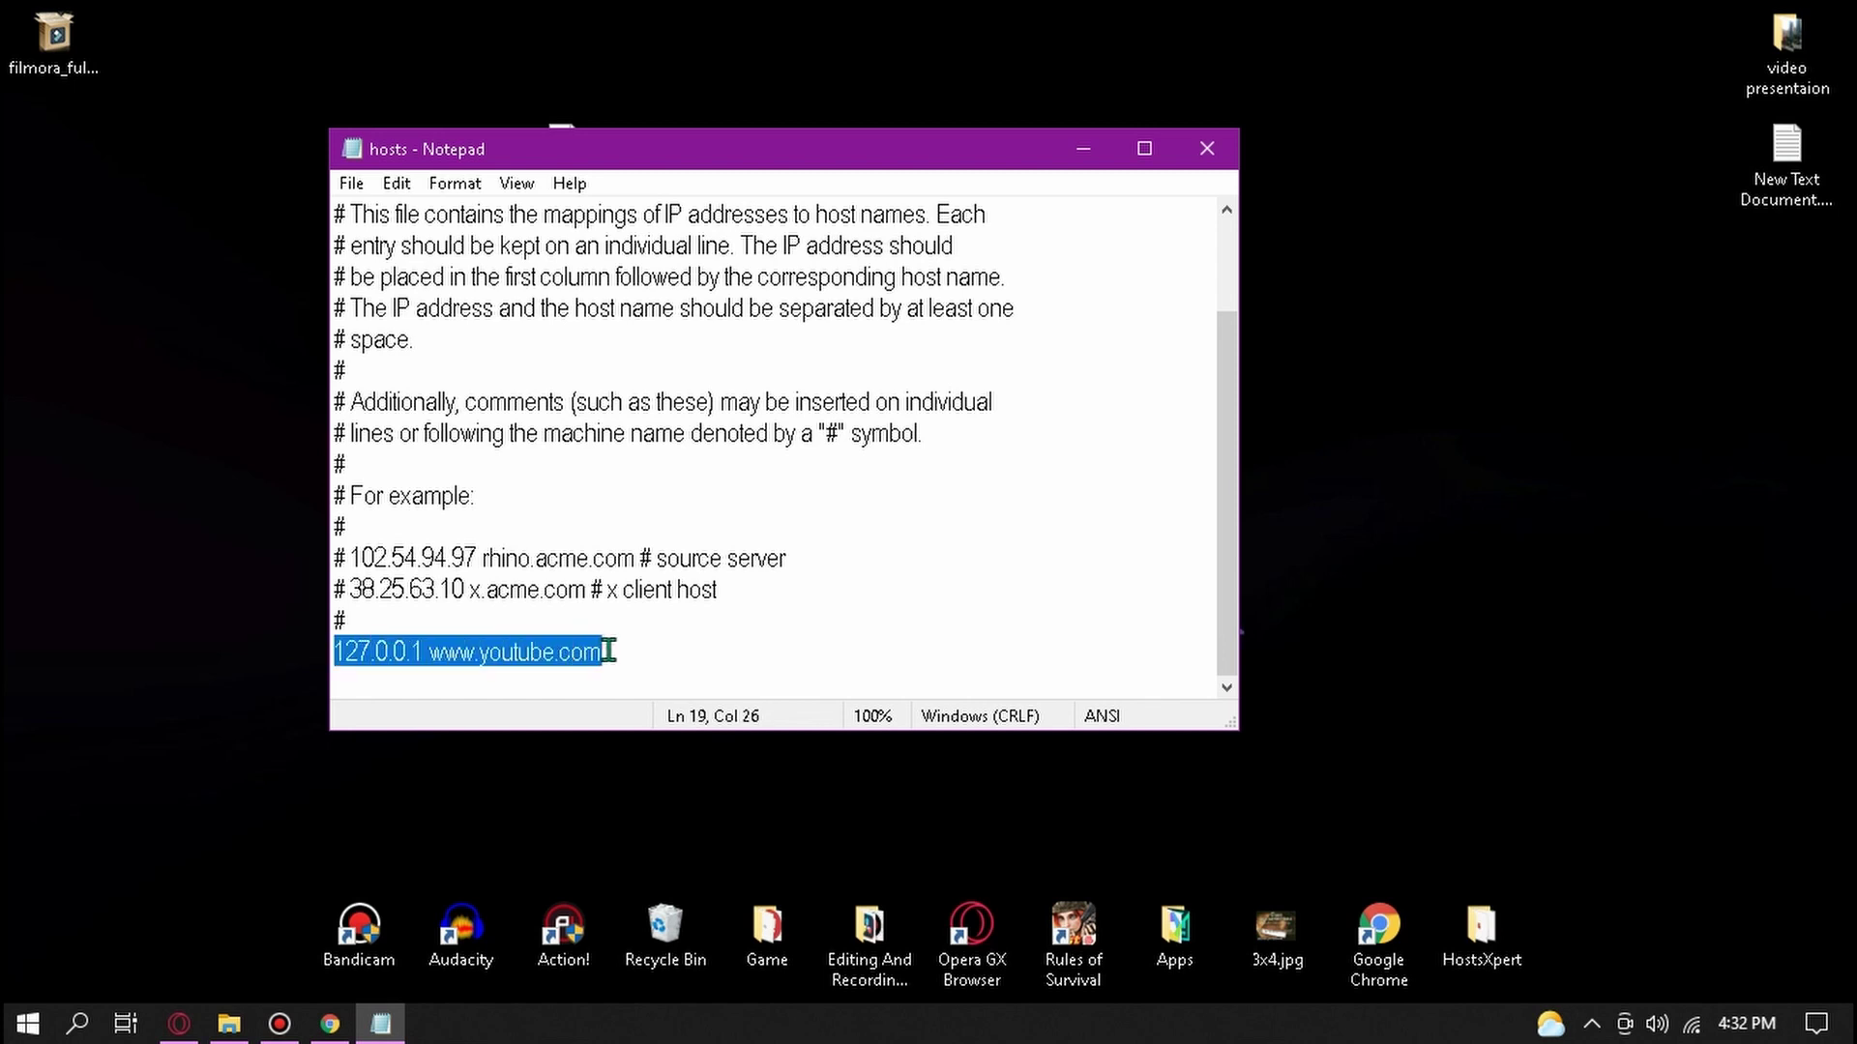
pyautogui.rightClick(555, 653)
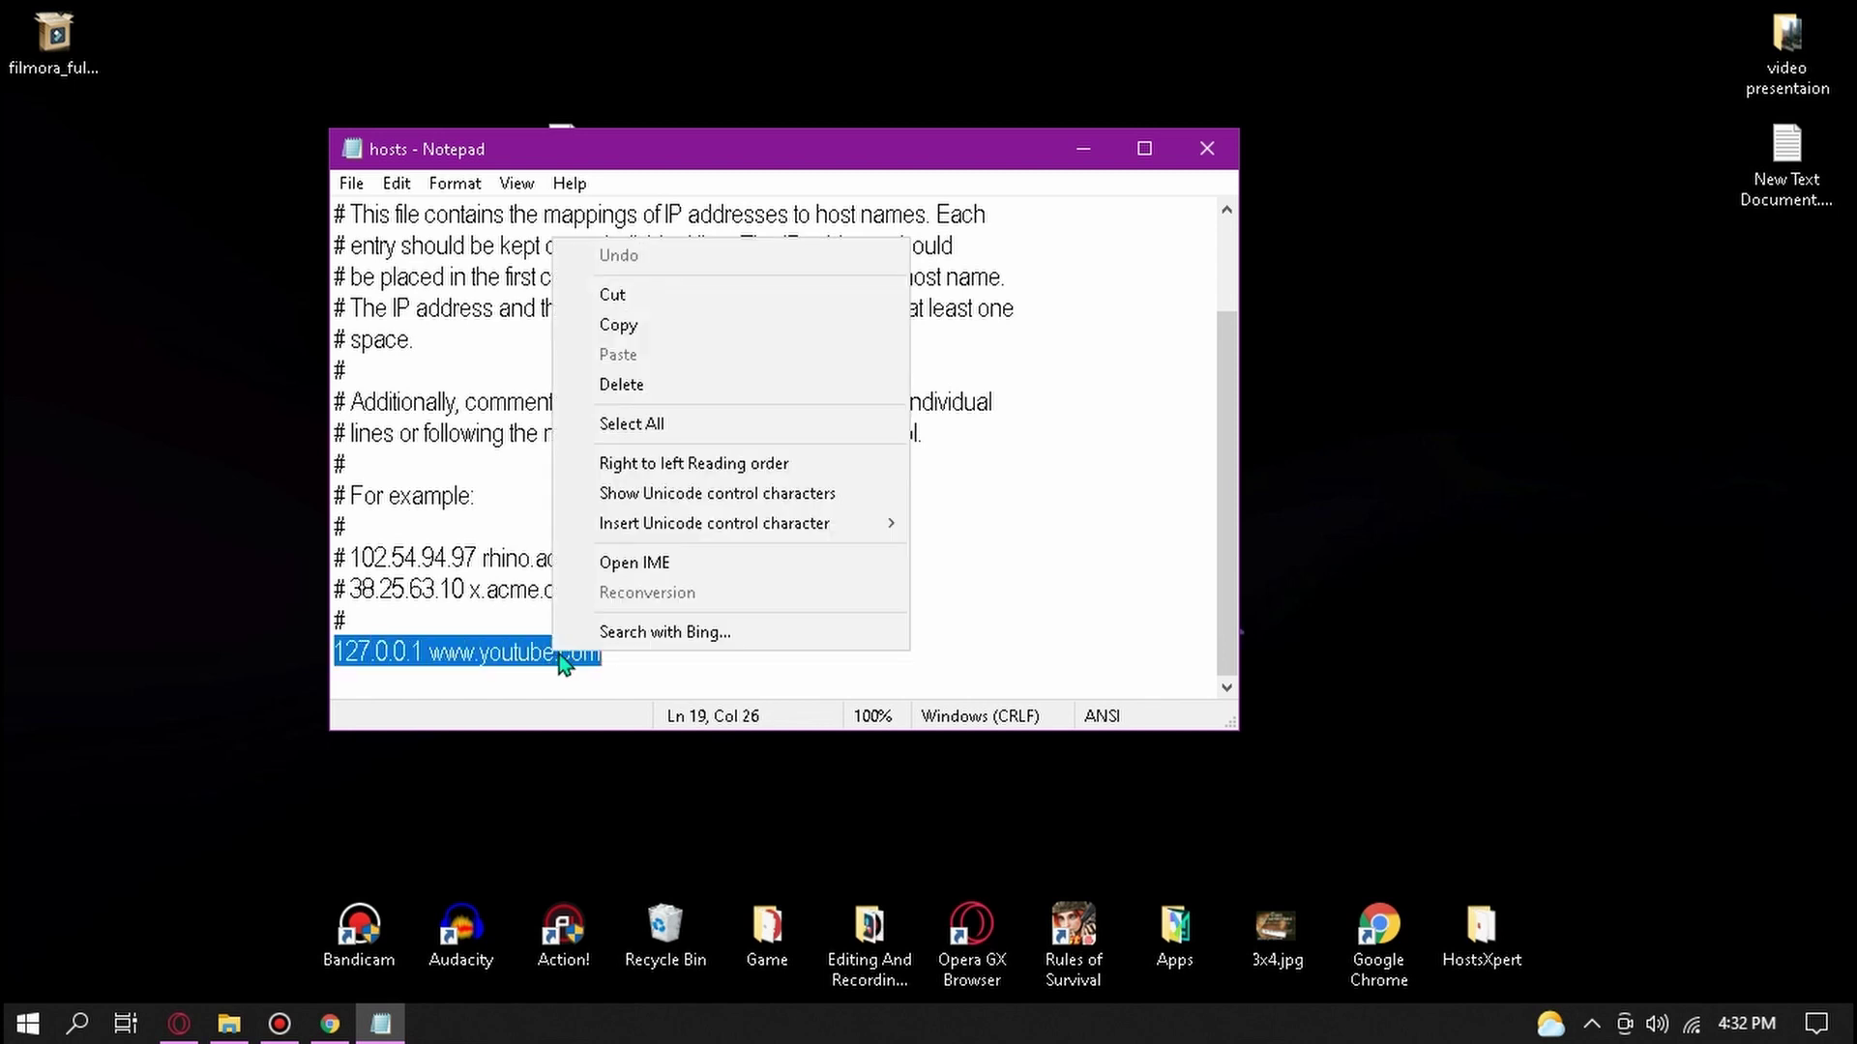
pyautogui.click(626, 327)
pyautogui.click(638, 666)
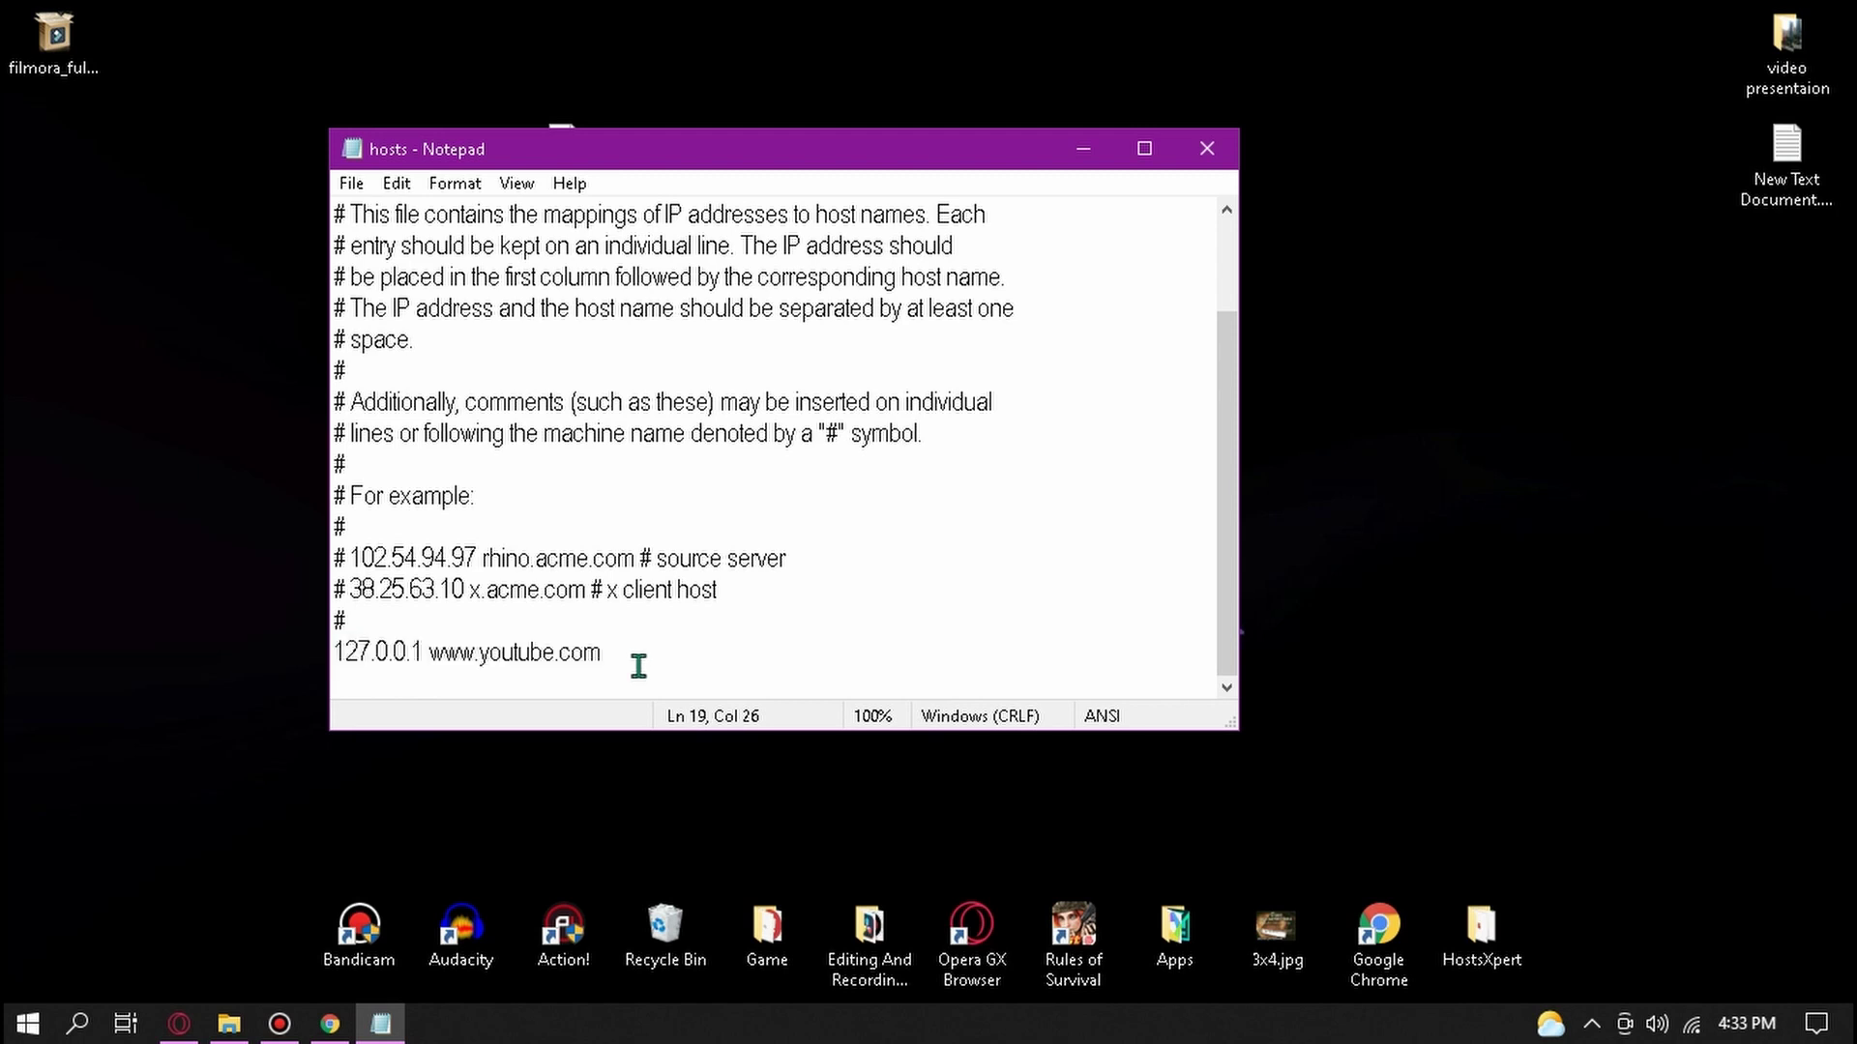
pyautogui.press('Return')
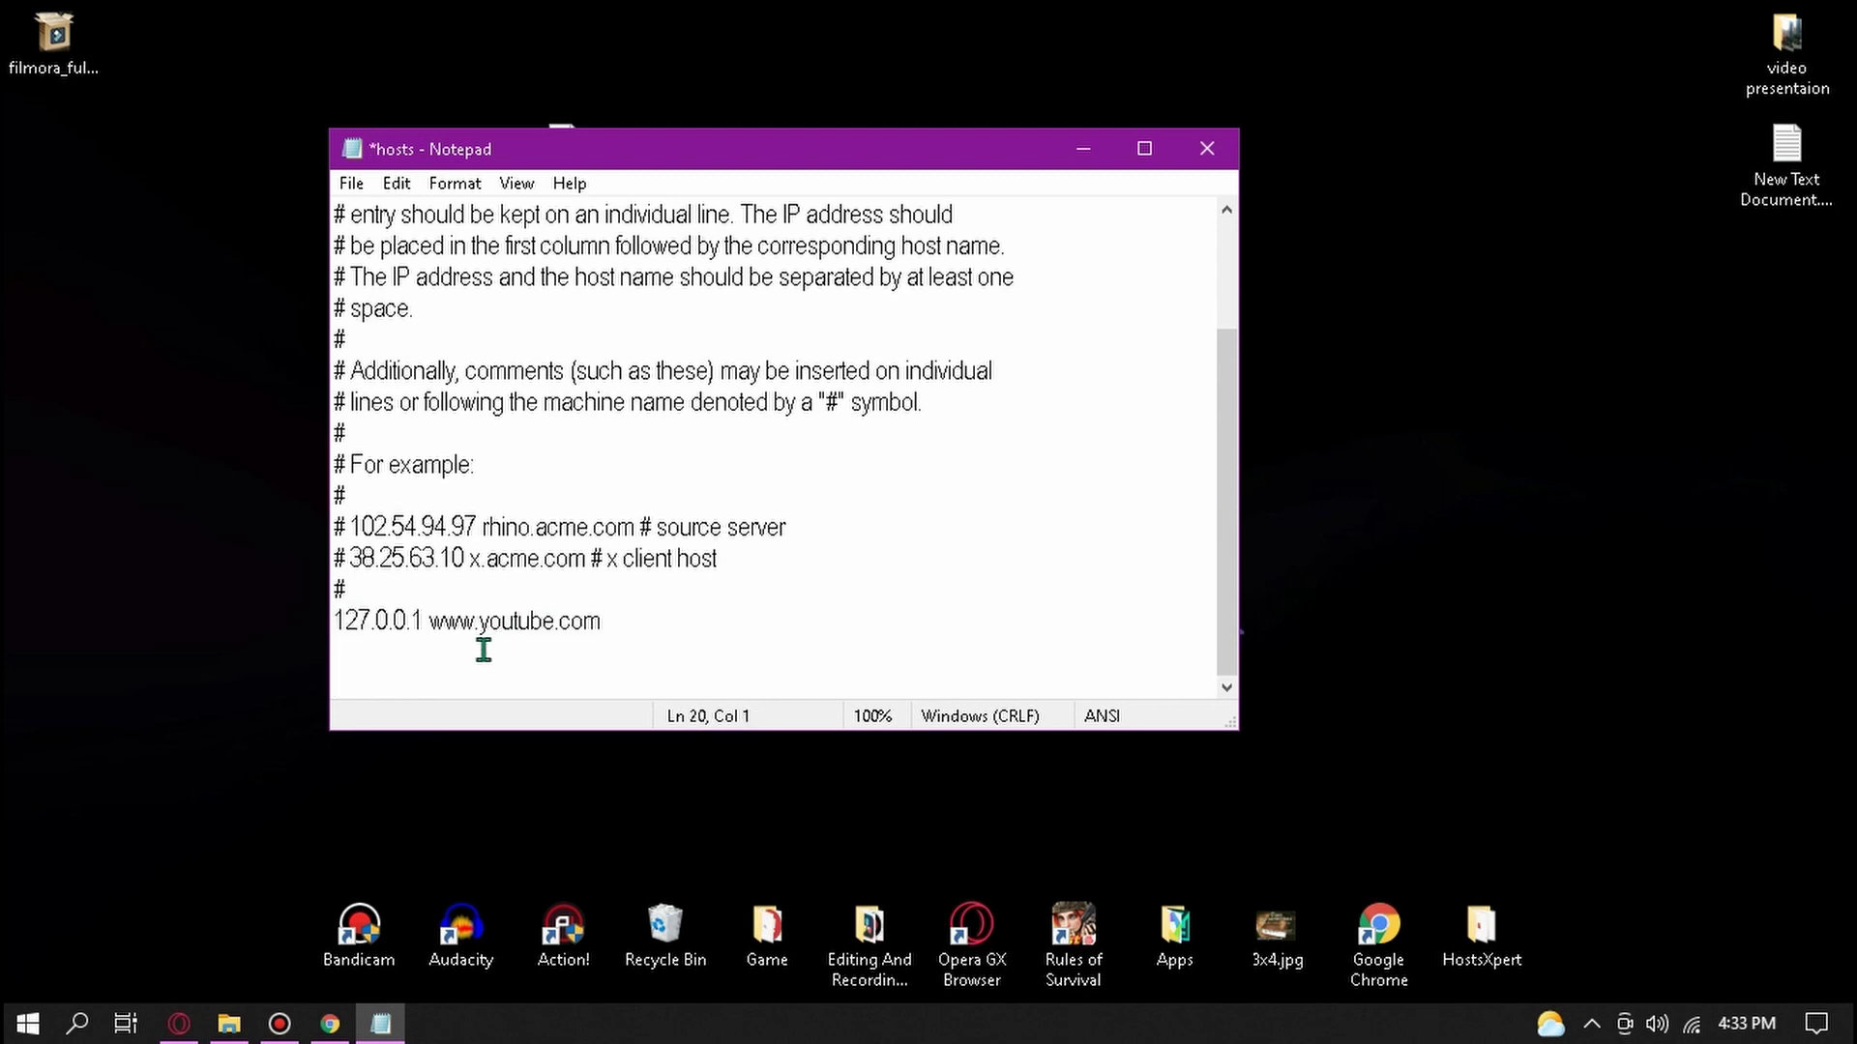
pyautogui.rightClick(484, 650)
pyautogui.click(559, 358)
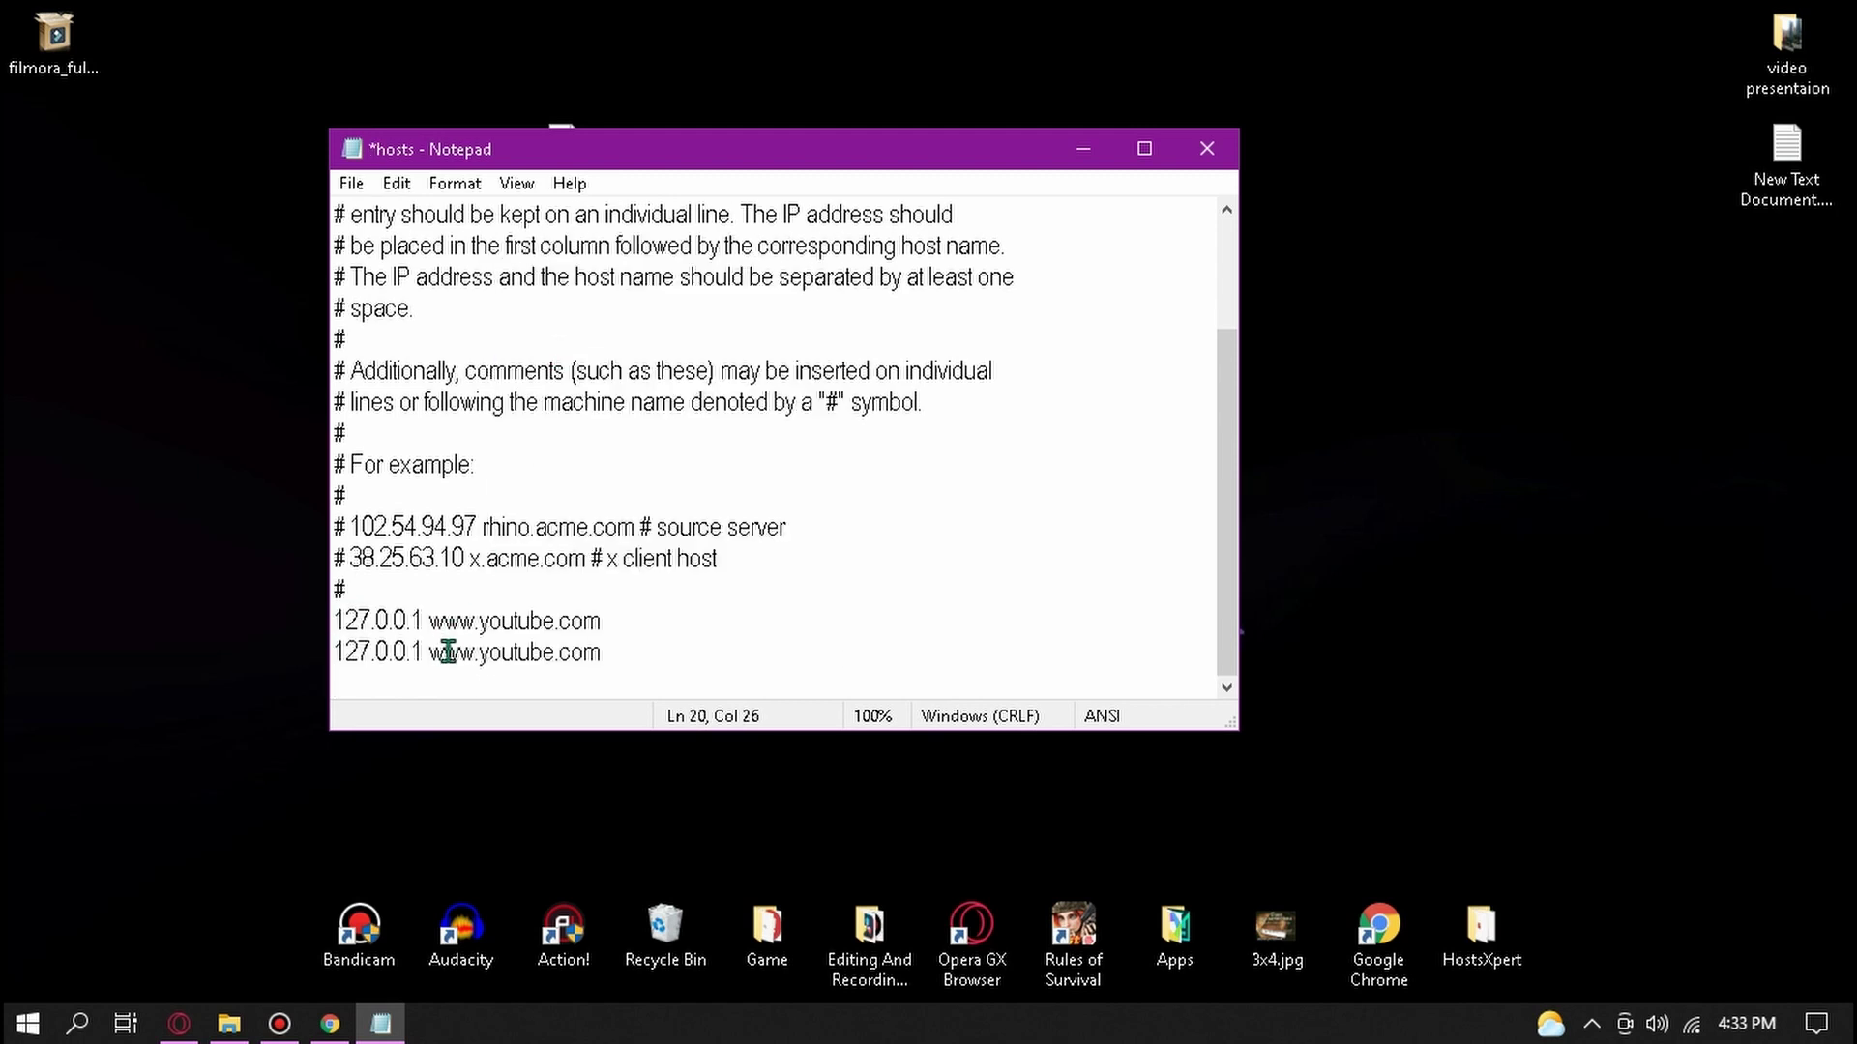
pyautogui.moveTo(477, 652); pyautogui.dragTo(555, 652)
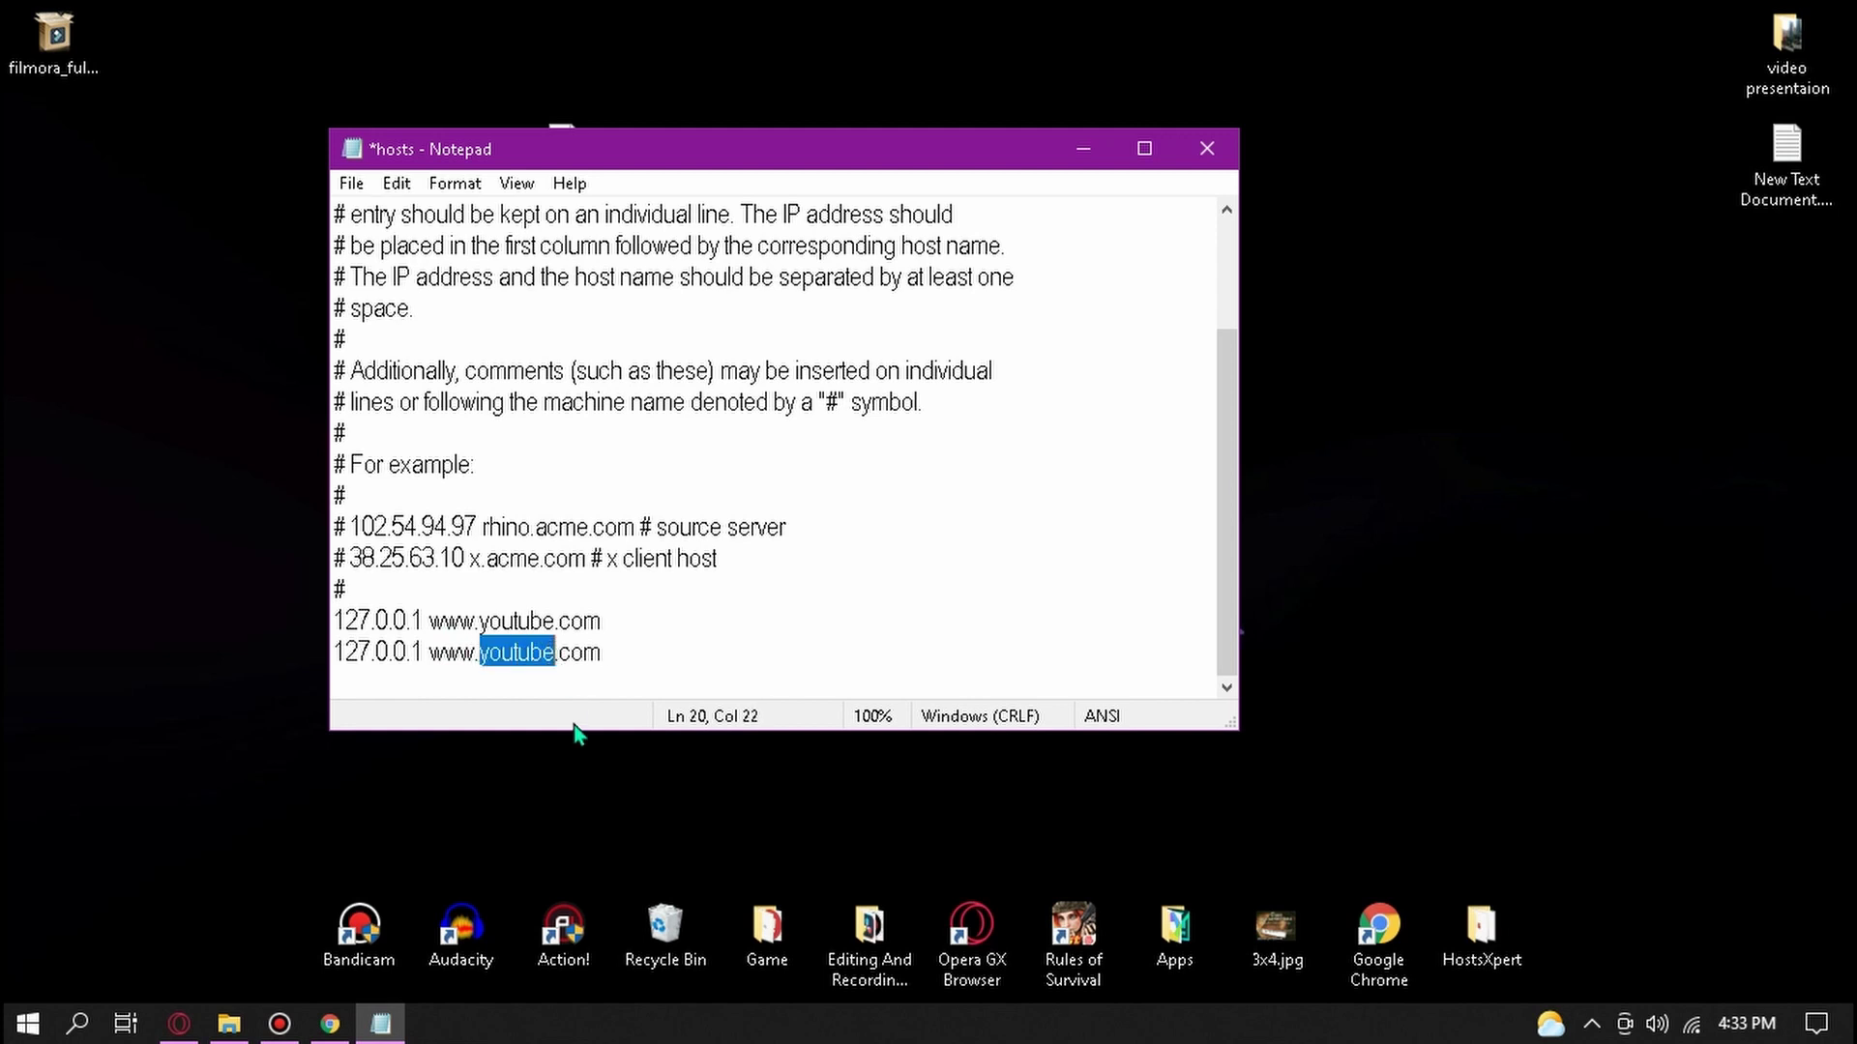
pyautogui.write('googl')
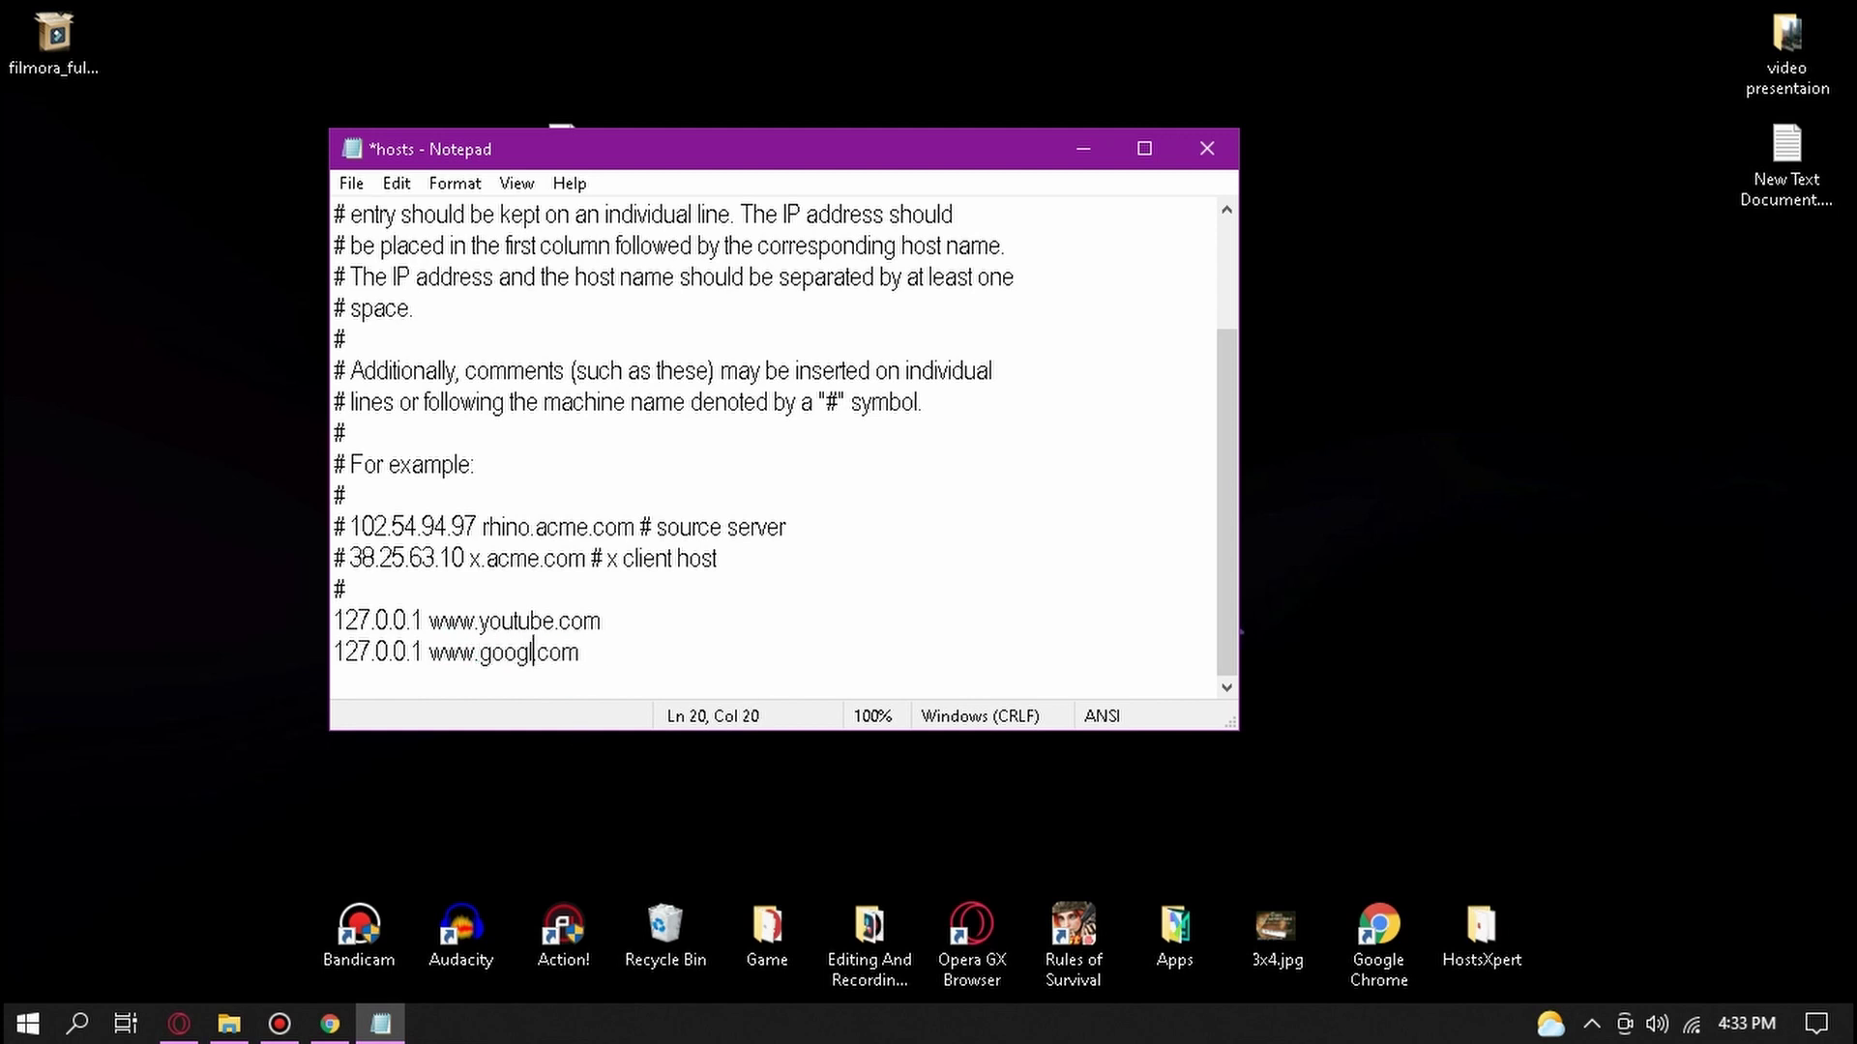
pyautogui.write('e')
# Step: Save the hosts file with its added entry and close Notepad
pyautogui.click(356, 184)
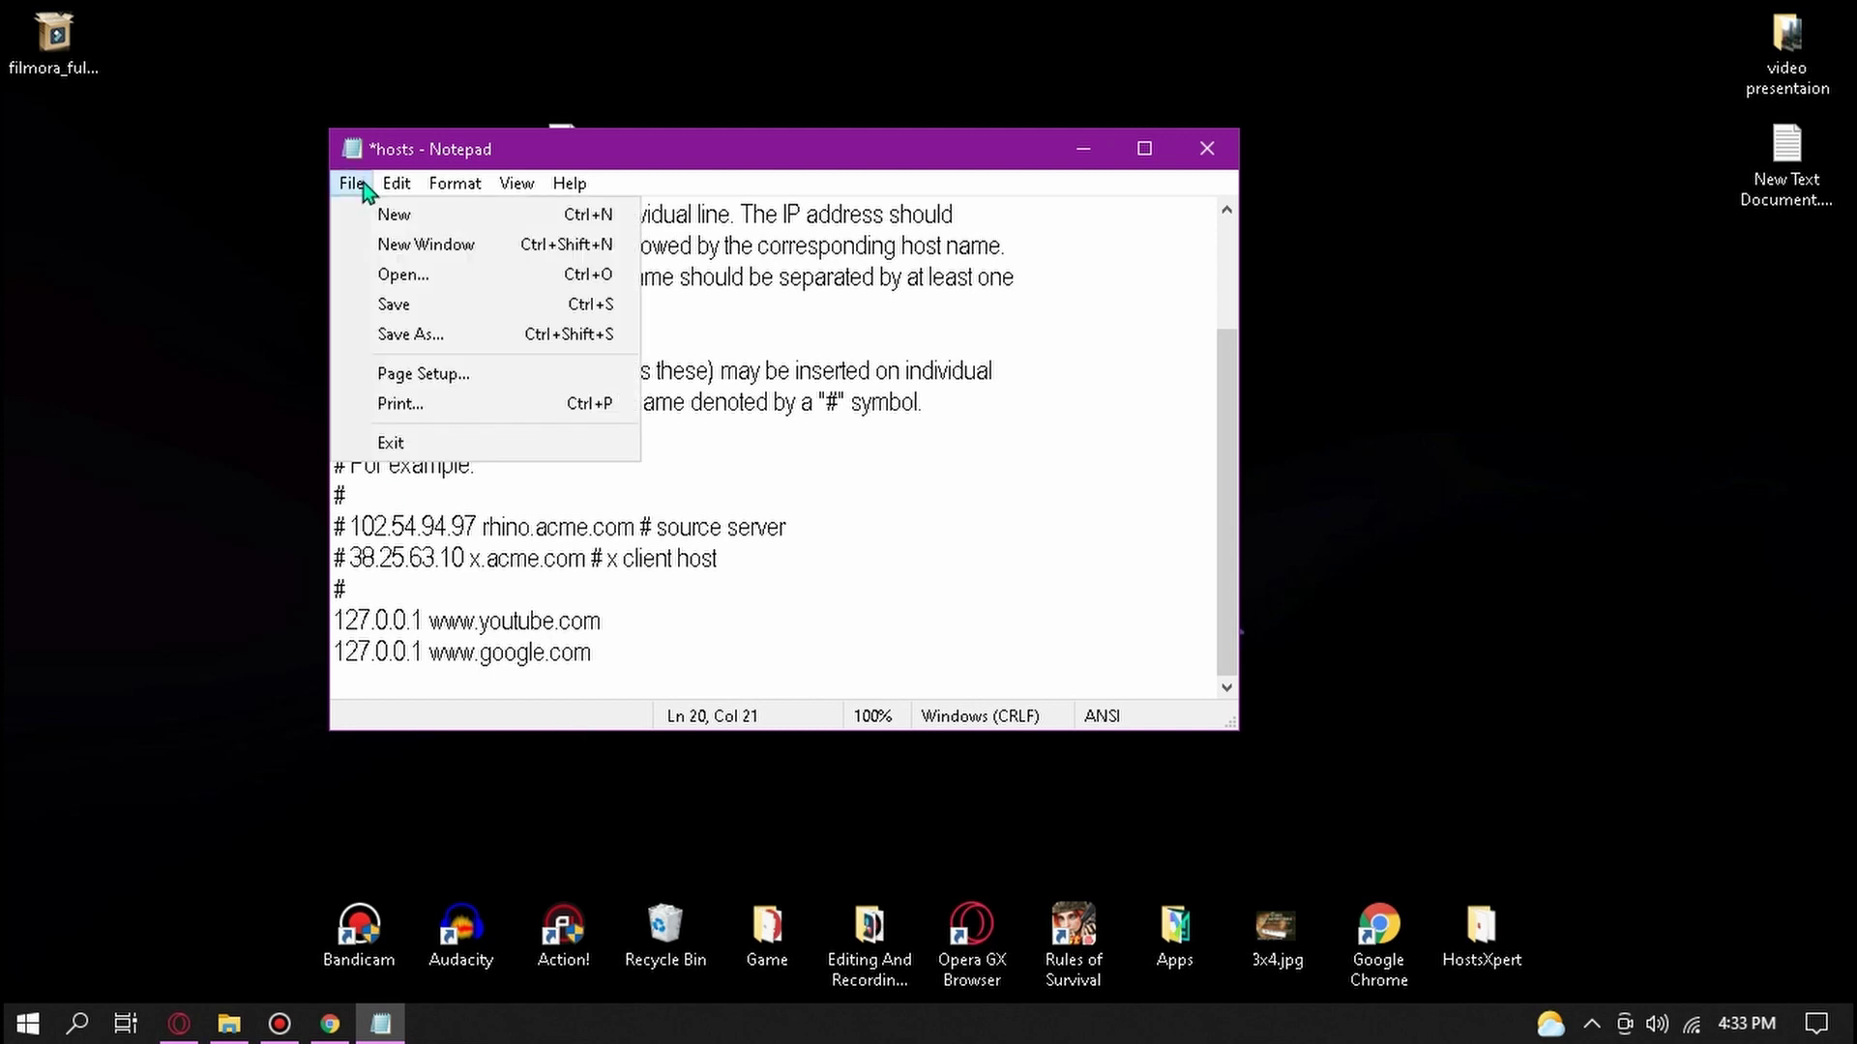
pyautogui.click(395, 306)
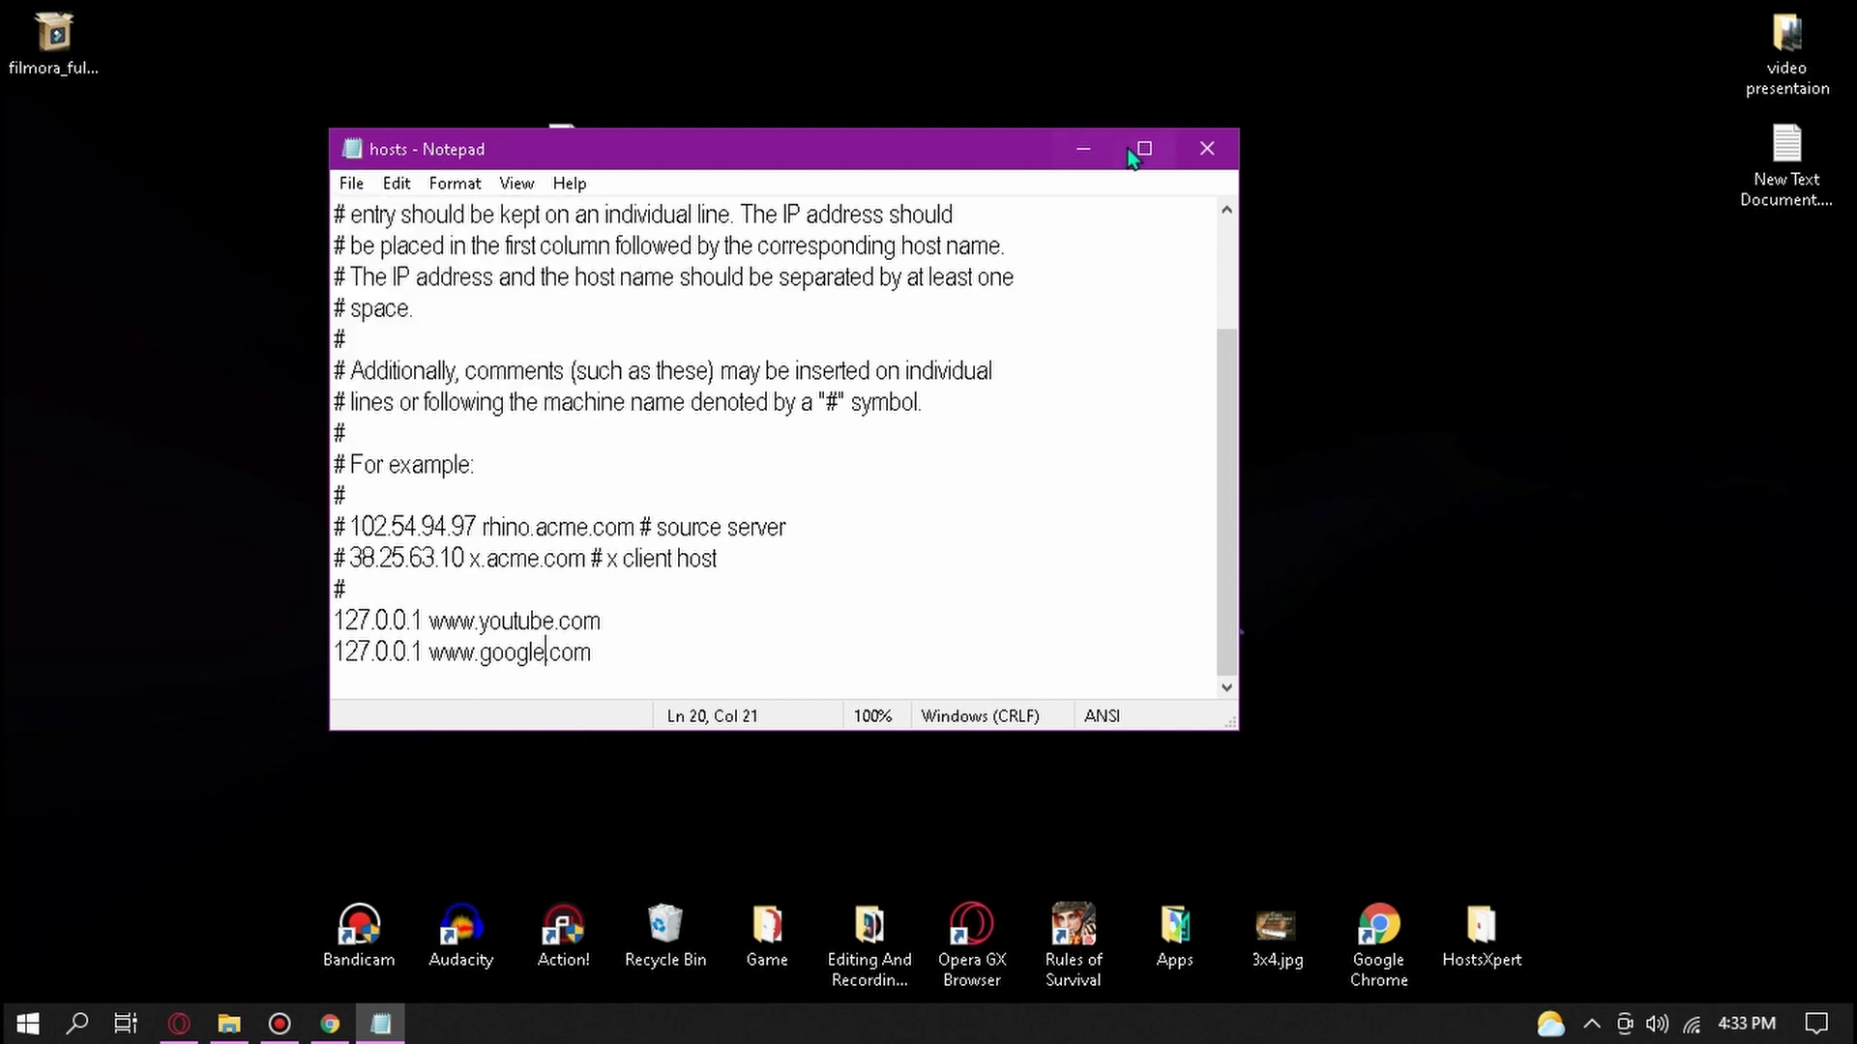
pyautogui.click(1209, 150)
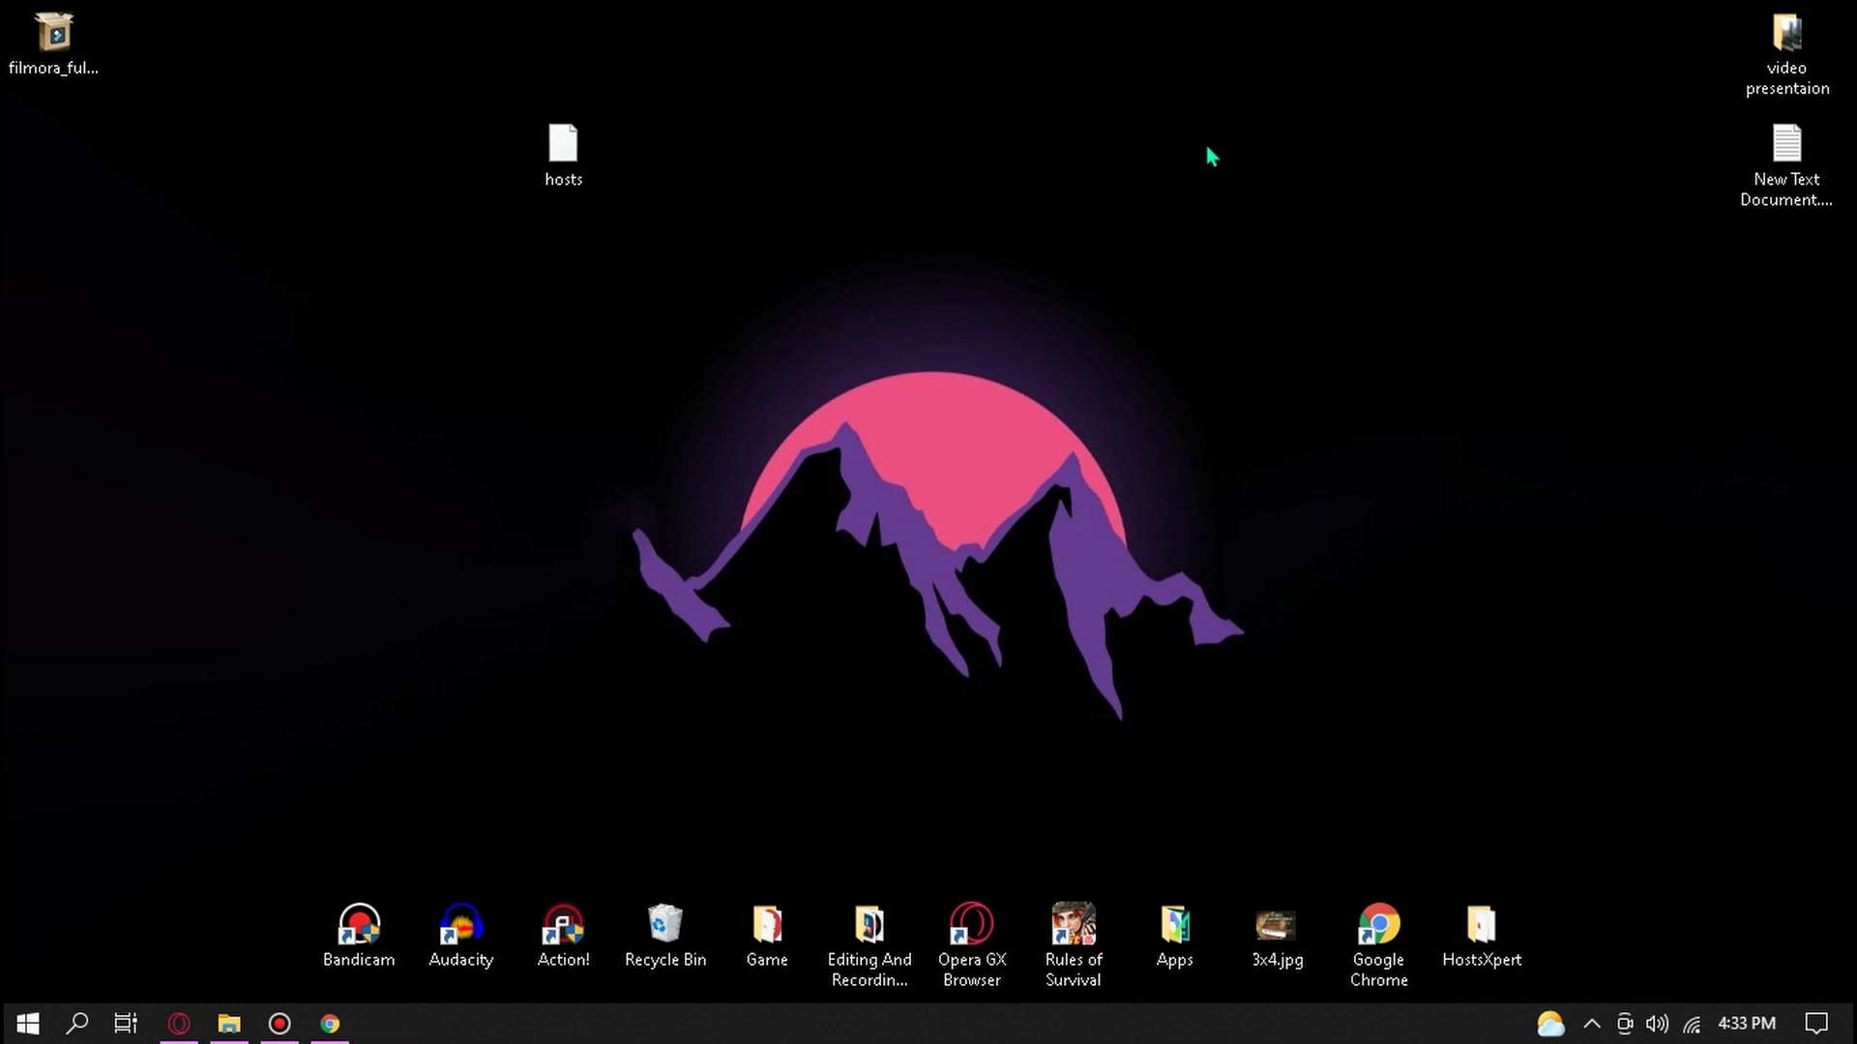
# Step: Copy the updated hosts file from the desktop into the etc folder, replacing the existing file with administrator permission
pyautogui.rightClick(562, 143)
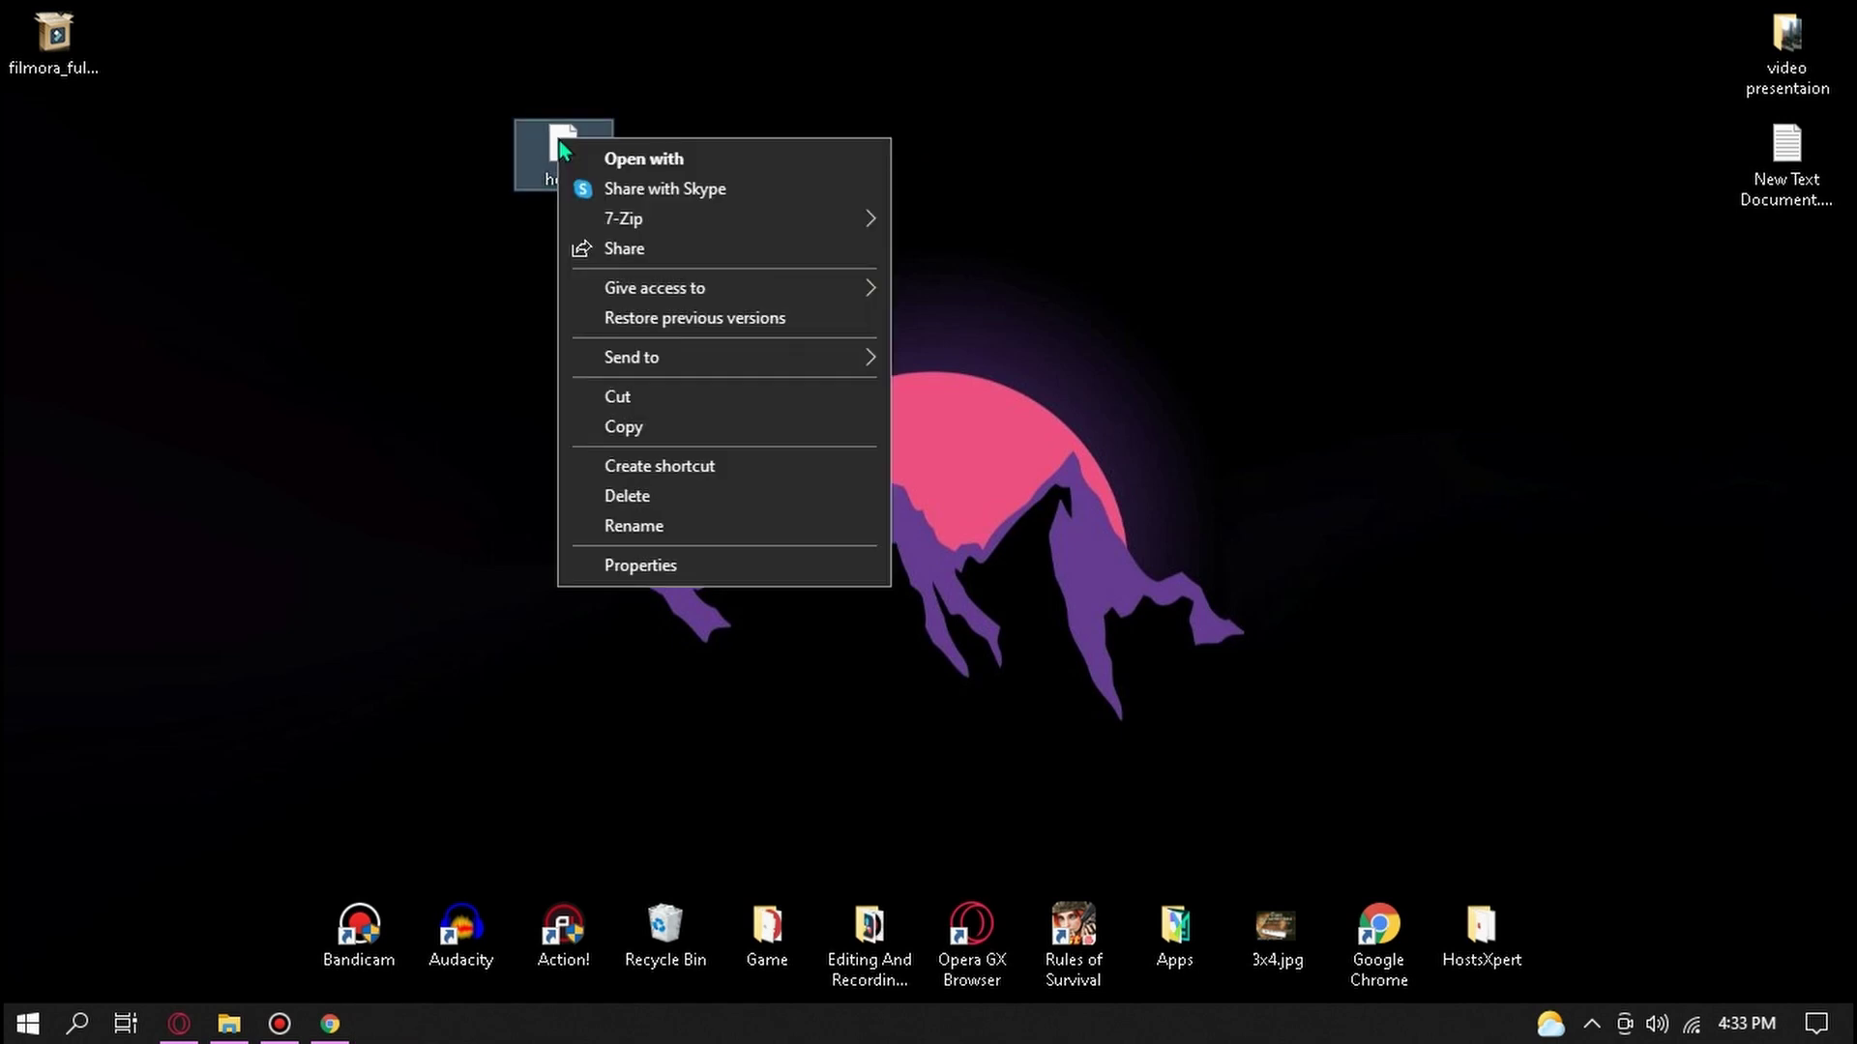
pyautogui.click(647, 429)
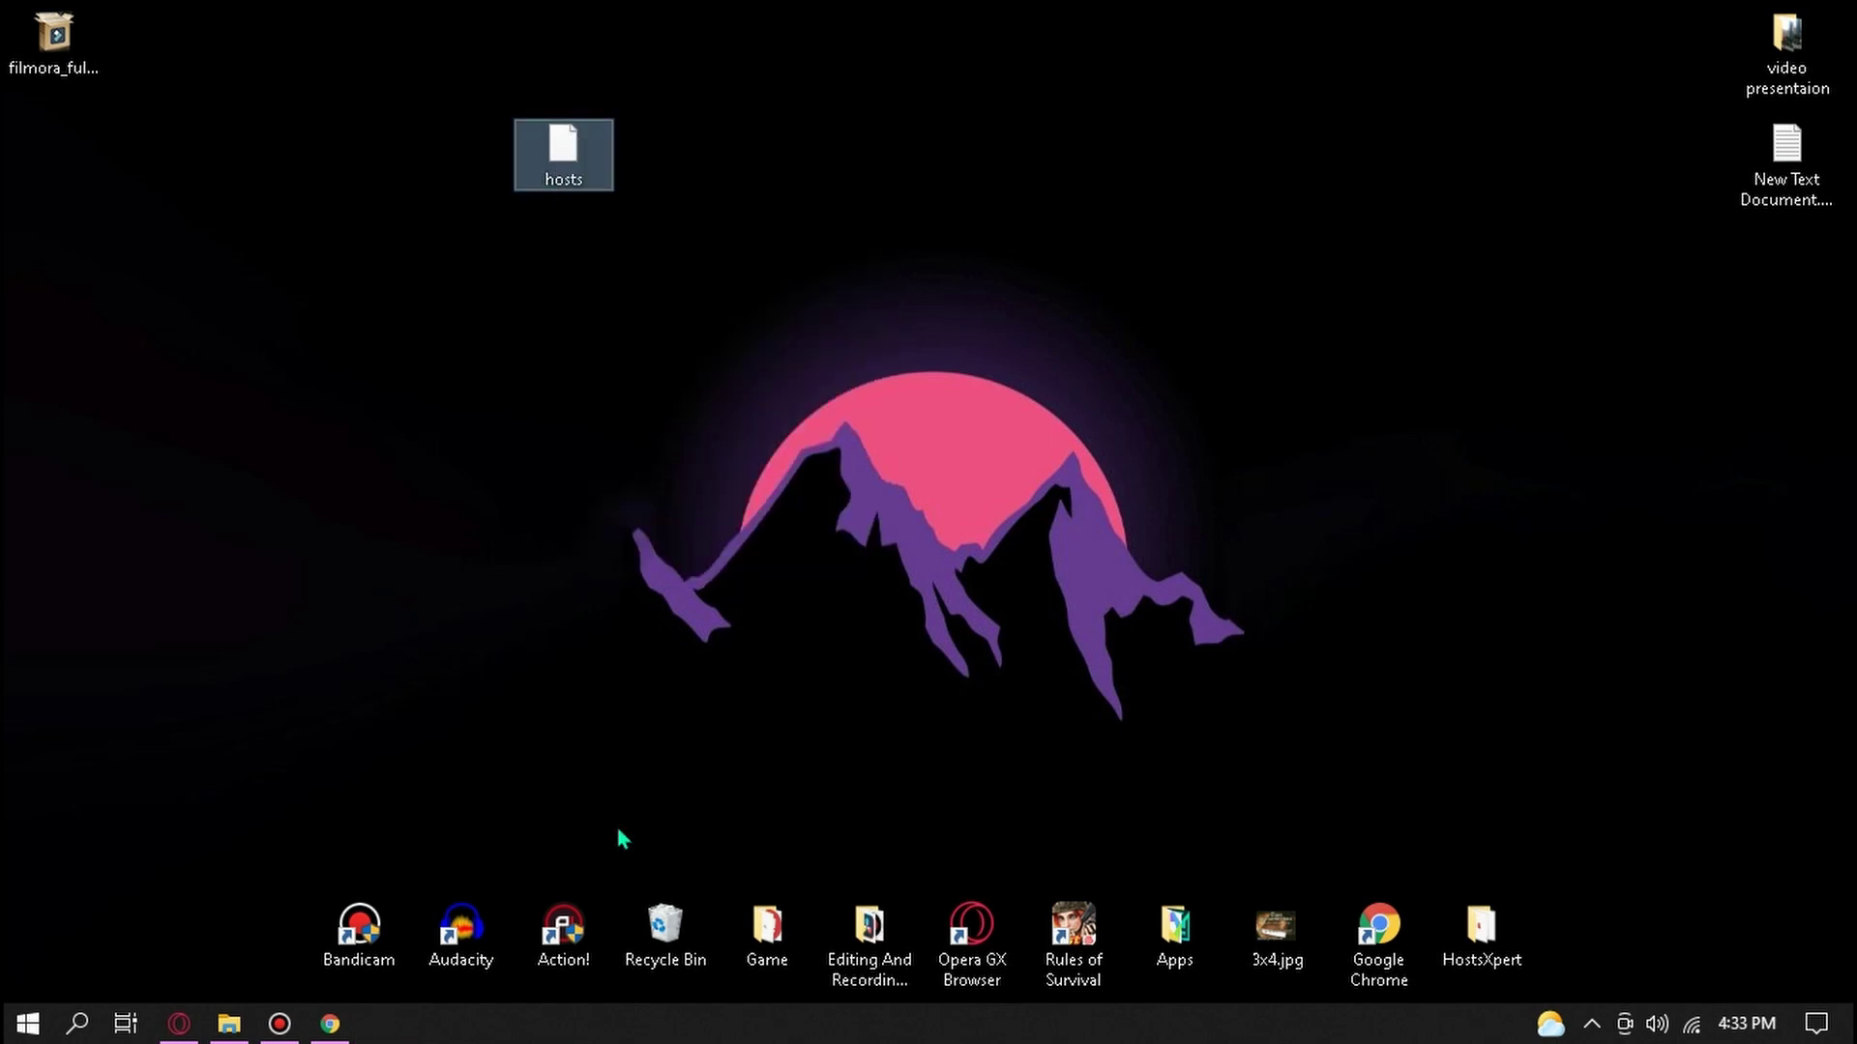
pyautogui.click(232, 1027)
pyautogui.rightClick(983, 578)
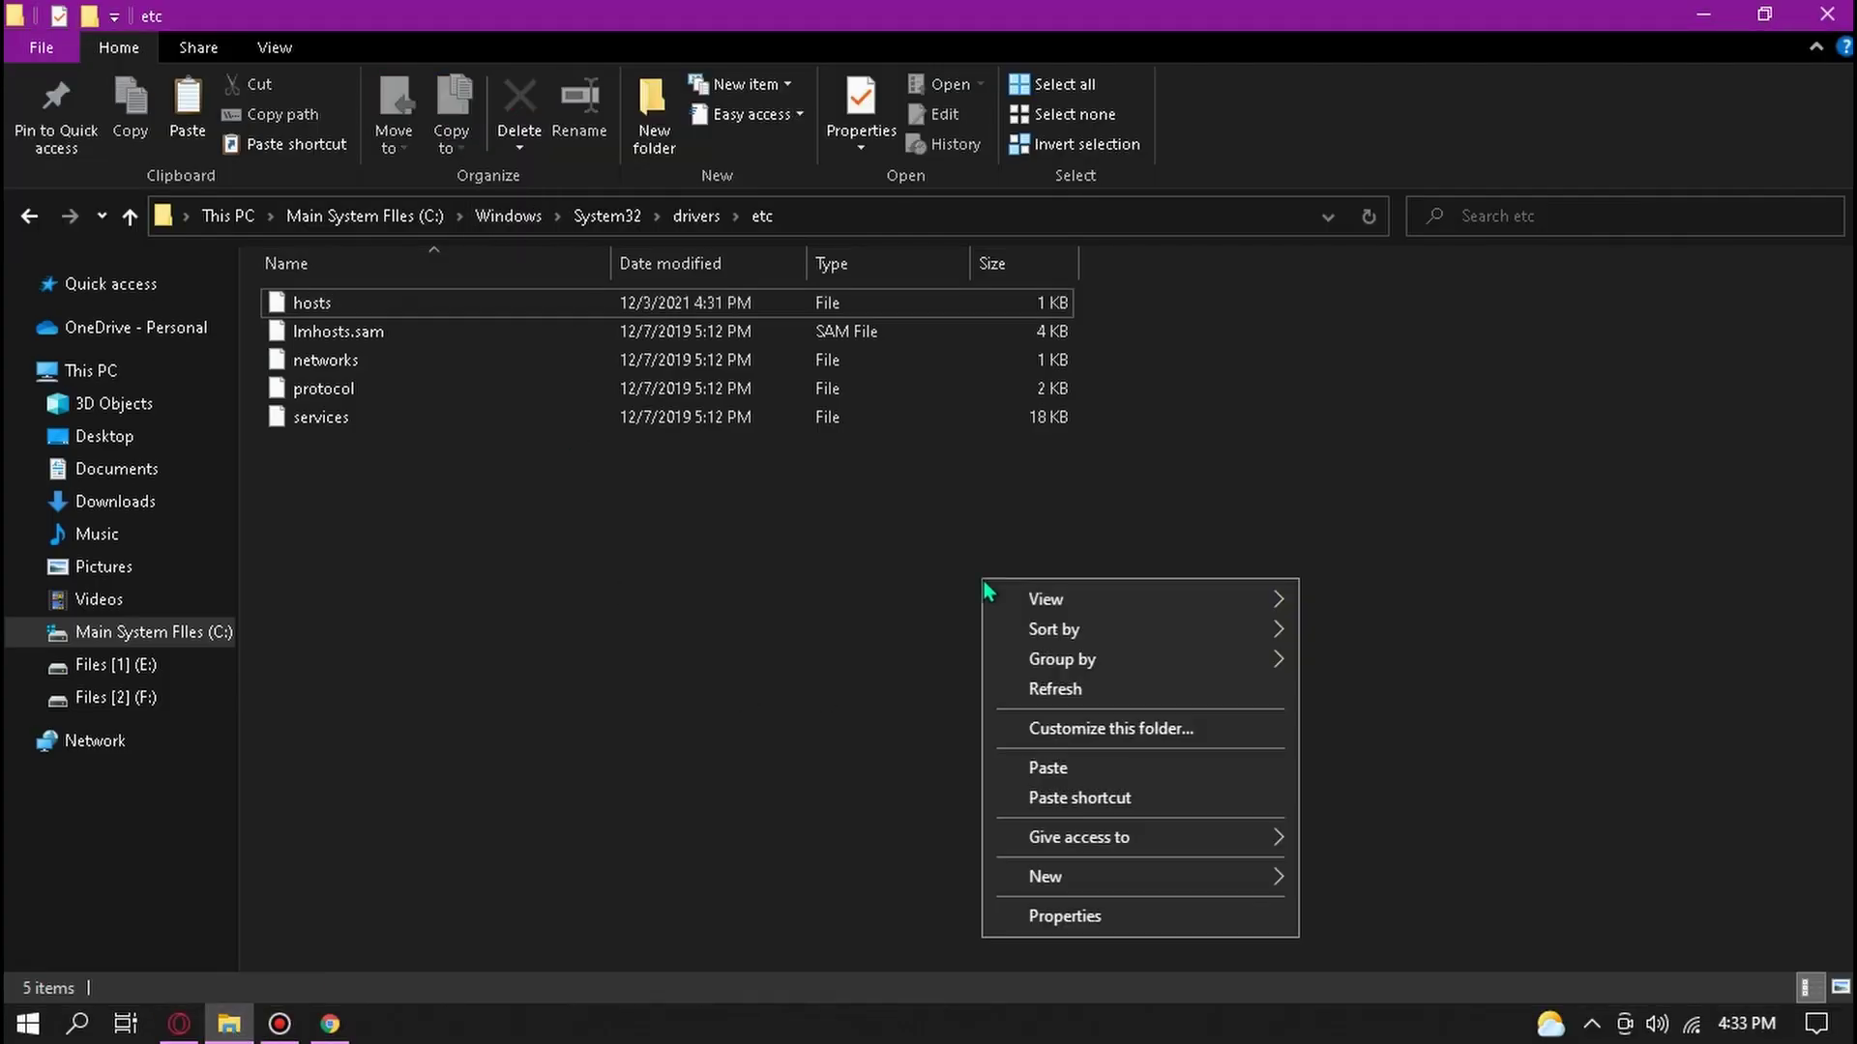
pyautogui.click(1075, 770)
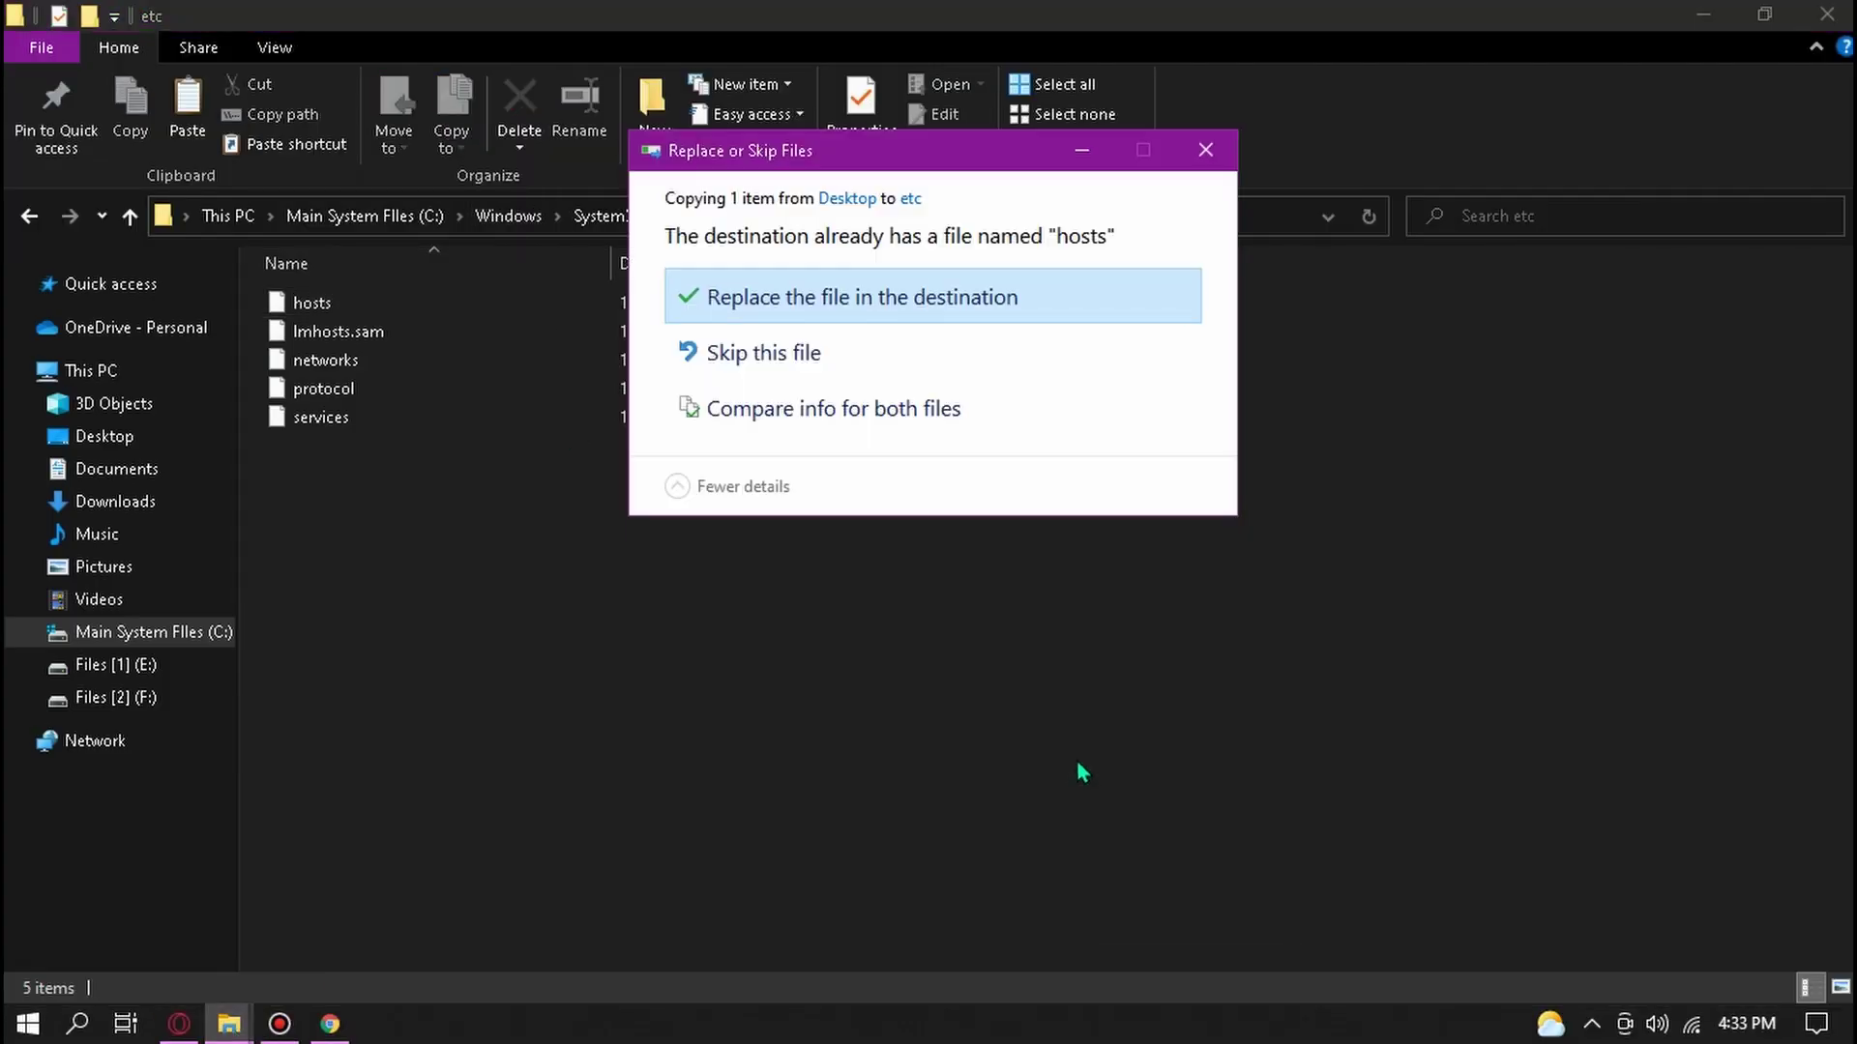
pyautogui.click(831, 300)
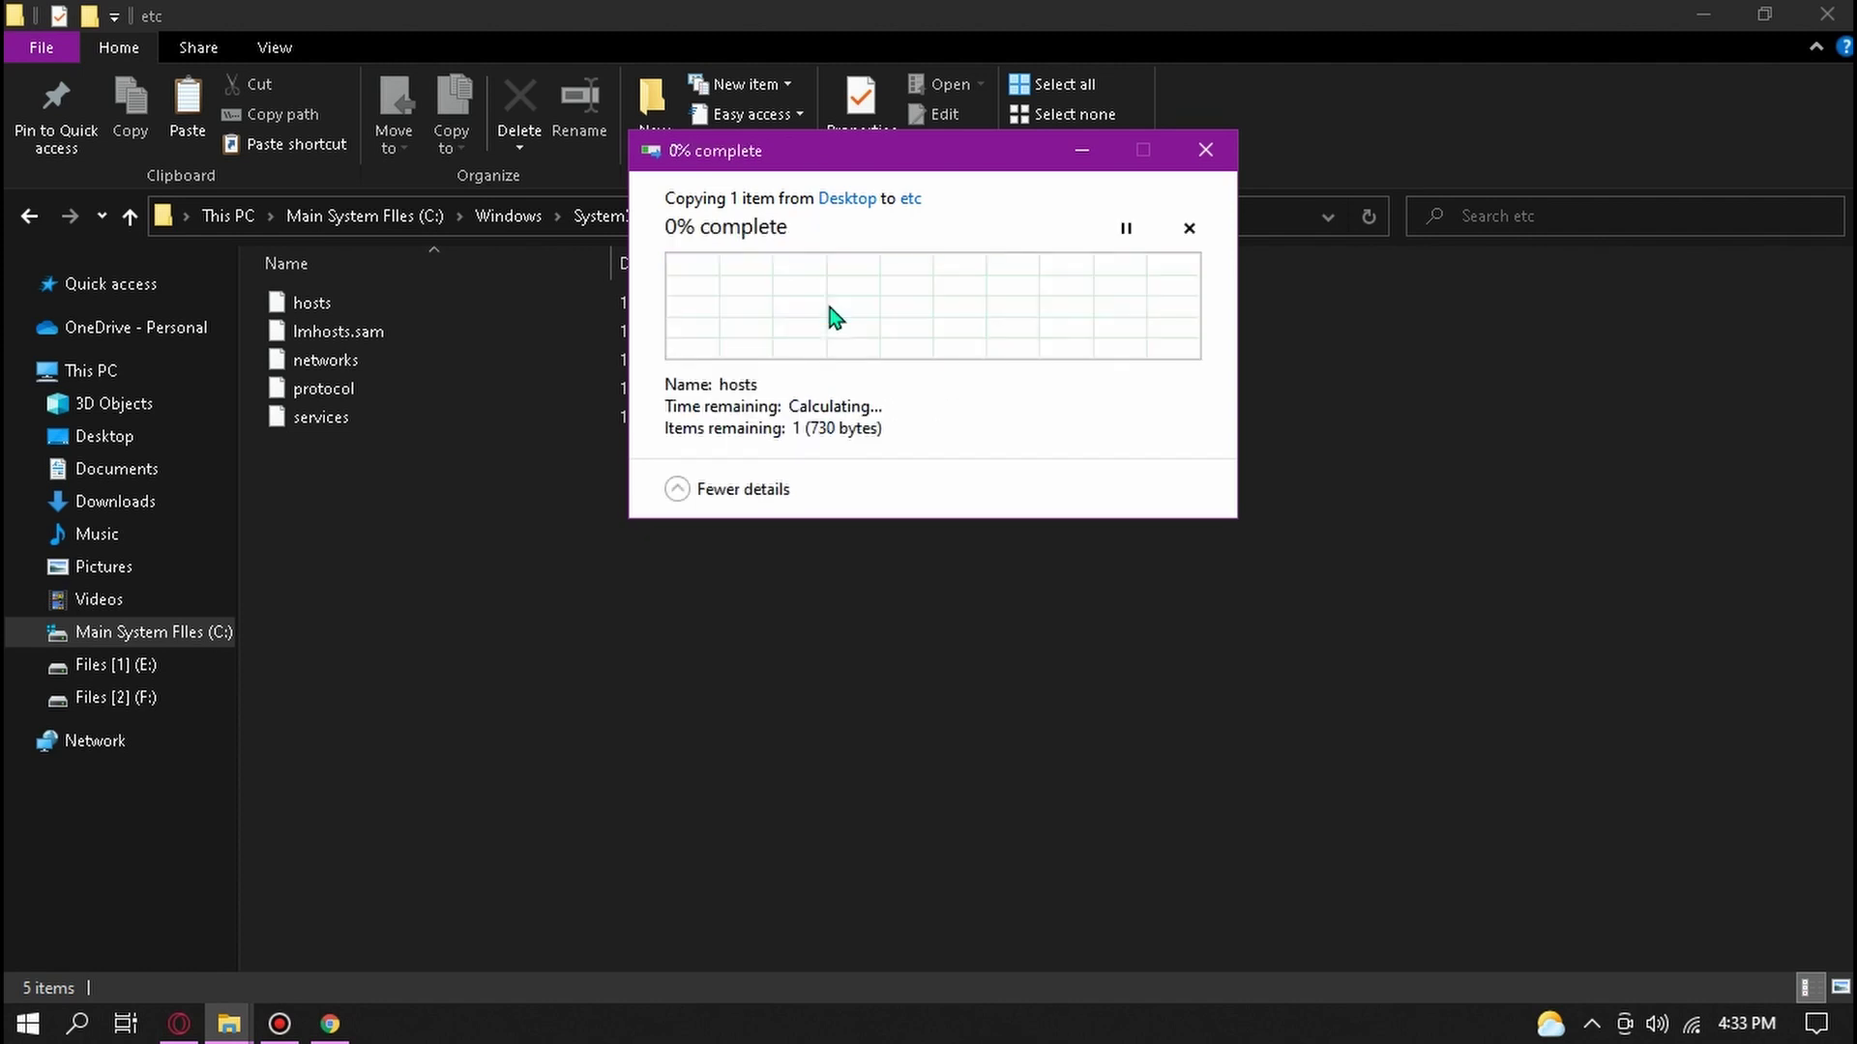
pyautogui.click(866, 336)
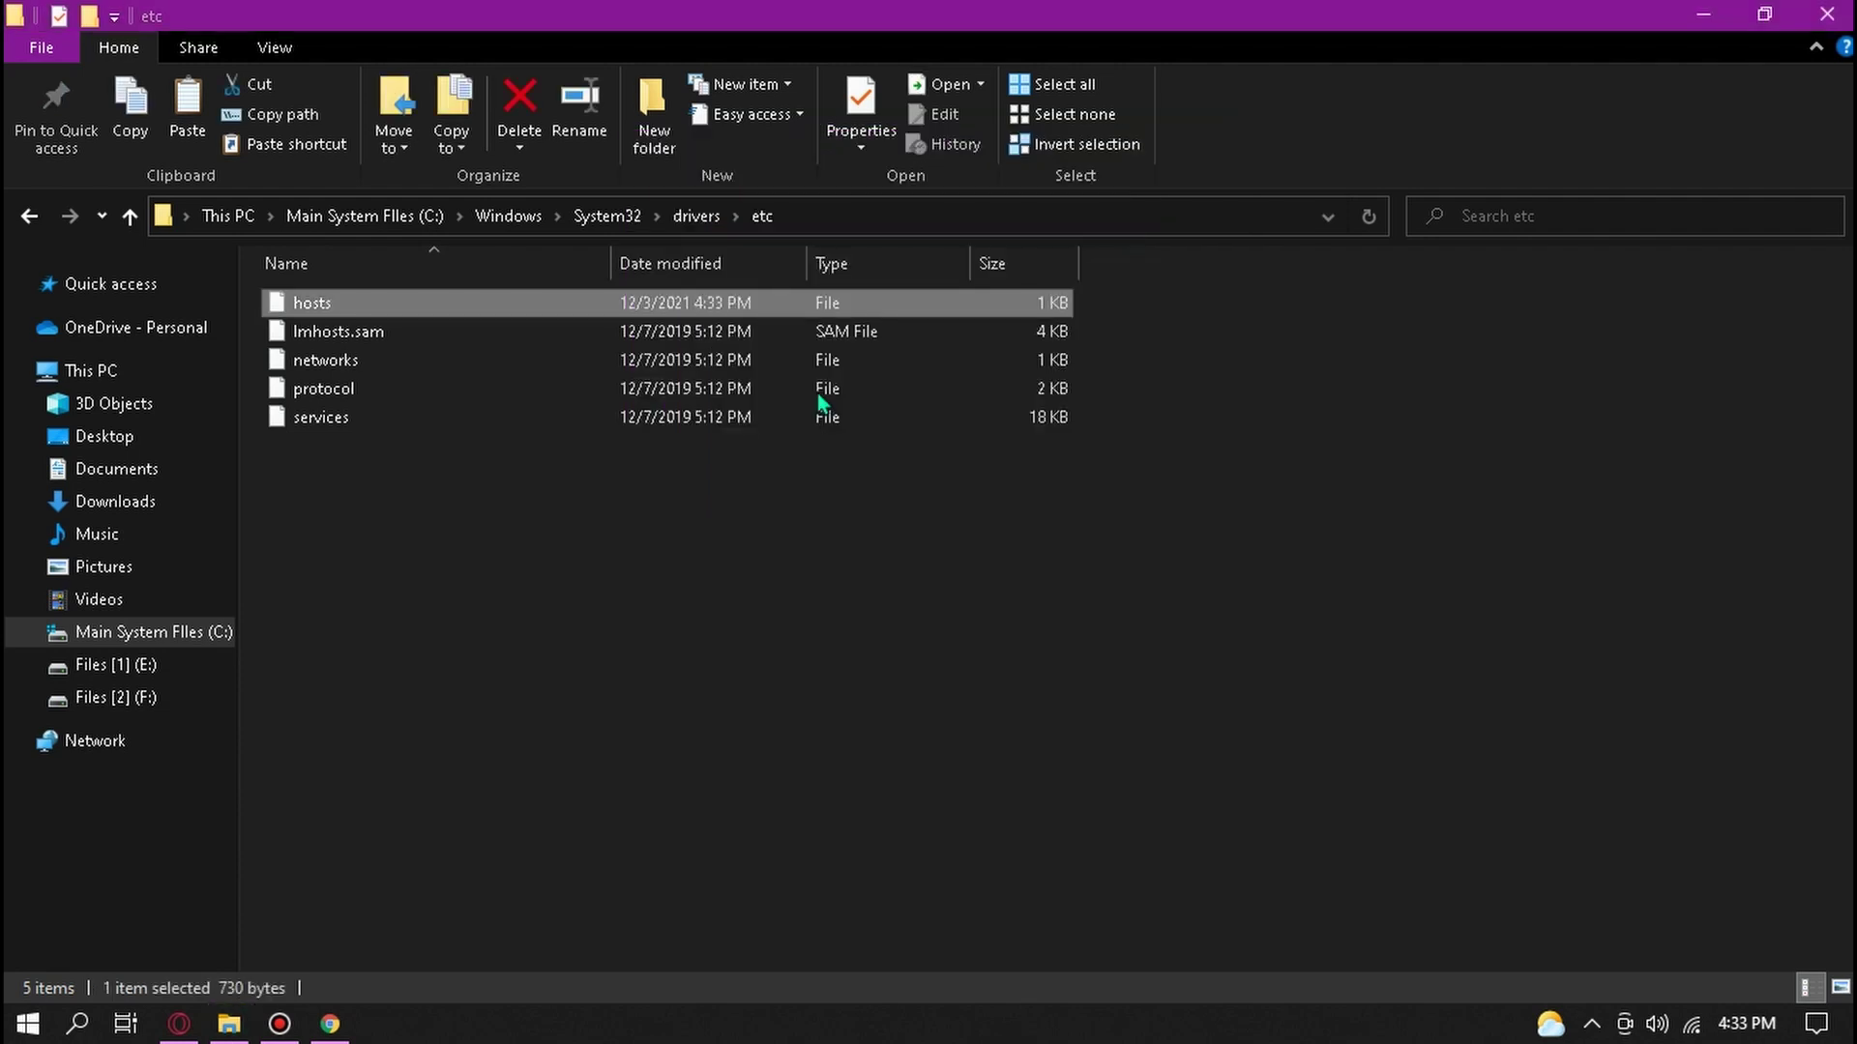
# Step: Minimize the etc folder window and reload google.com in Google Chrome to test the new block
pyautogui.click(1705, 13)
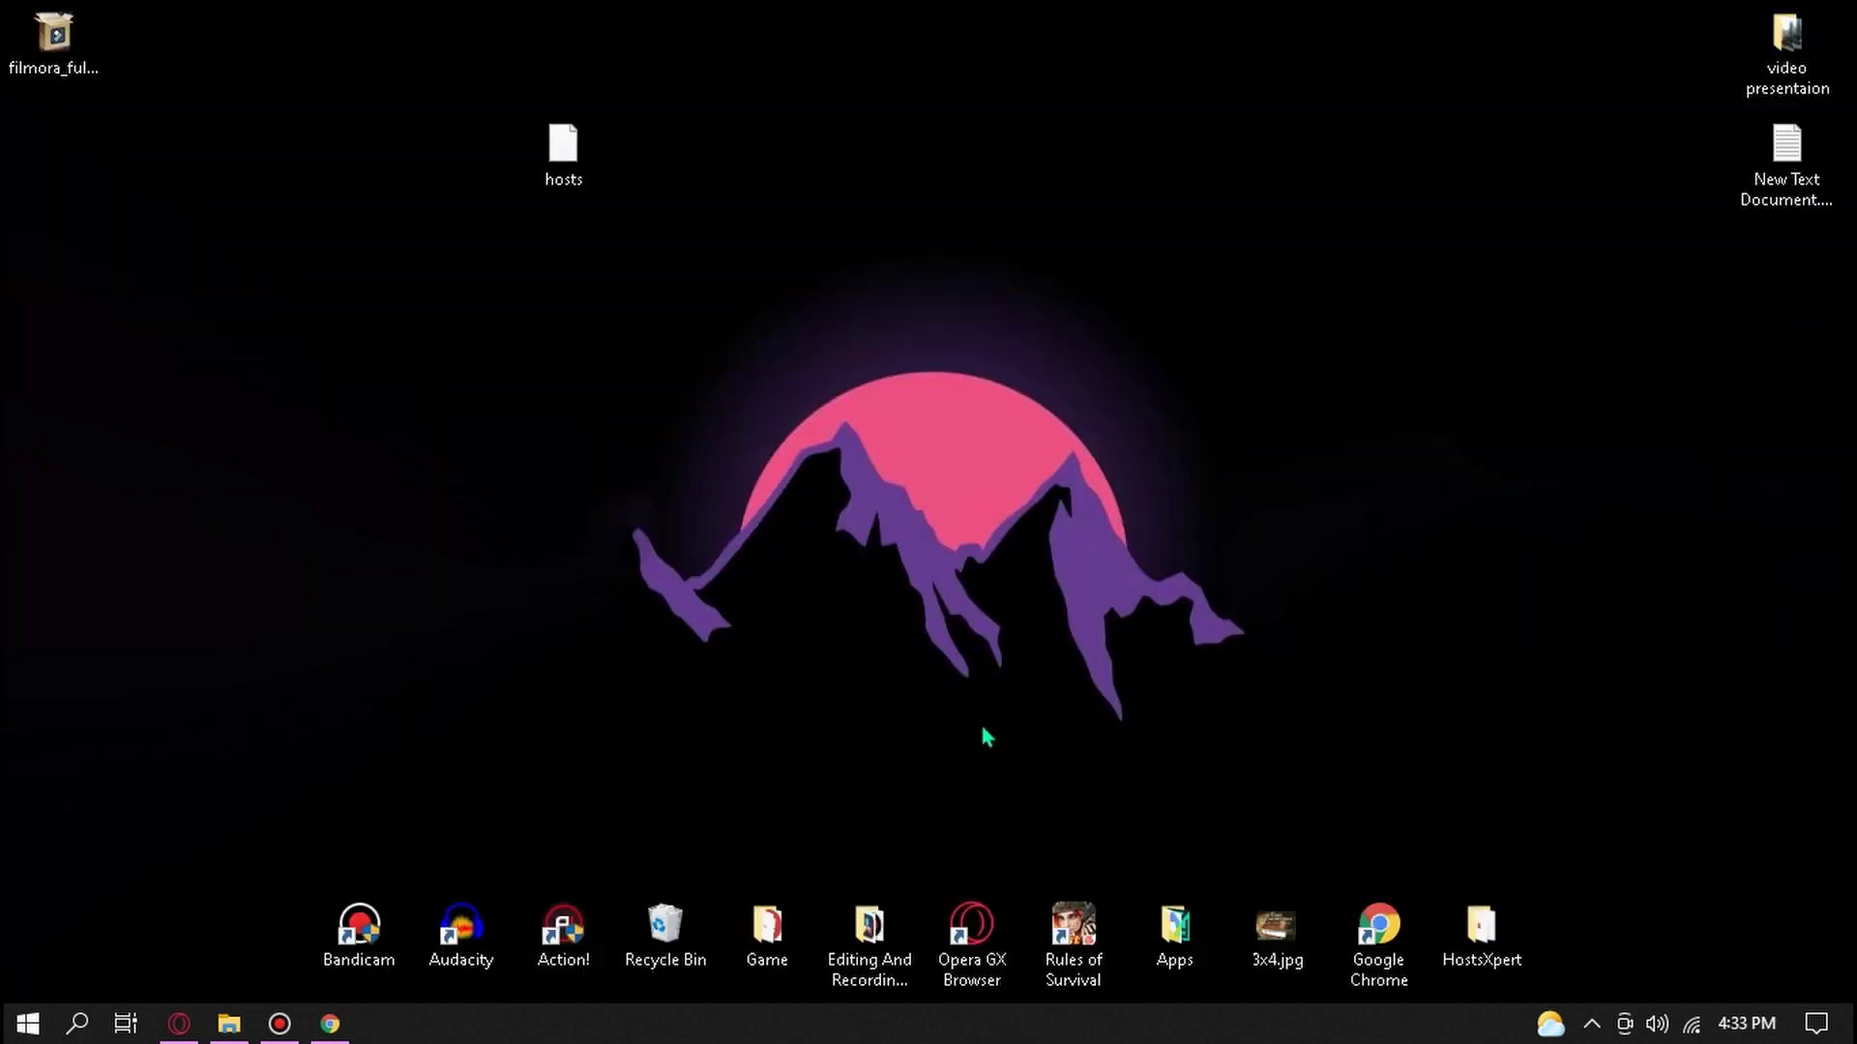
pyautogui.click(331, 1025)
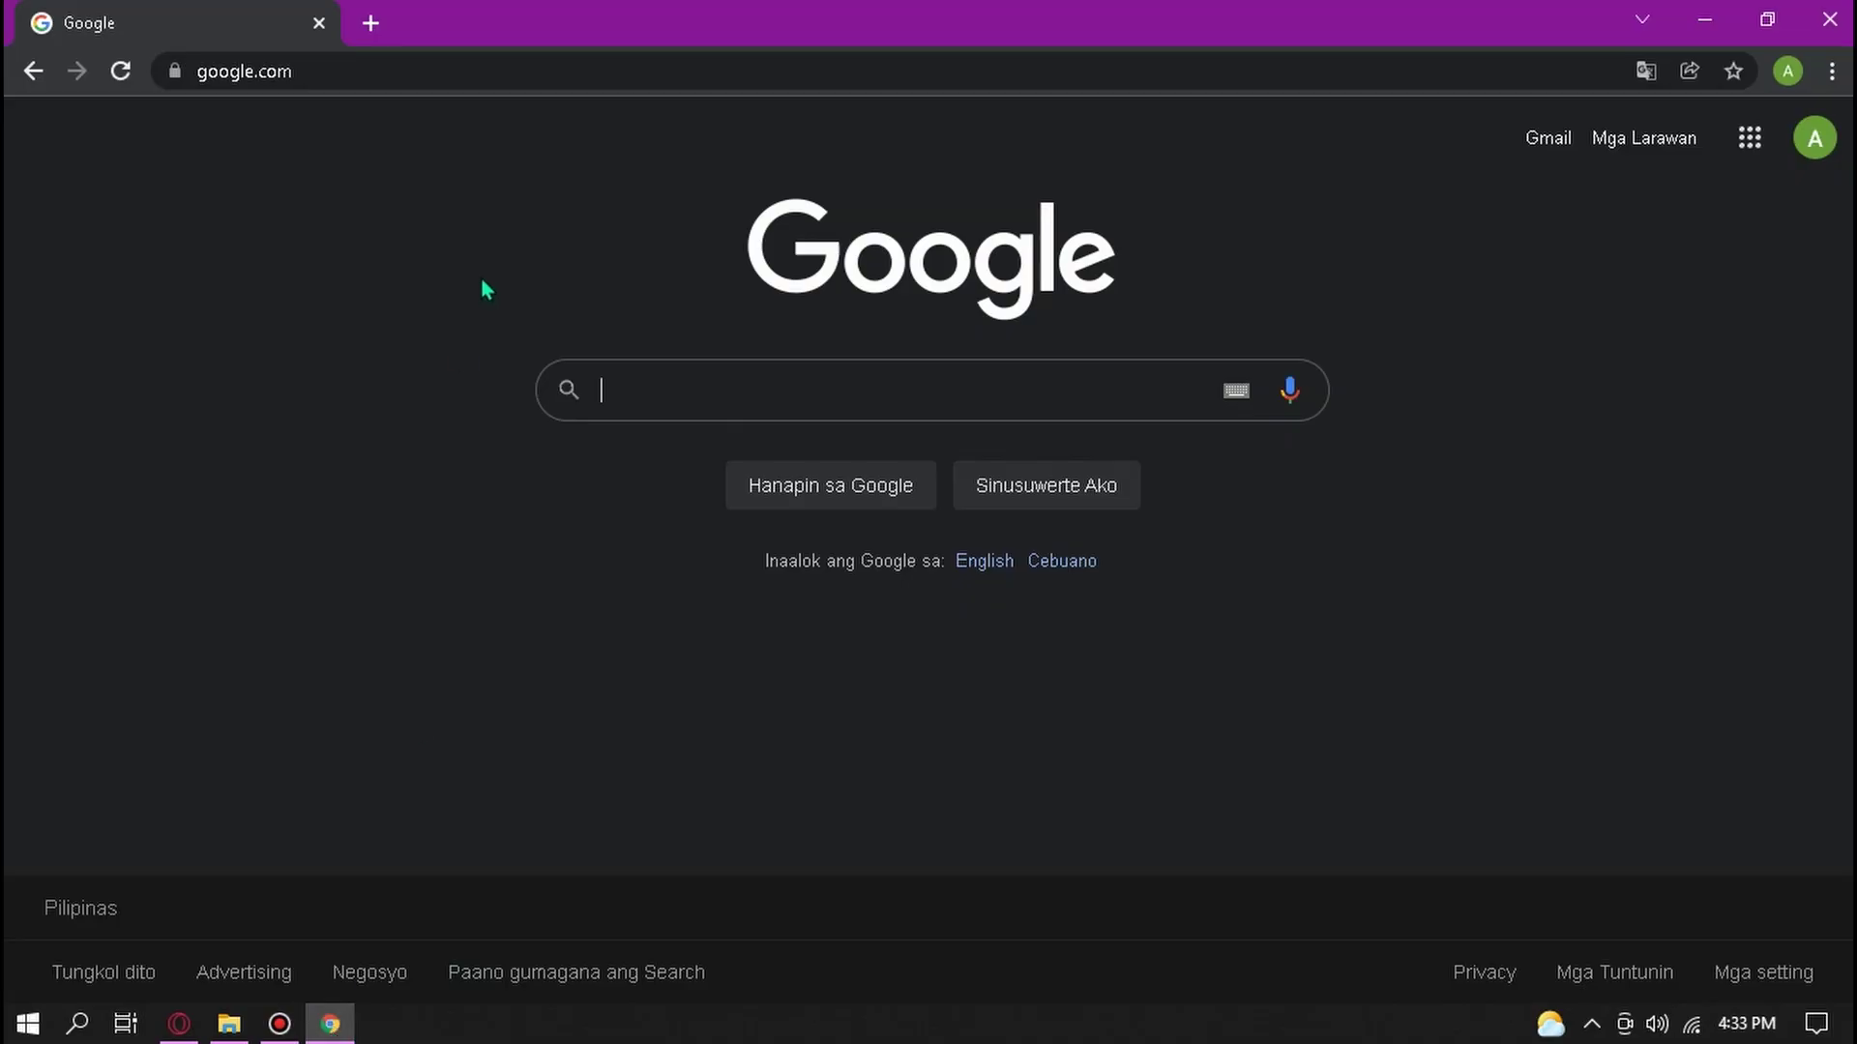
pyautogui.click(312, 70)
pyautogui.press('Return')
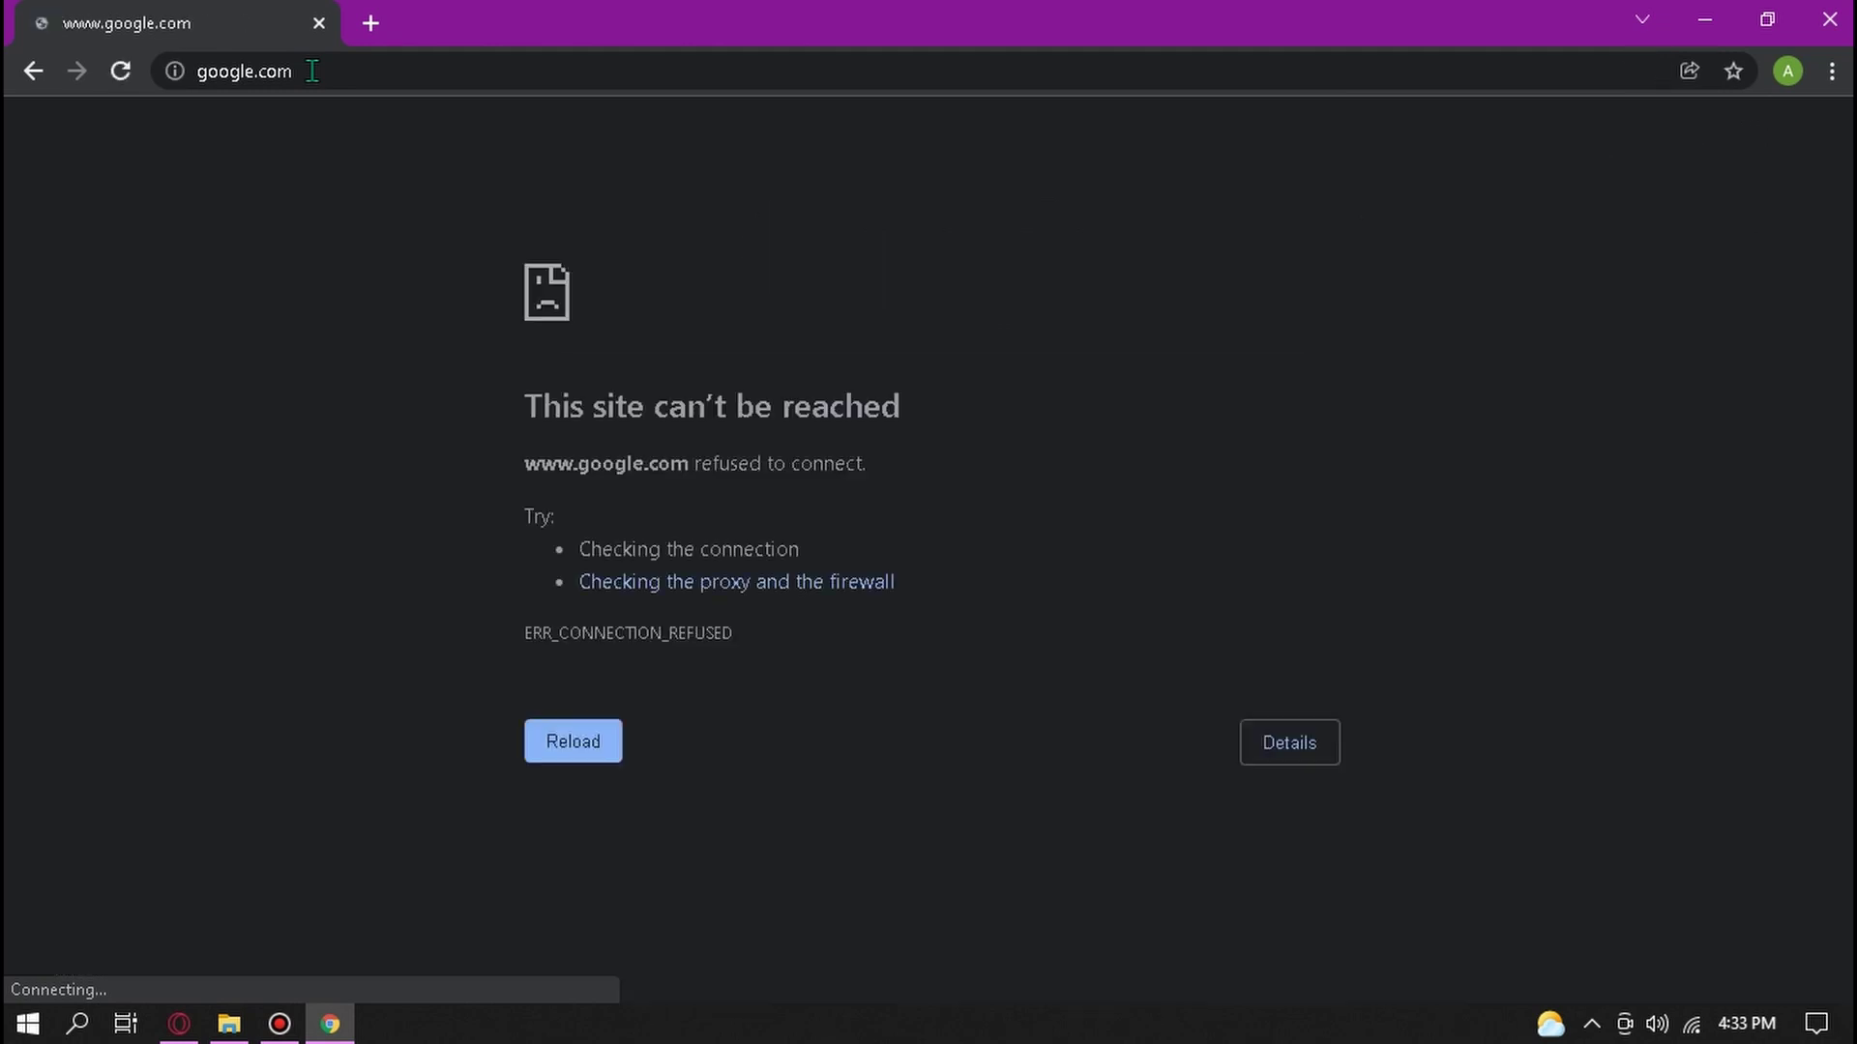
pyautogui.tripleClick(549, 413)
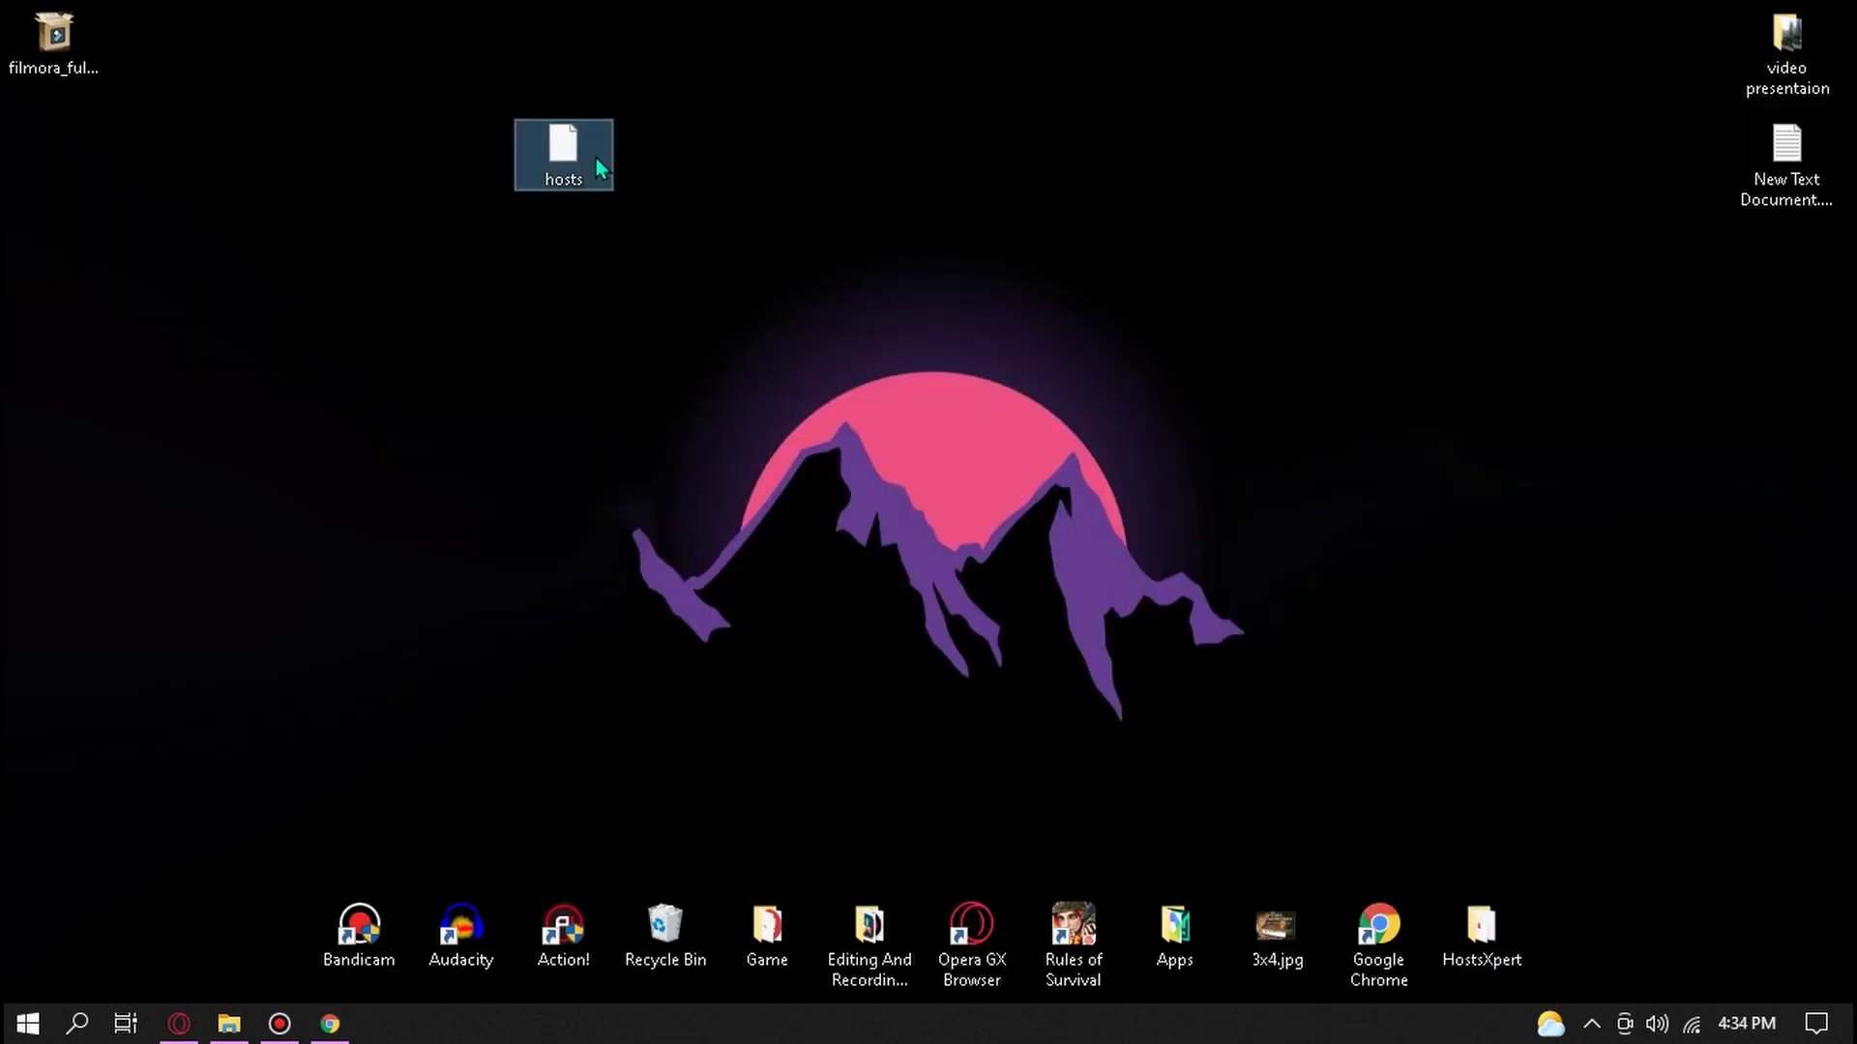
# Step: Open the hosts file on the desktop in Notepad
pyautogui.rightClick(548, 141)
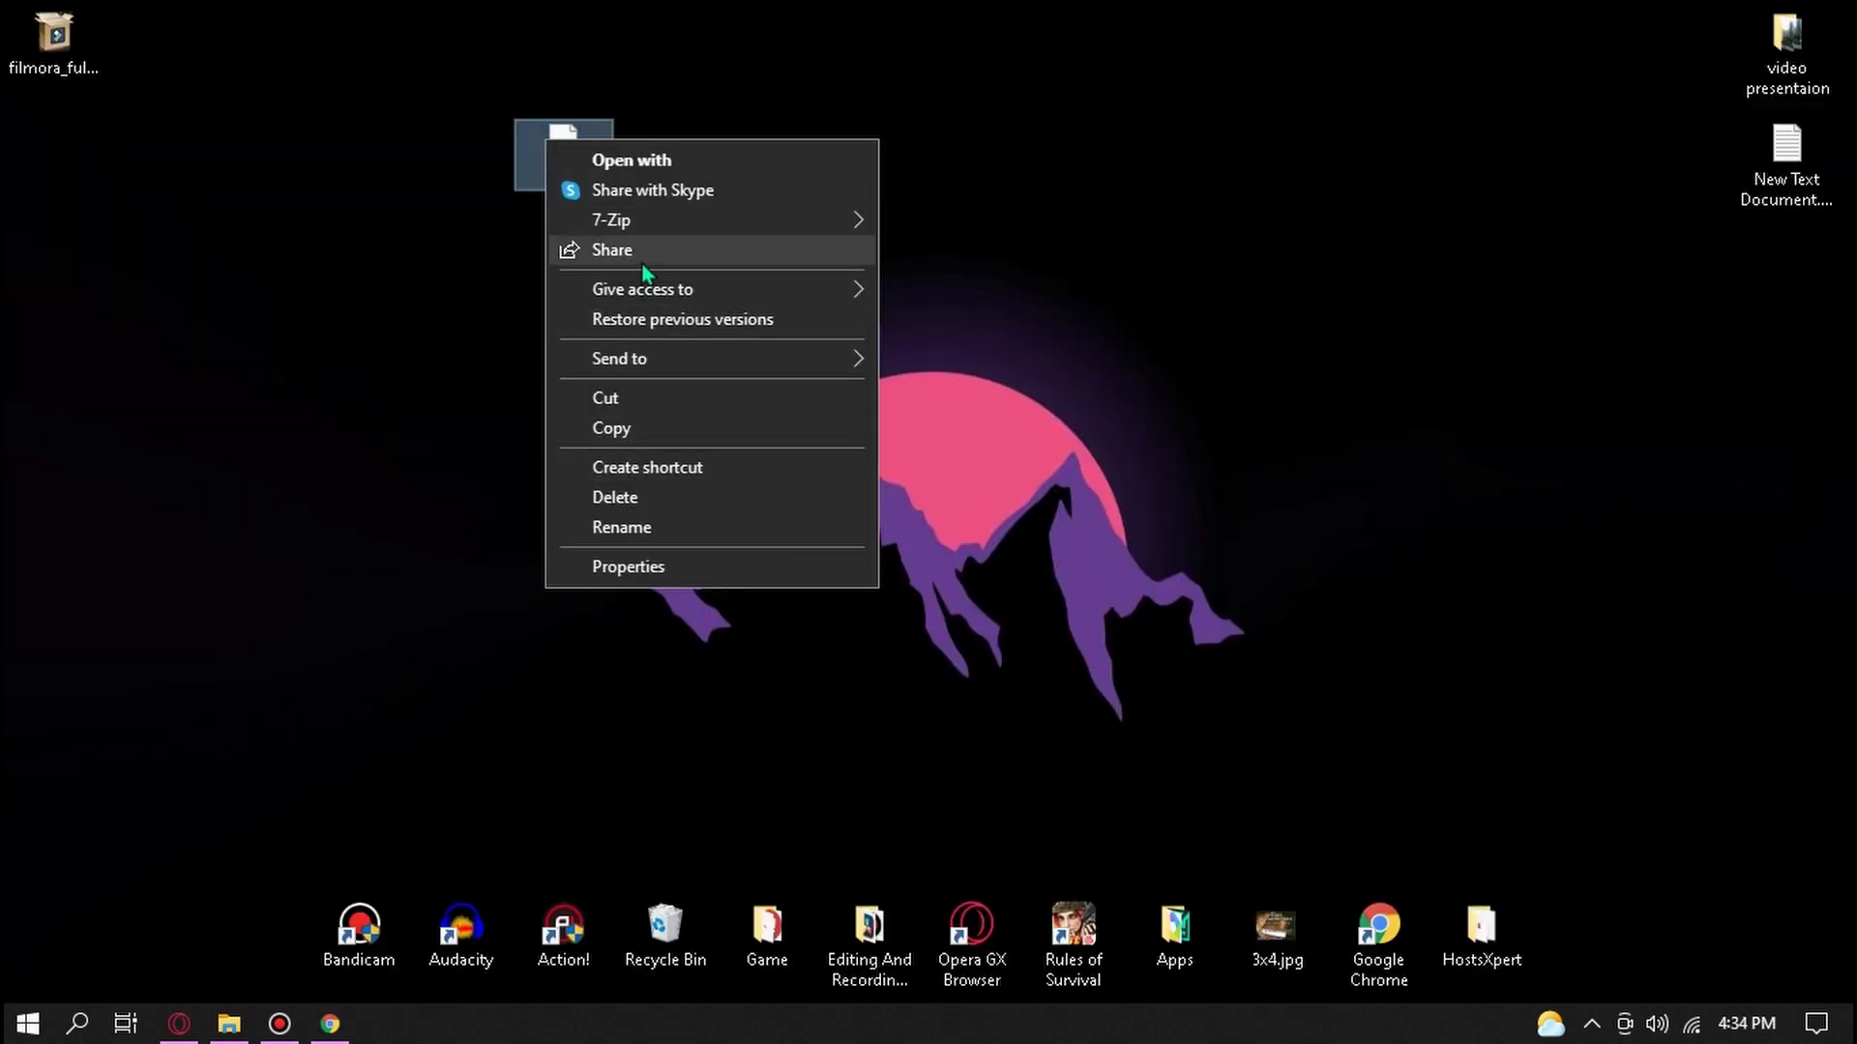
pyautogui.click(651, 165)
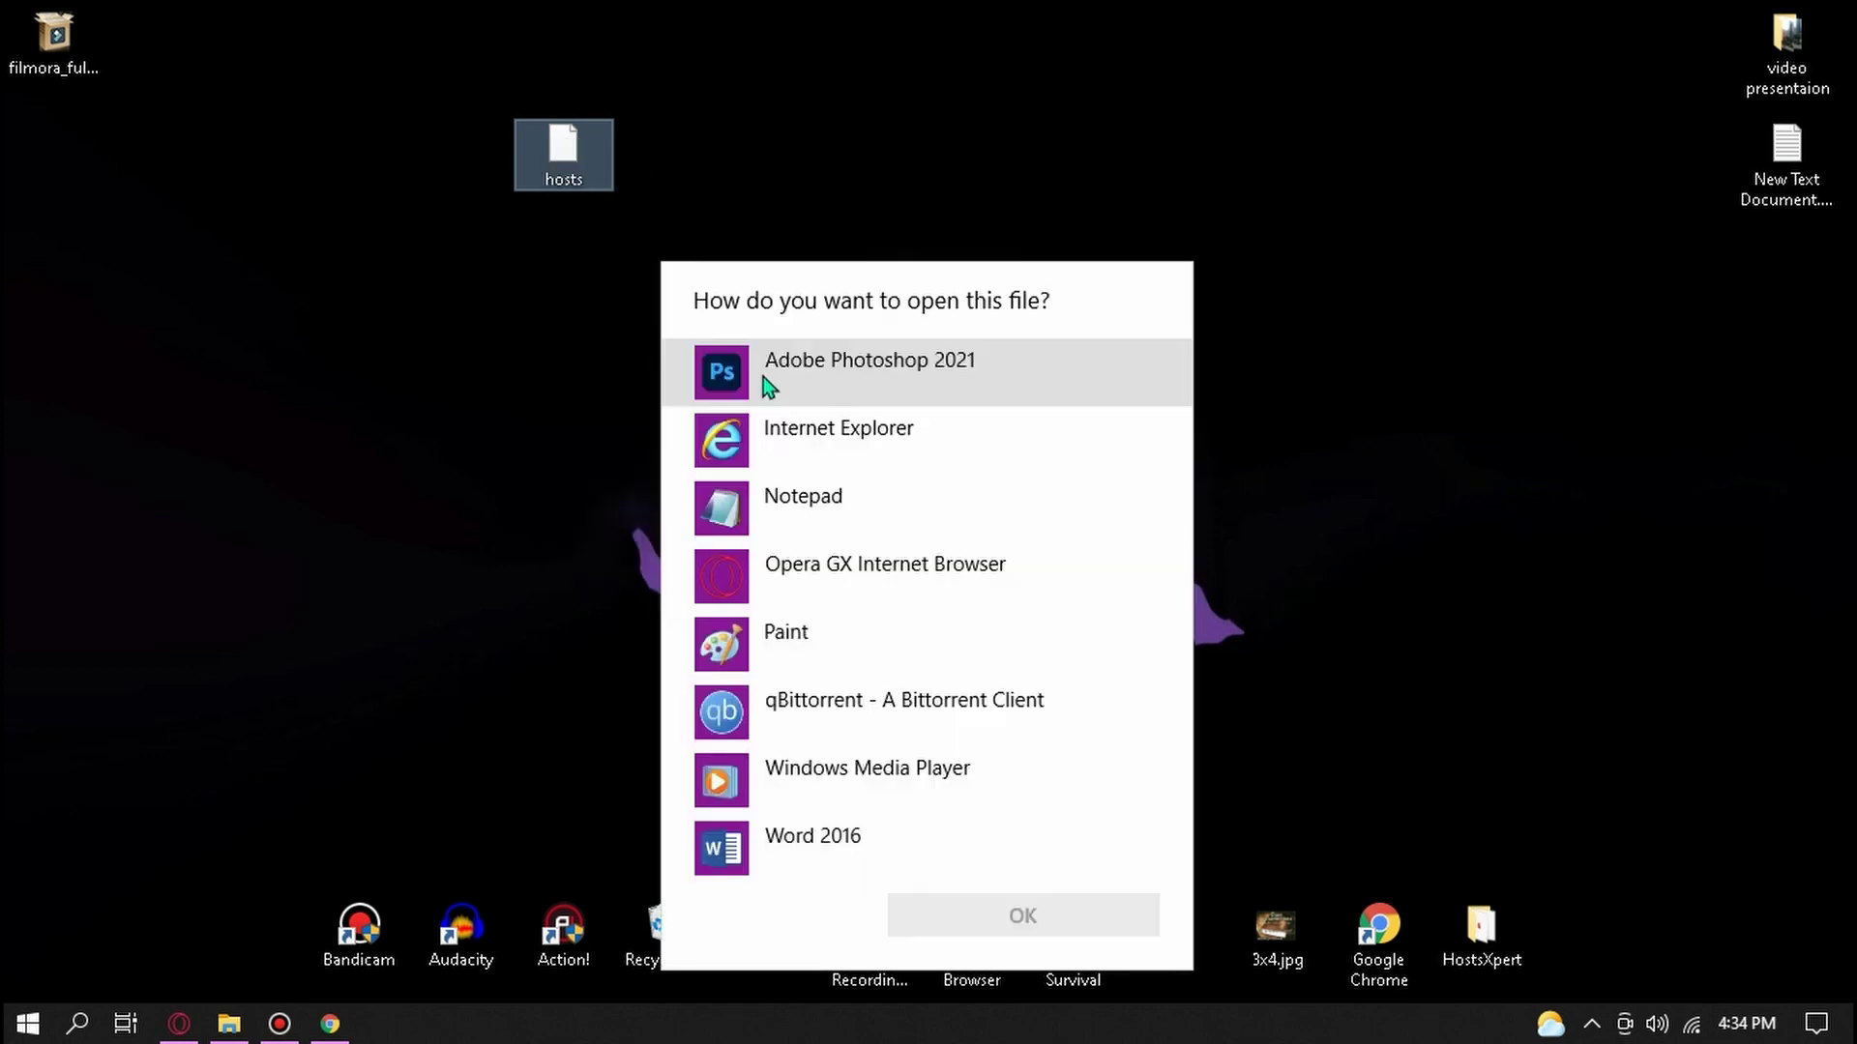
pyautogui.doubleClick(768, 508)
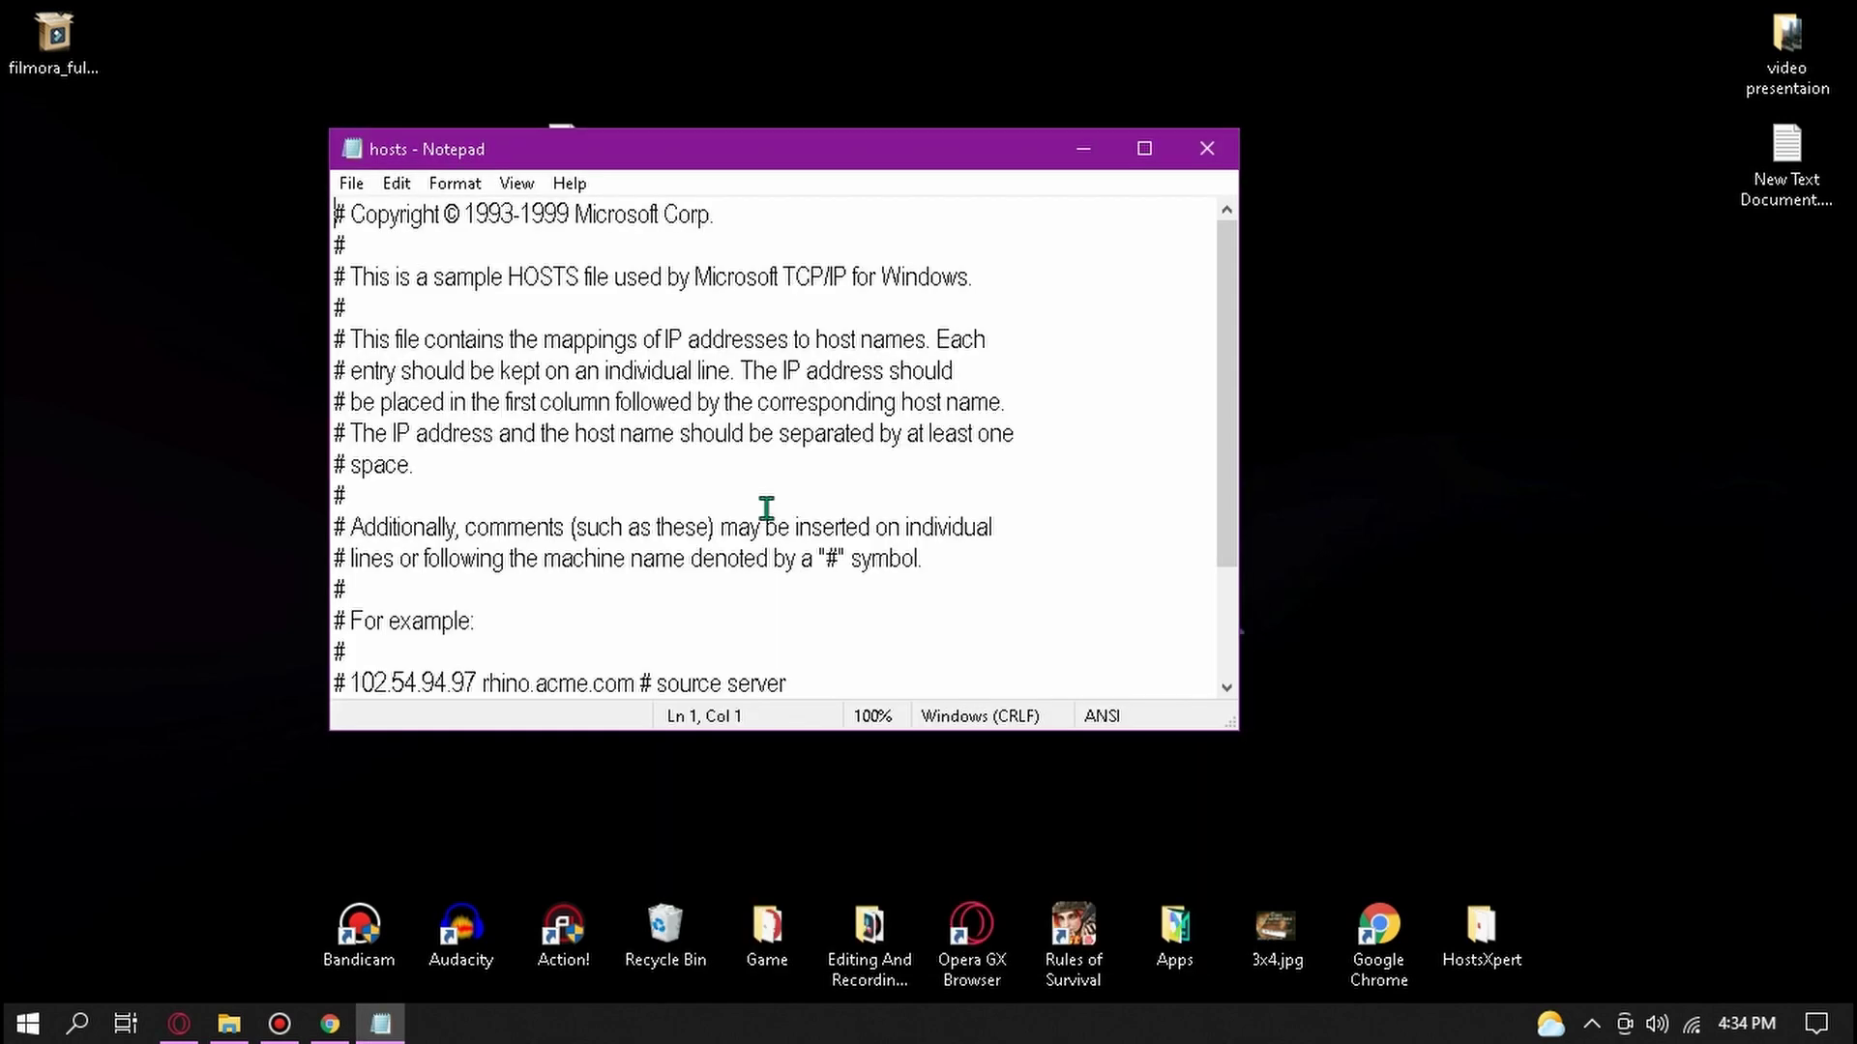
pyautogui.scroll(-2, 764, 517)
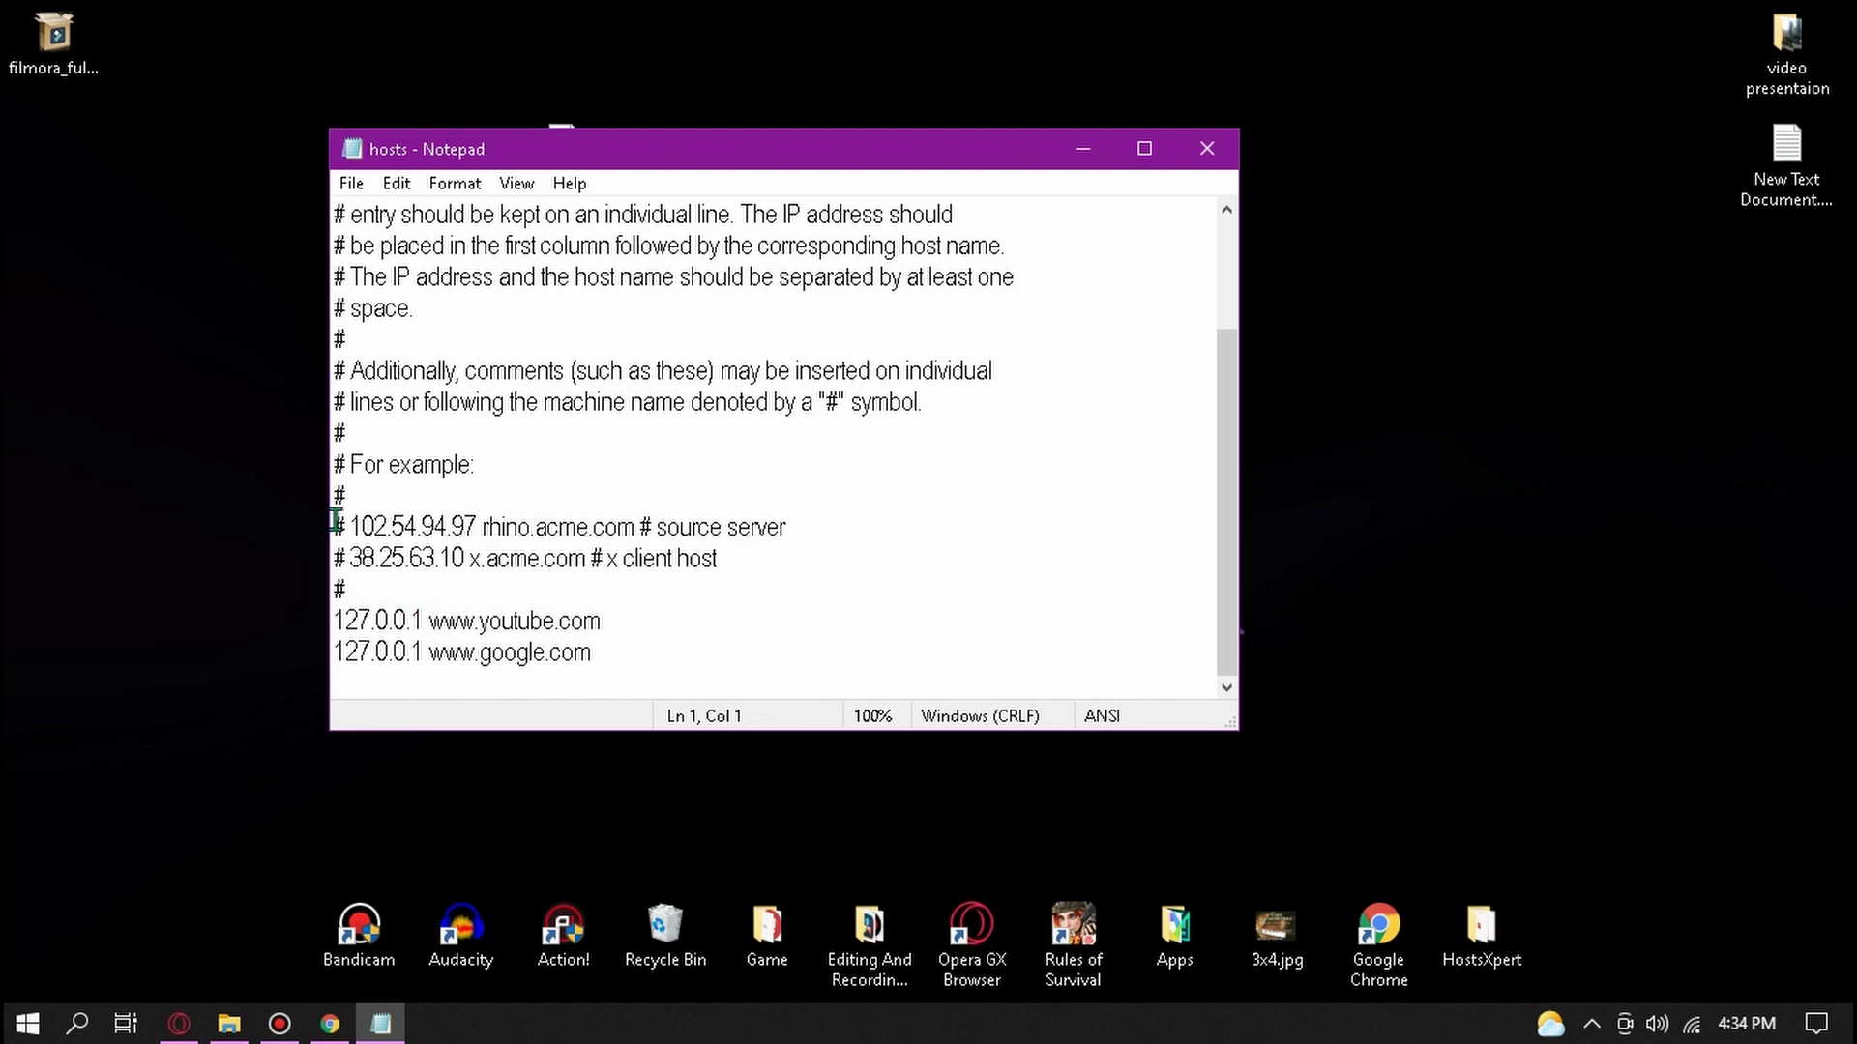
pyautogui.click(338, 620)
pyautogui.write('#')
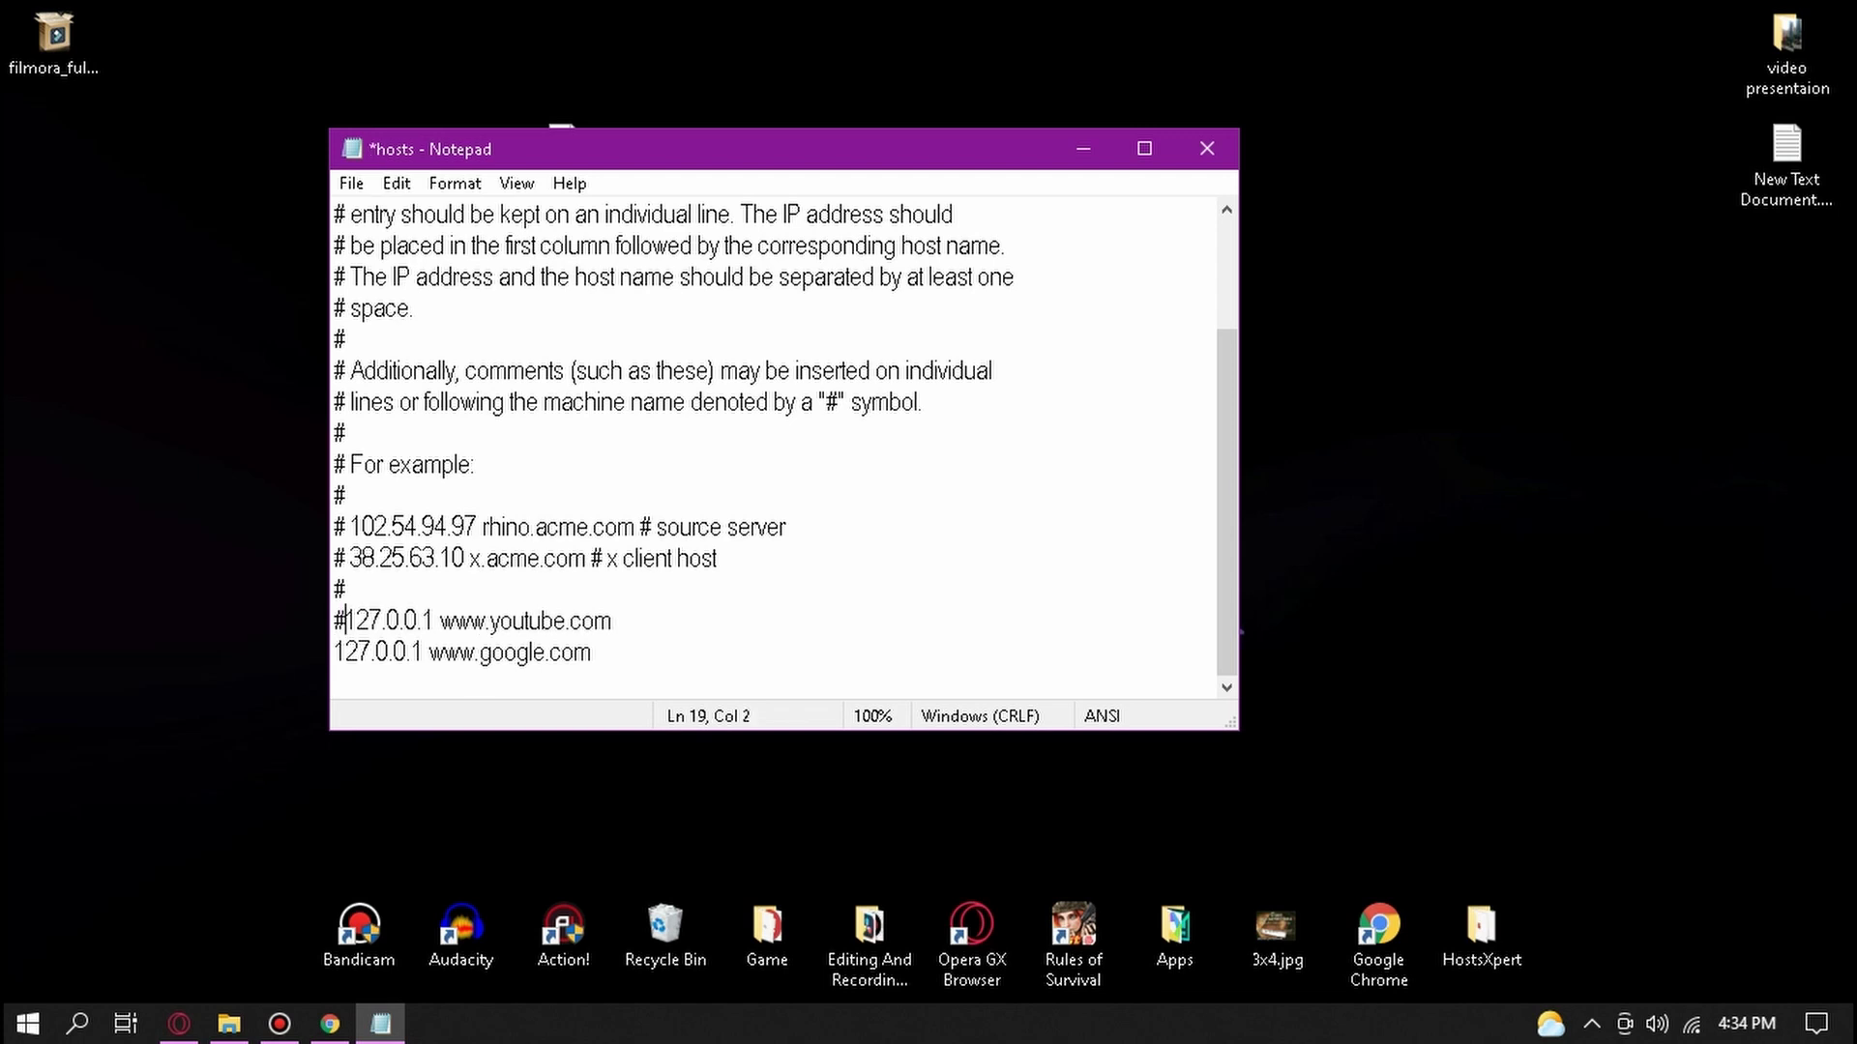
pyautogui.click(340, 652)
pyautogui.write('#')
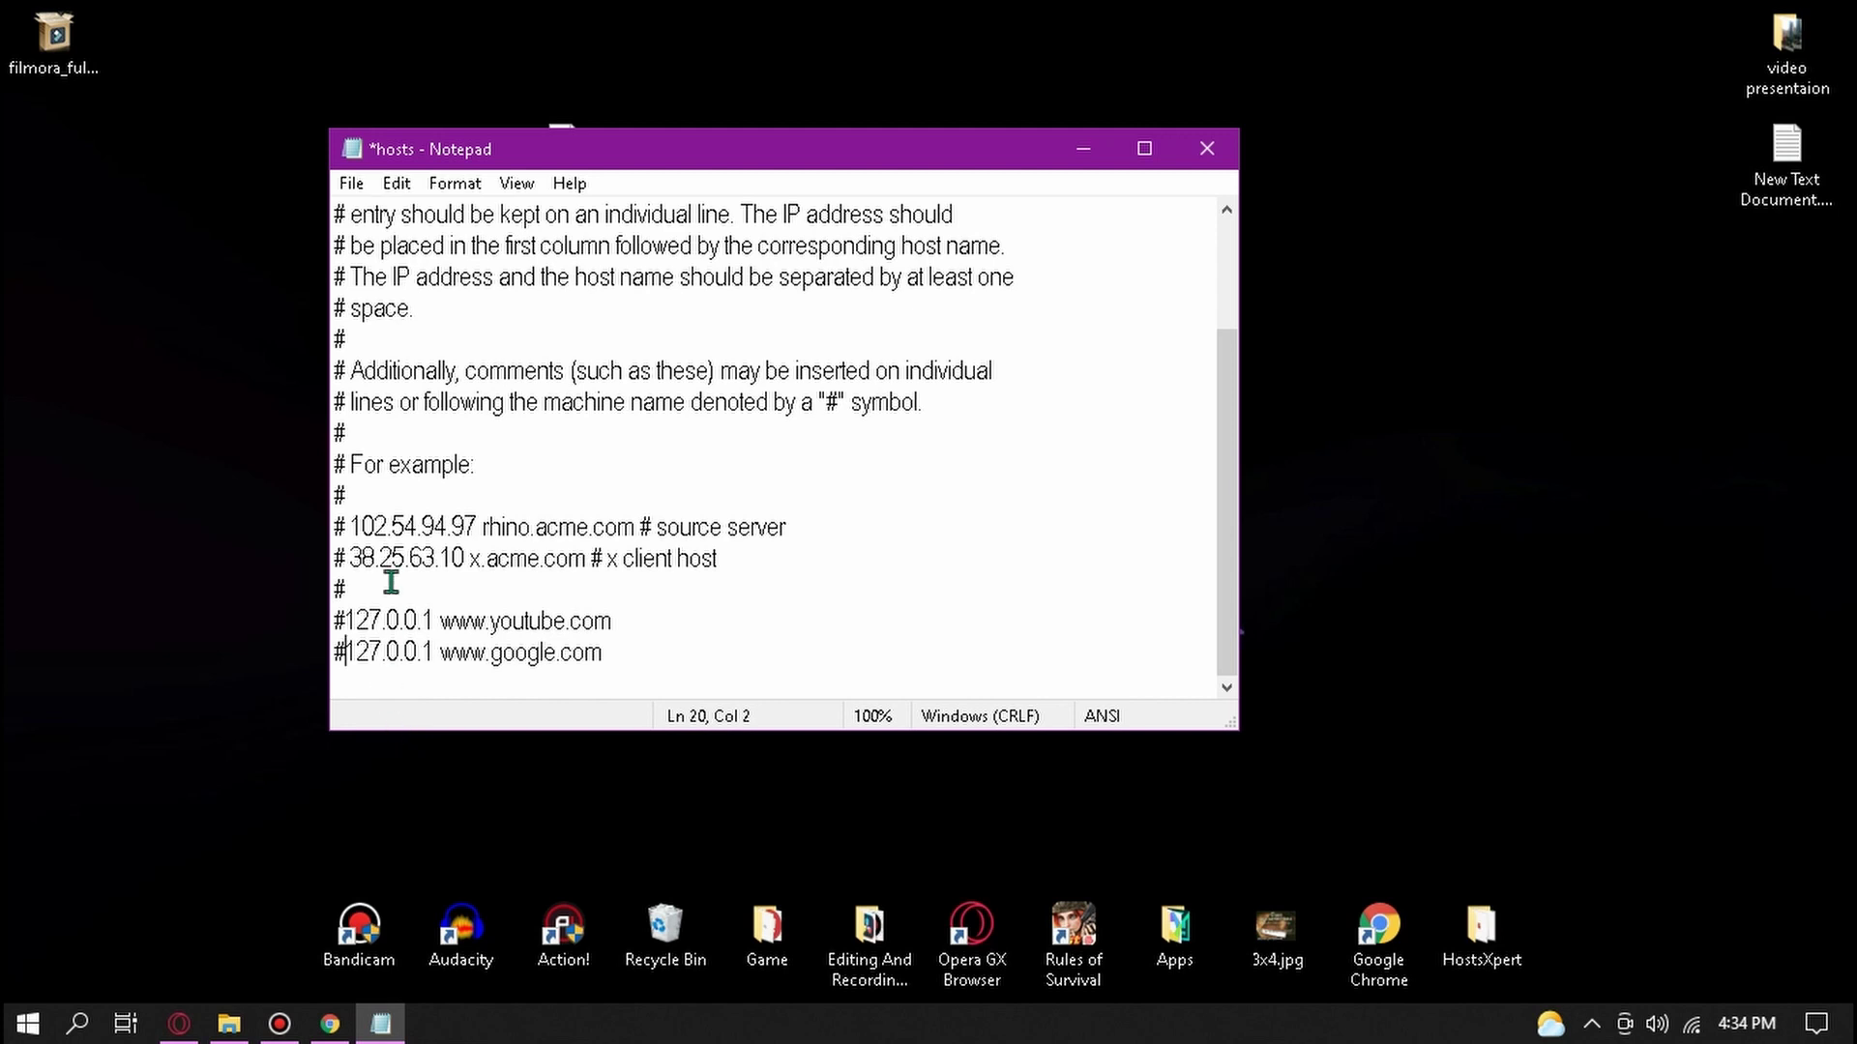
# Step: Save the hosts file with both block entries commented out and close Notepad
pyautogui.click(350, 184)
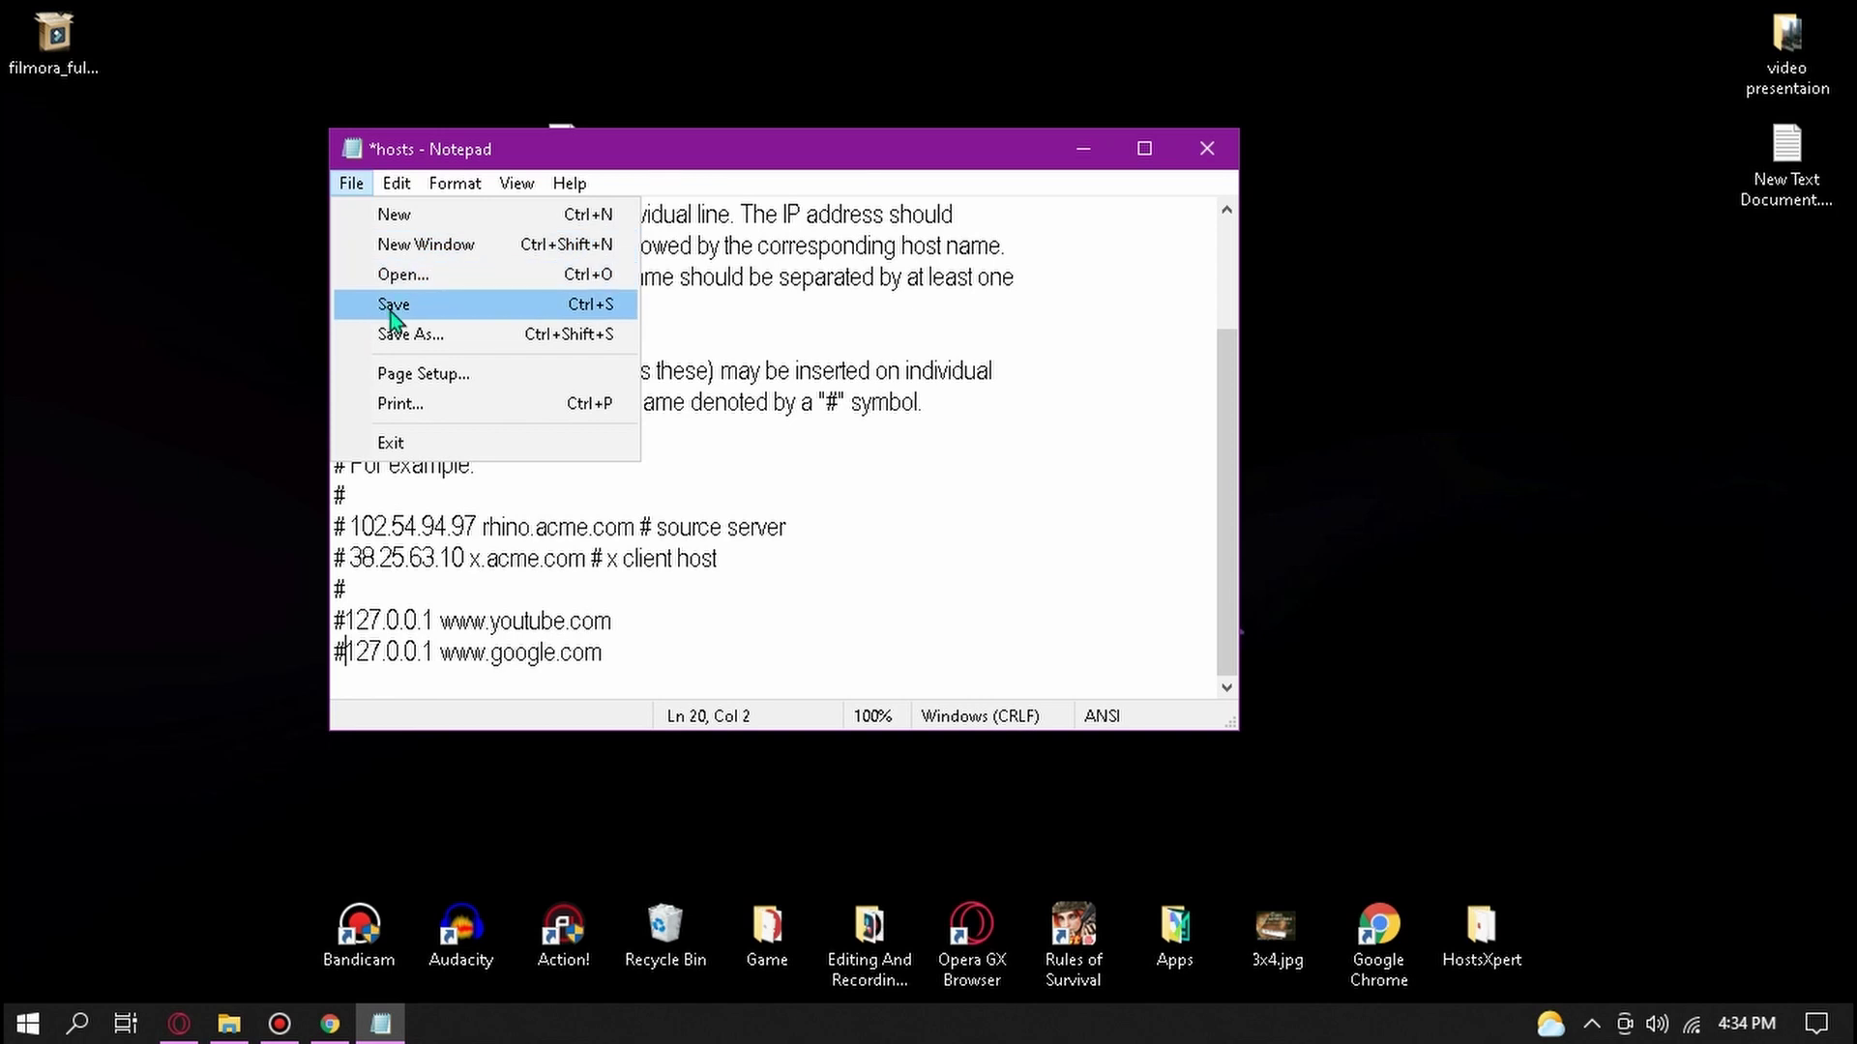
pyautogui.click(392, 306)
pyautogui.click(1205, 148)
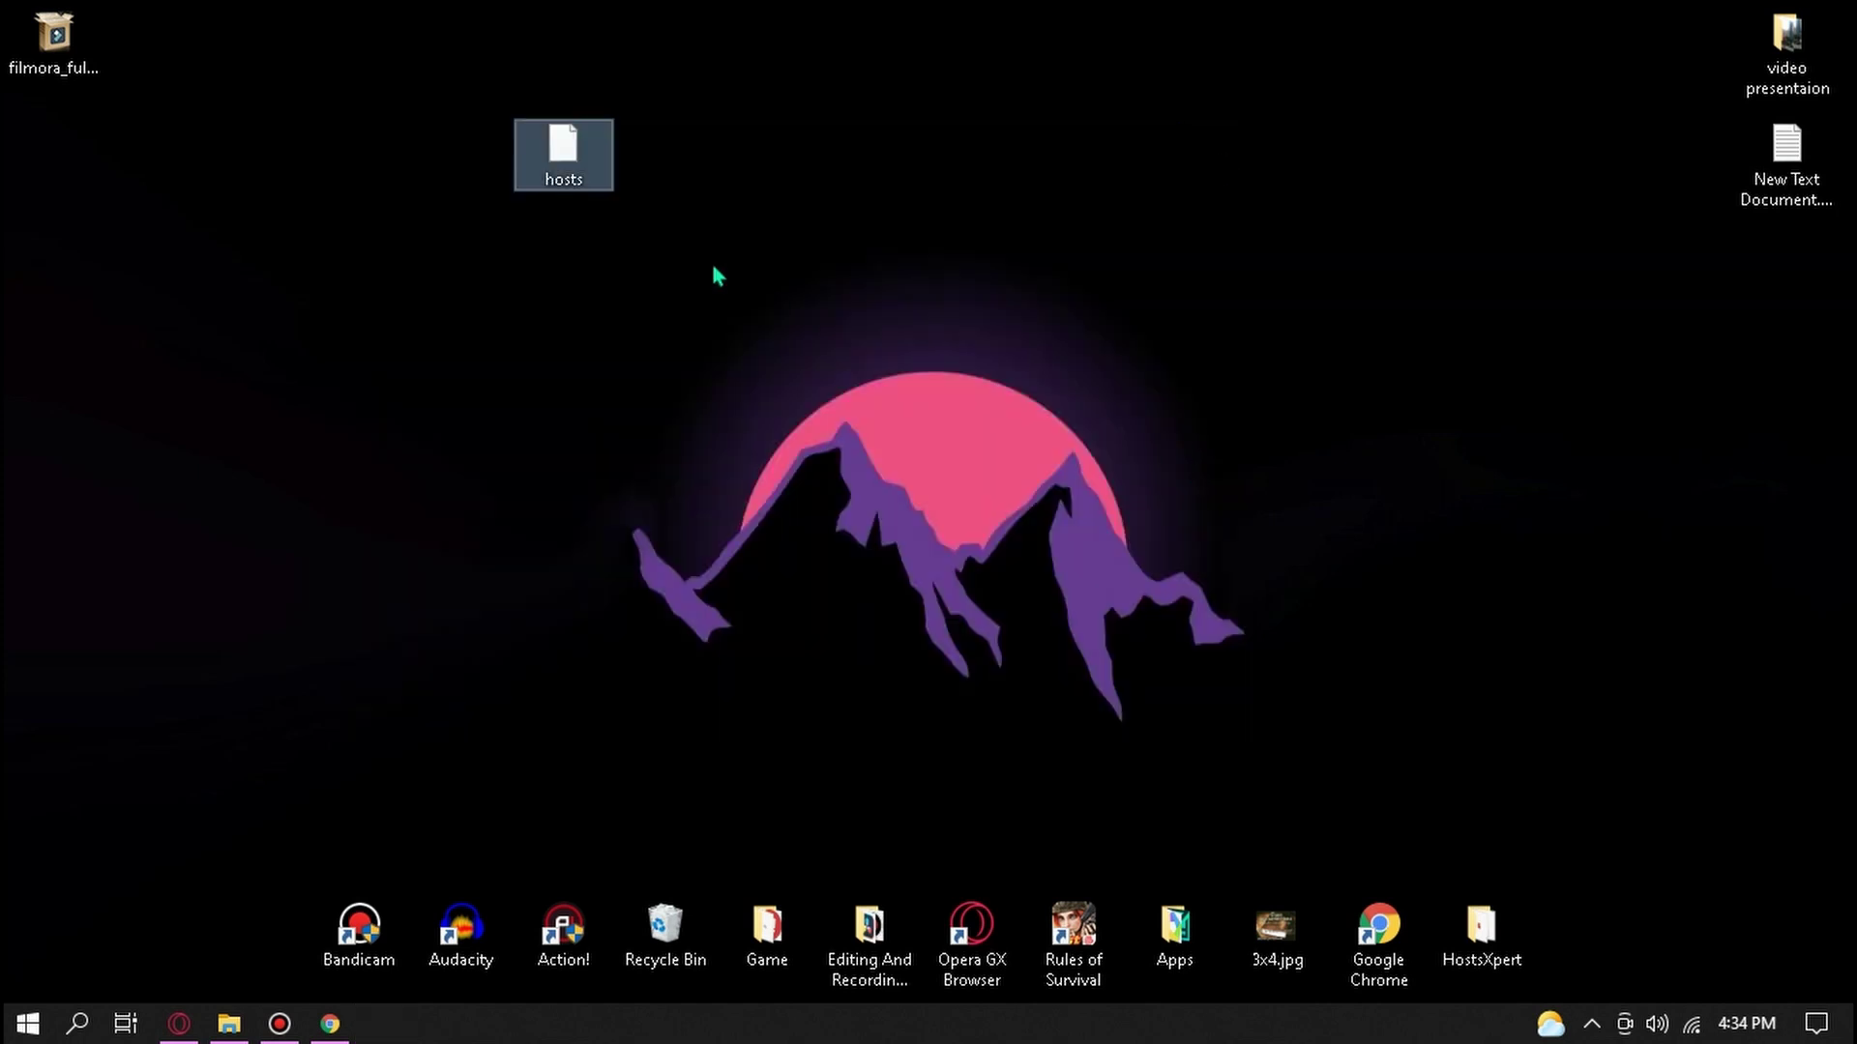
# Step: Copy the edited hosts file from the desktop into the etc folder, replacing the hosts file already there
pyautogui.rightClick(545, 128)
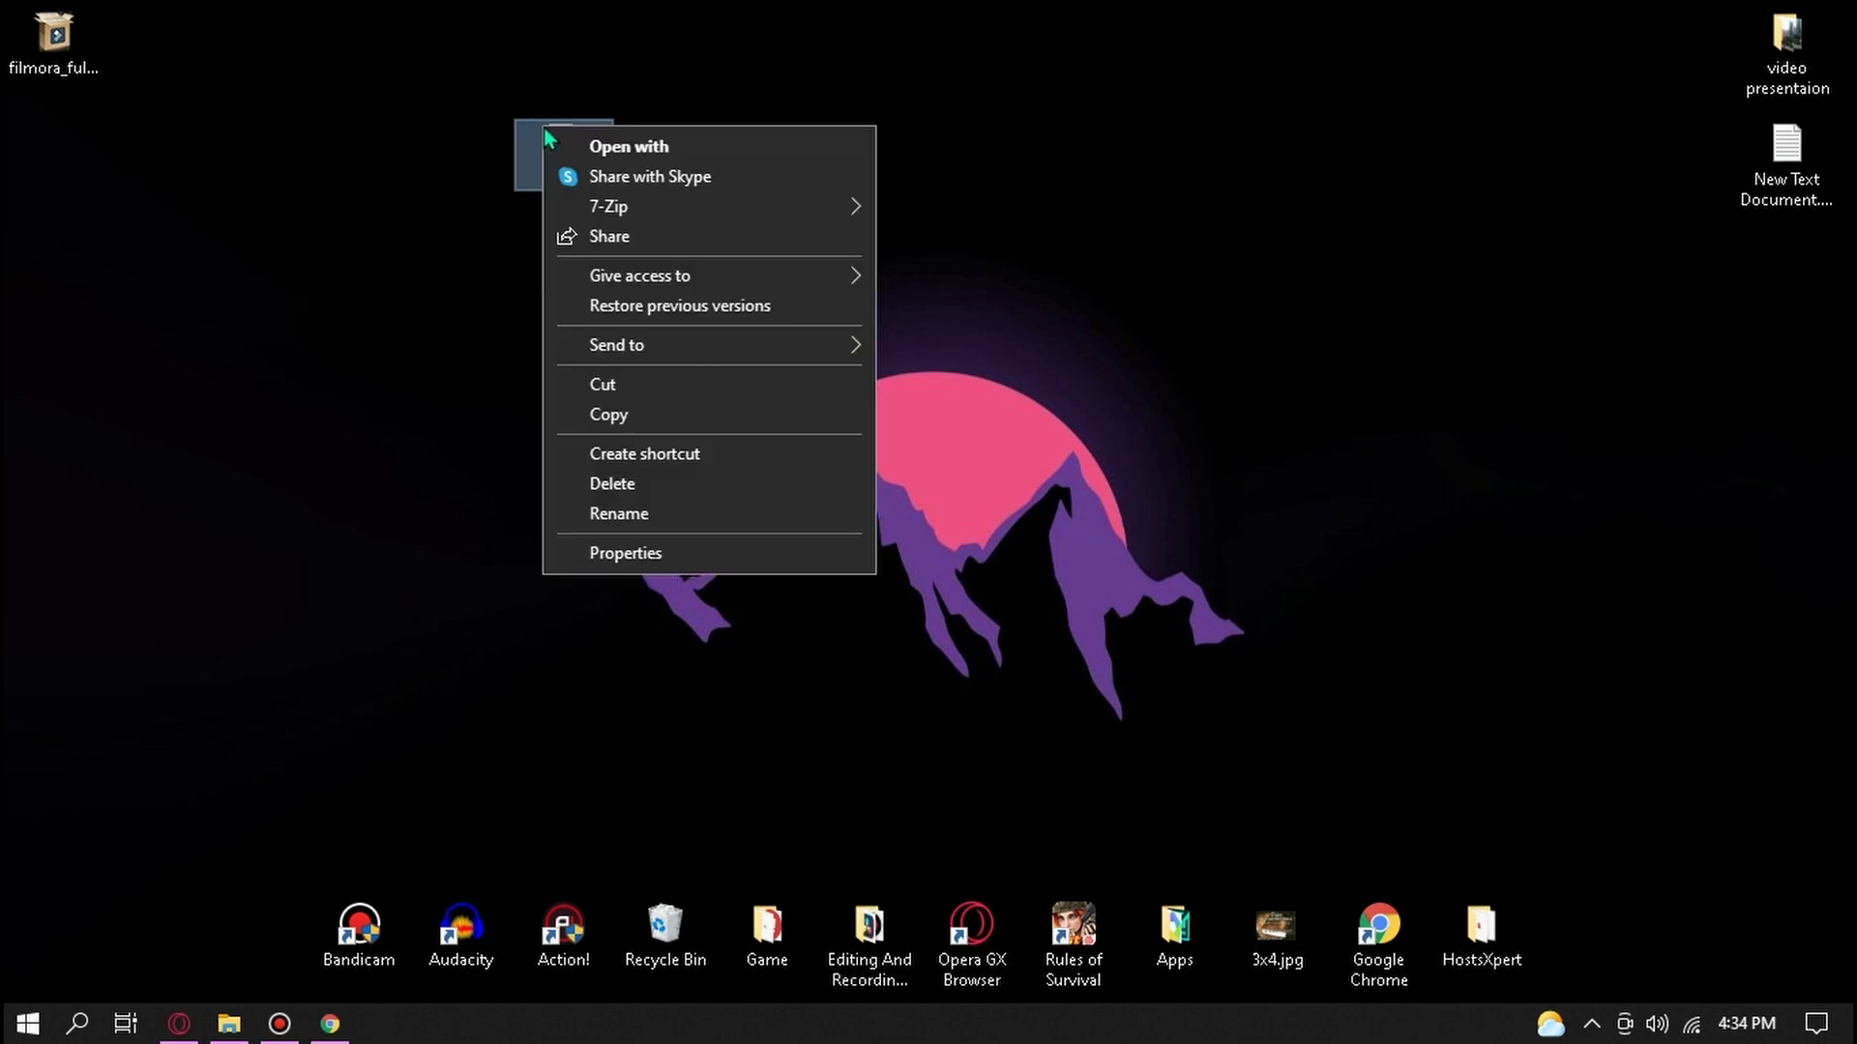
pyautogui.click(602, 414)
pyautogui.click(329, 1023)
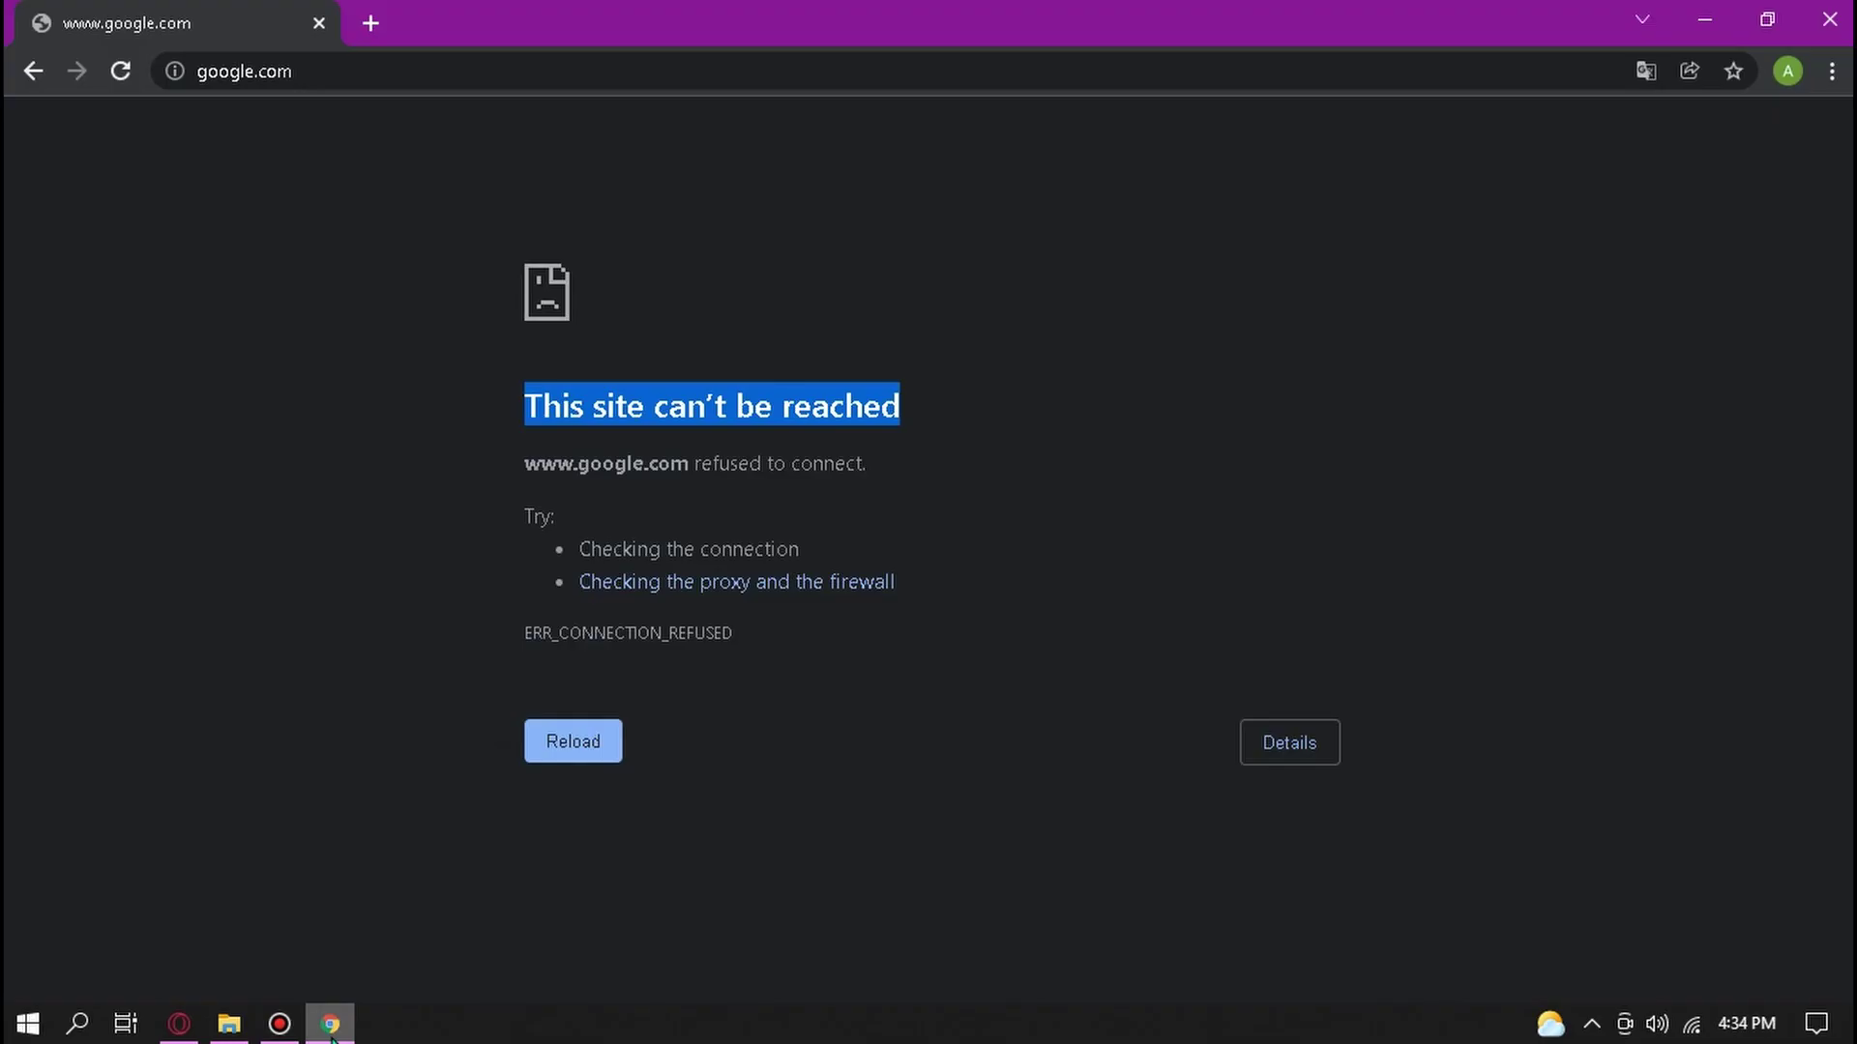
pyautogui.click(229, 1023)
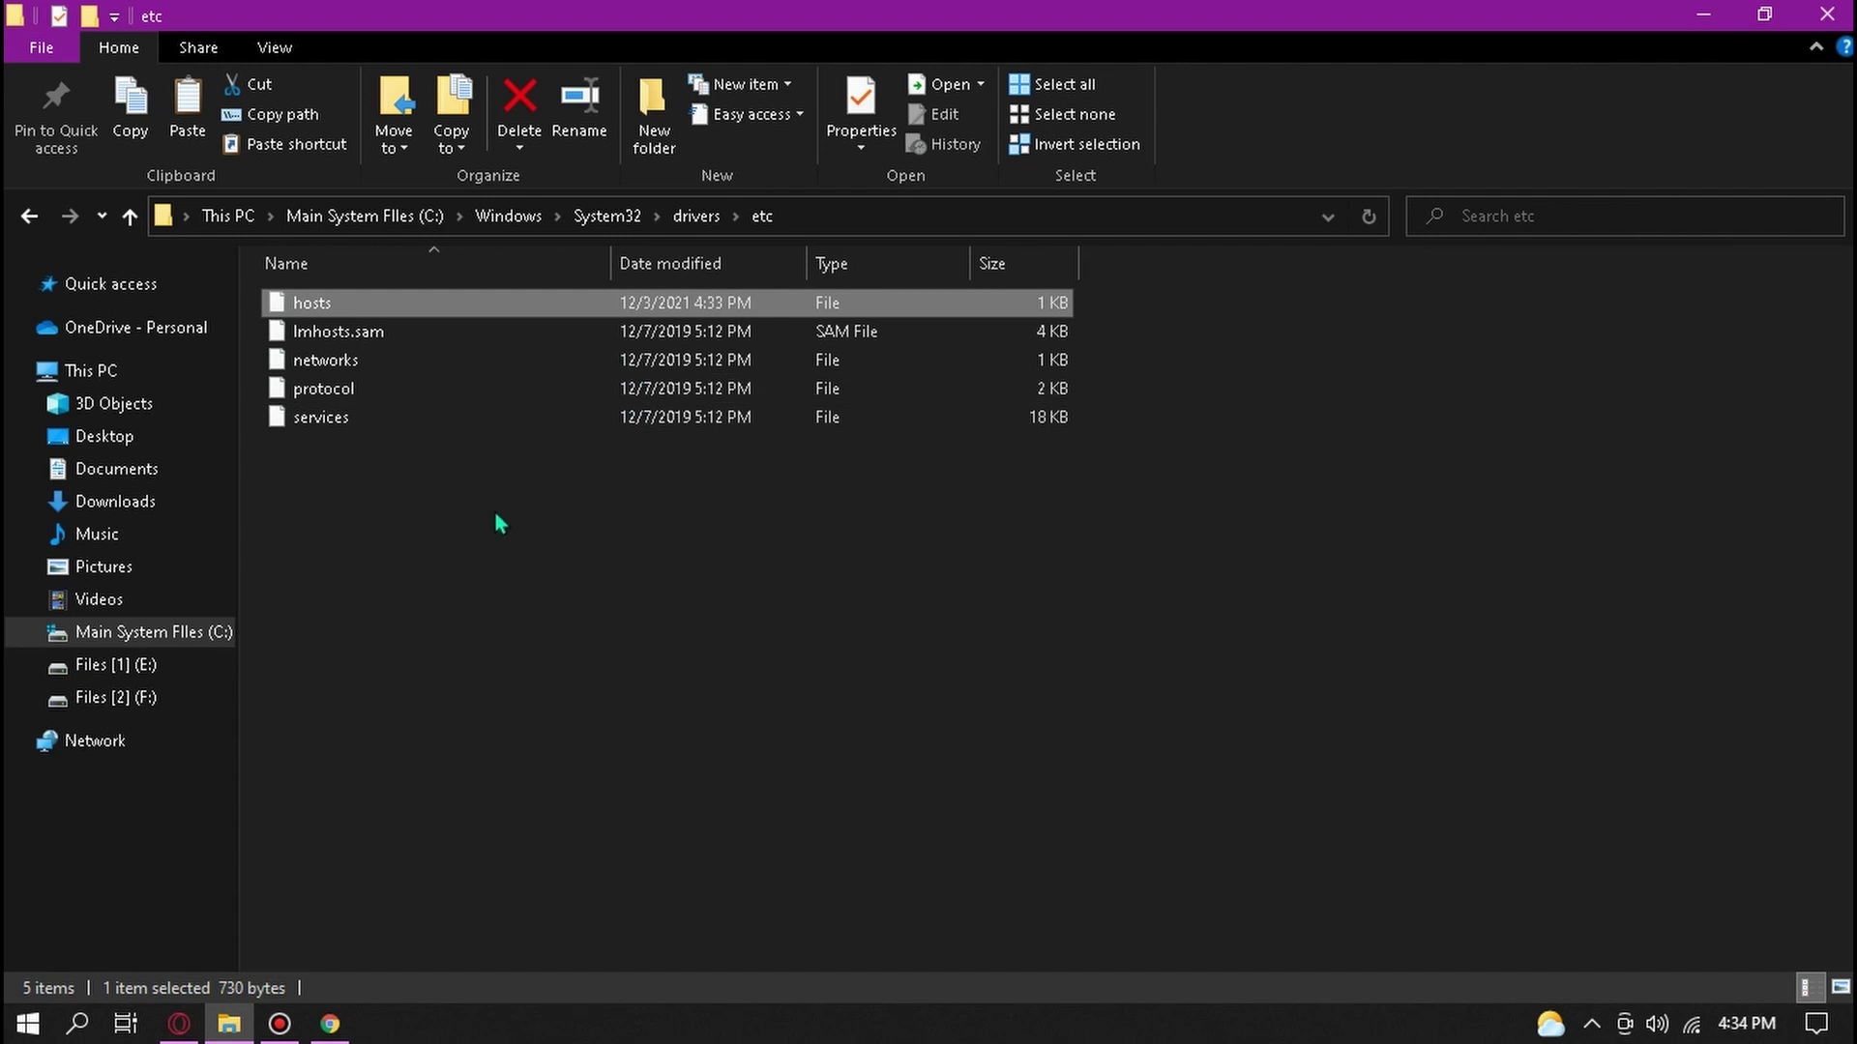
pyautogui.rightClick(701, 667)
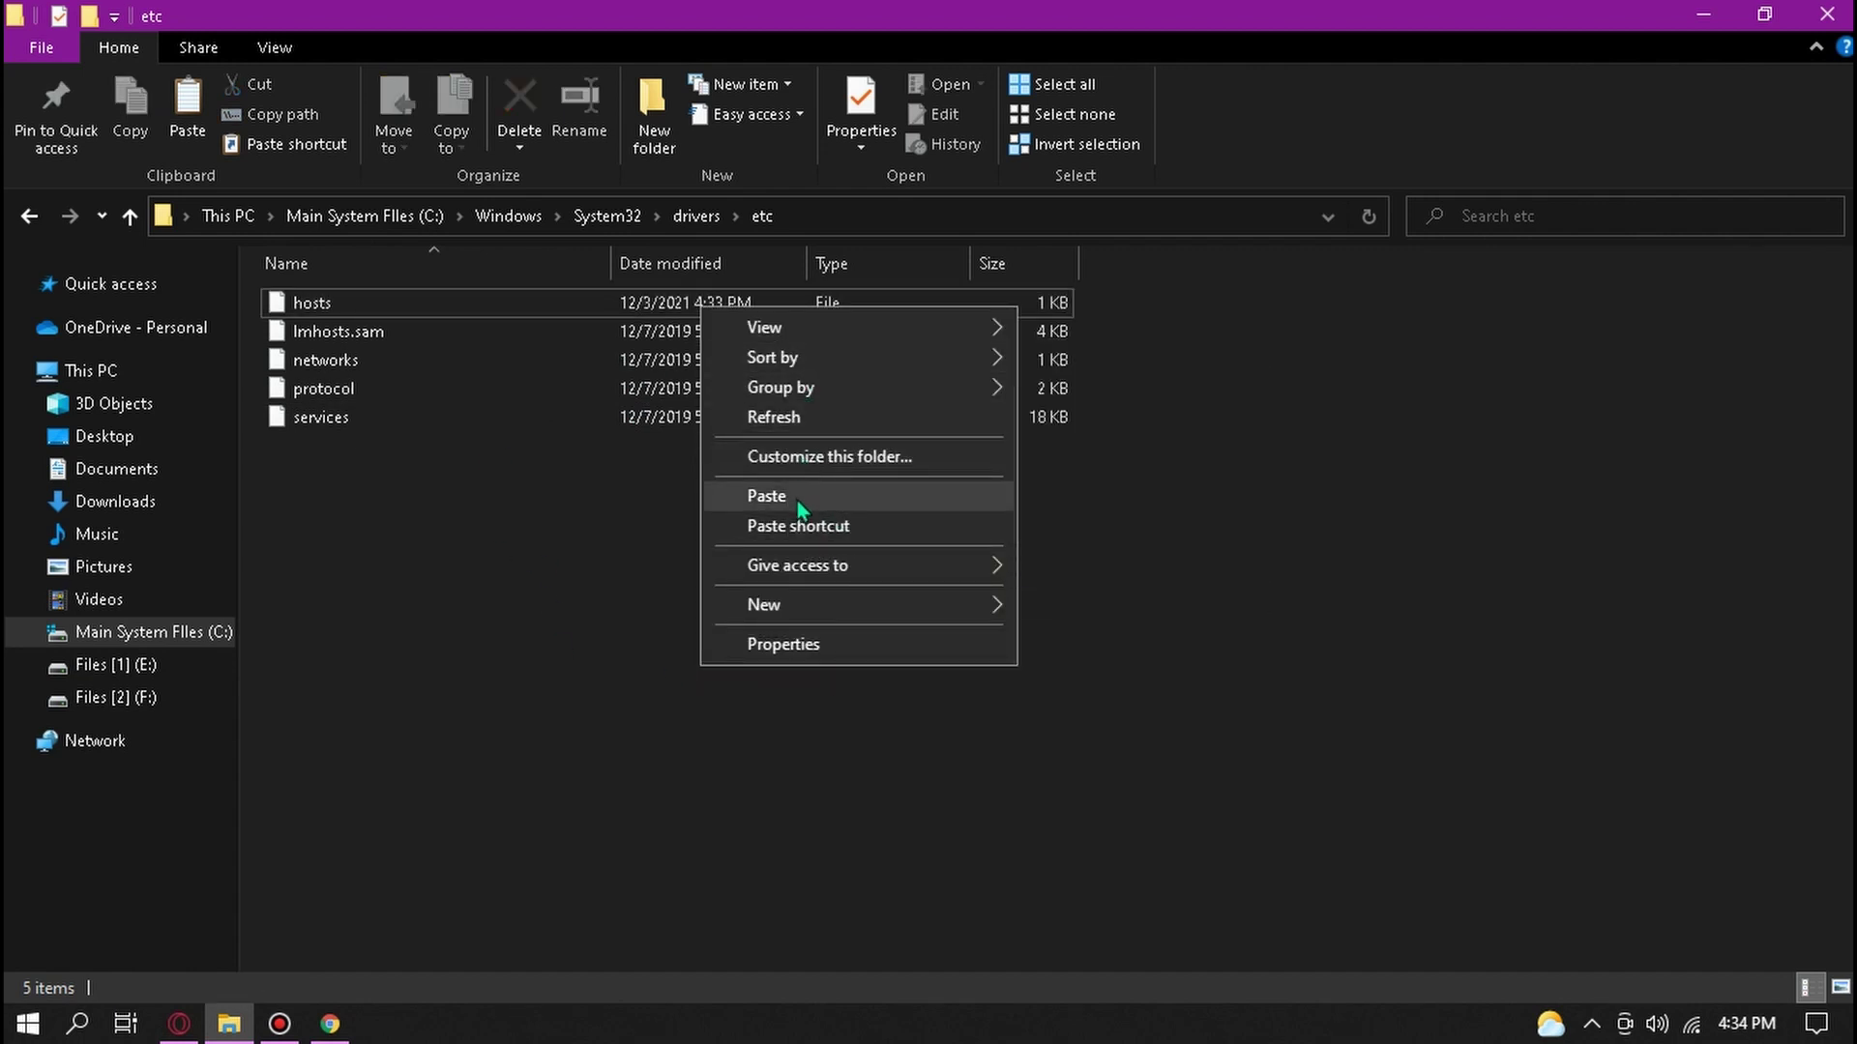
pyautogui.click(795, 498)
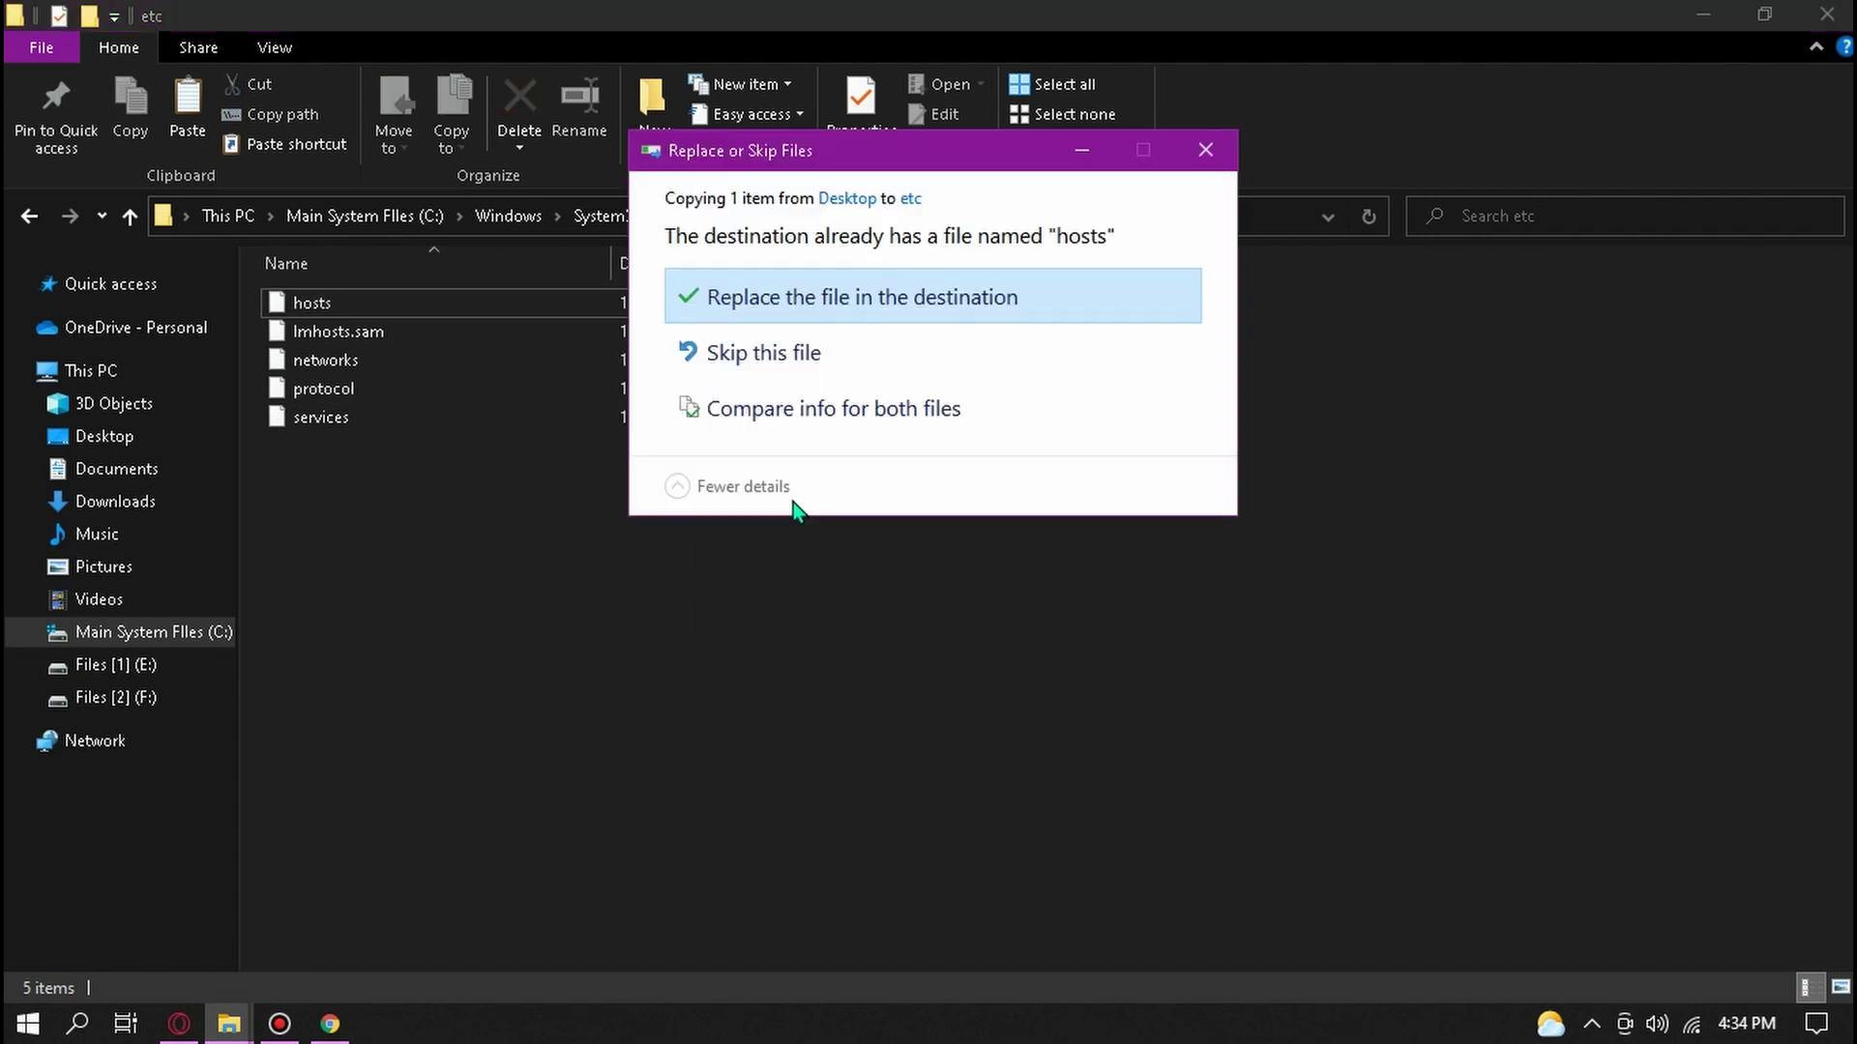
pyautogui.click(911, 298)
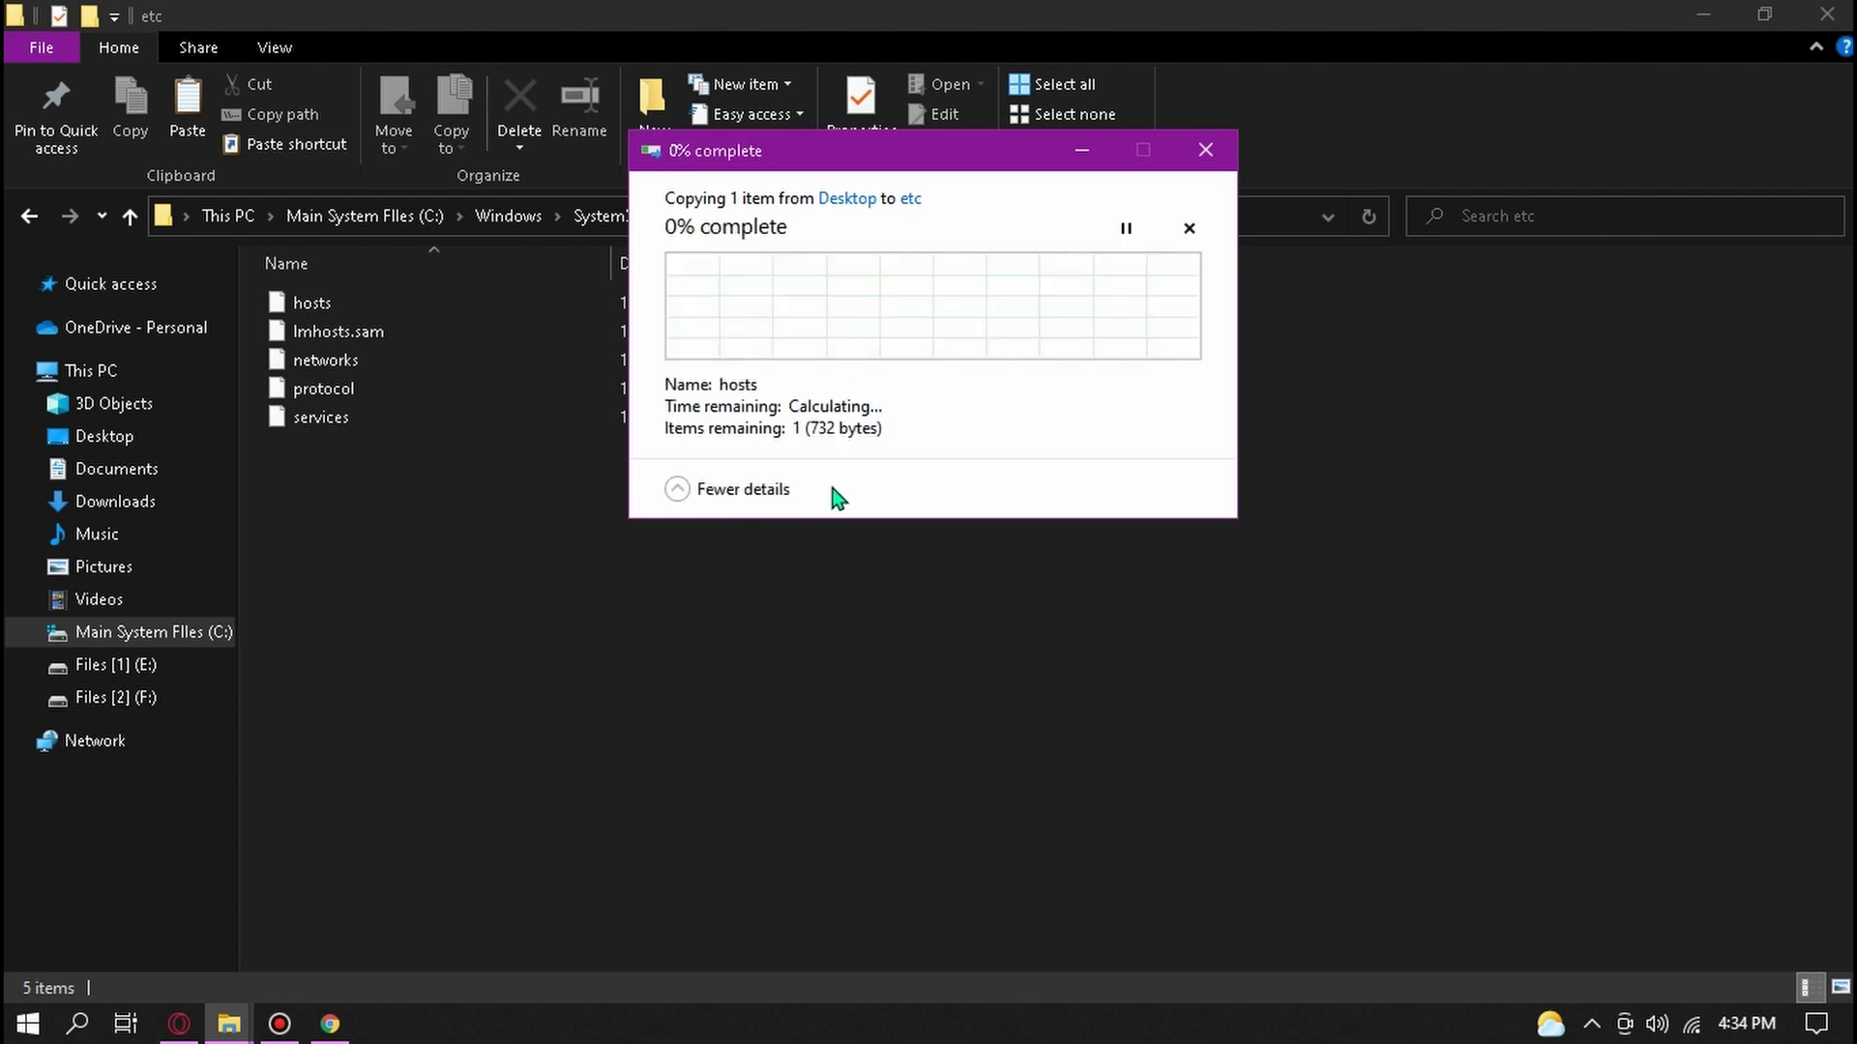
pyautogui.click(860, 335)
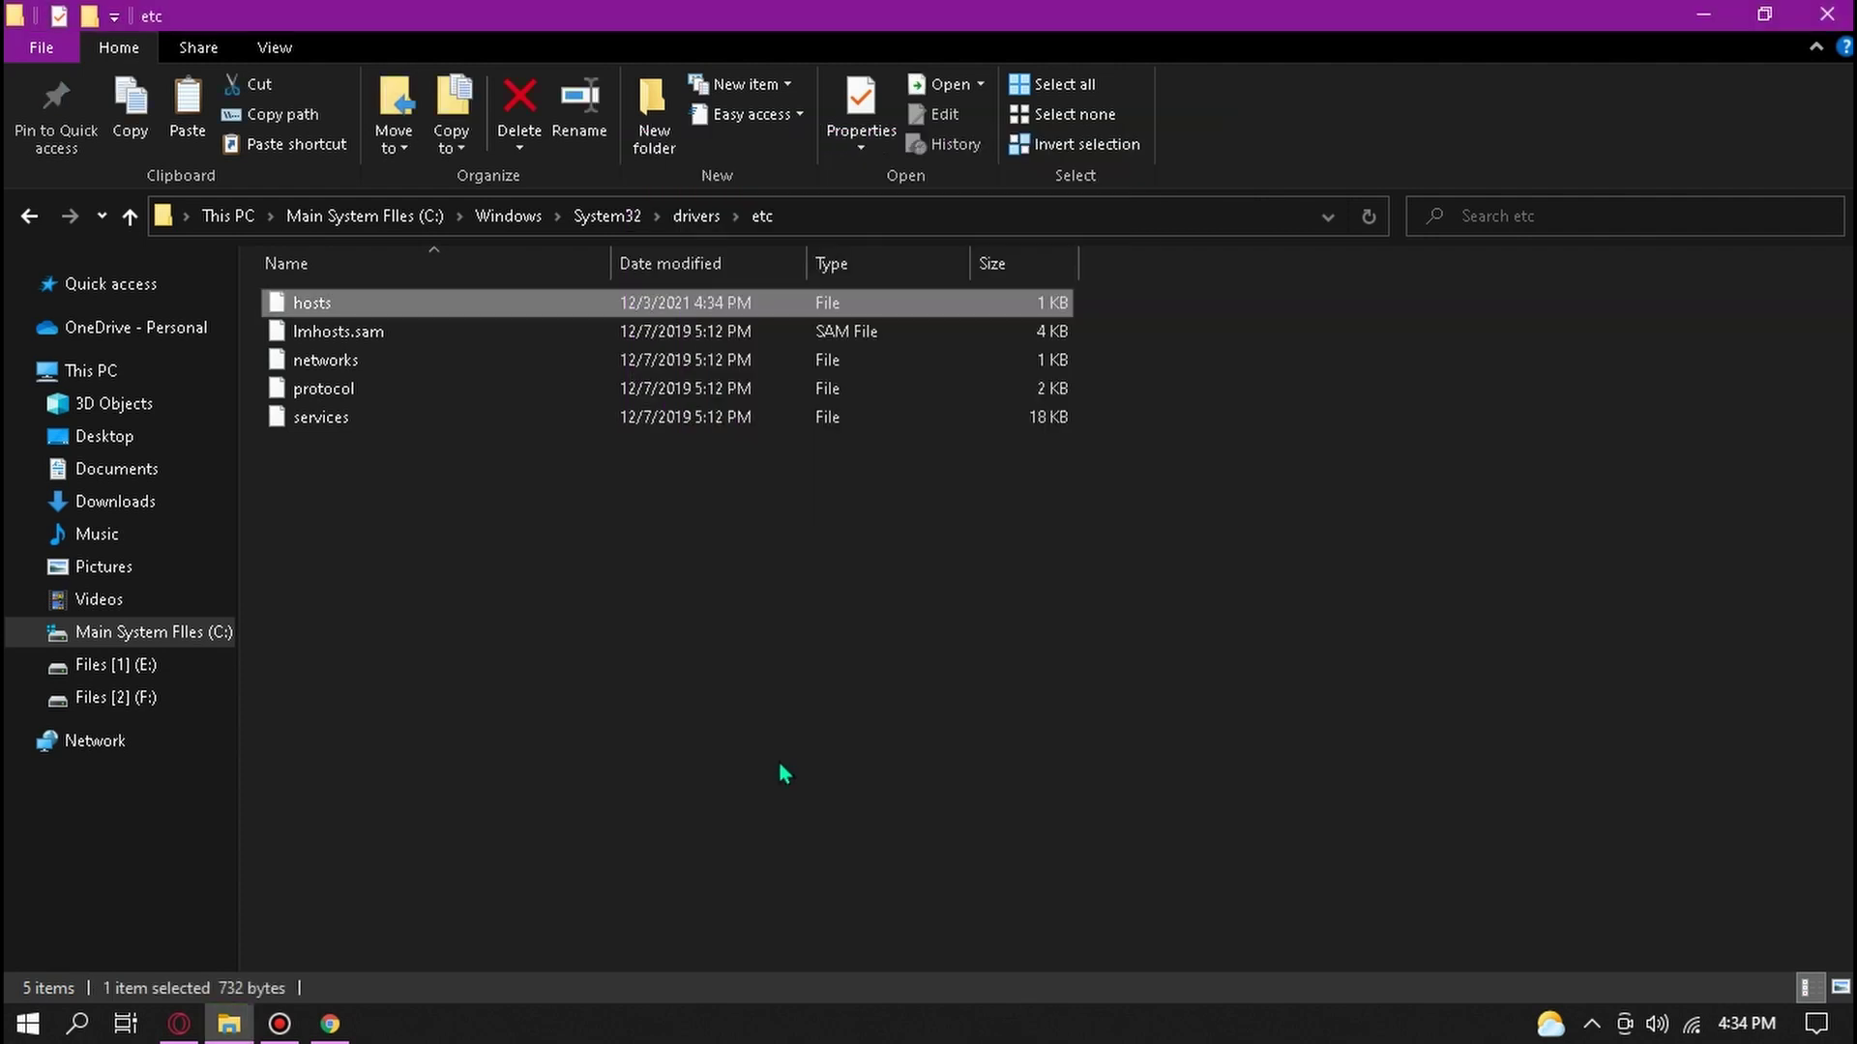
# Step: Switch to Google Chrome, load google.com again and open youtube.com to test access to both sites
pyautogui.click(331, 1023)
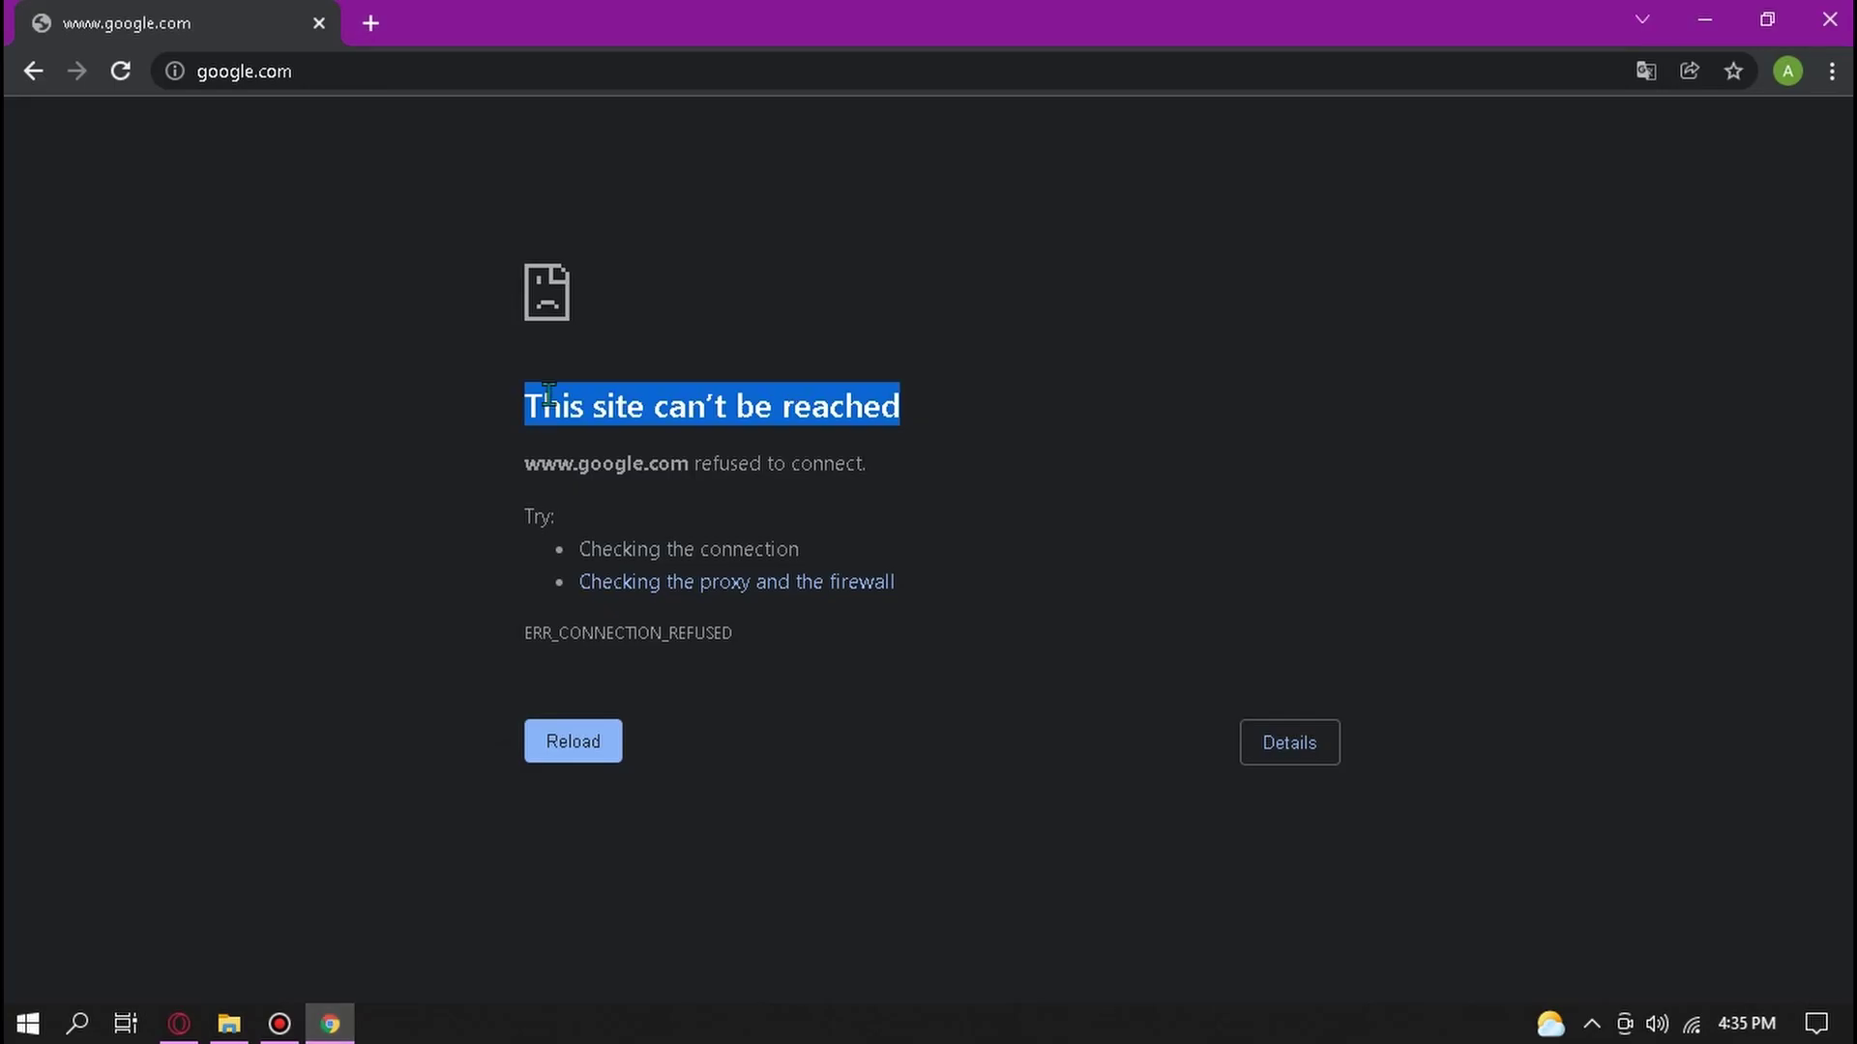
pyautogui.click(338, 74)
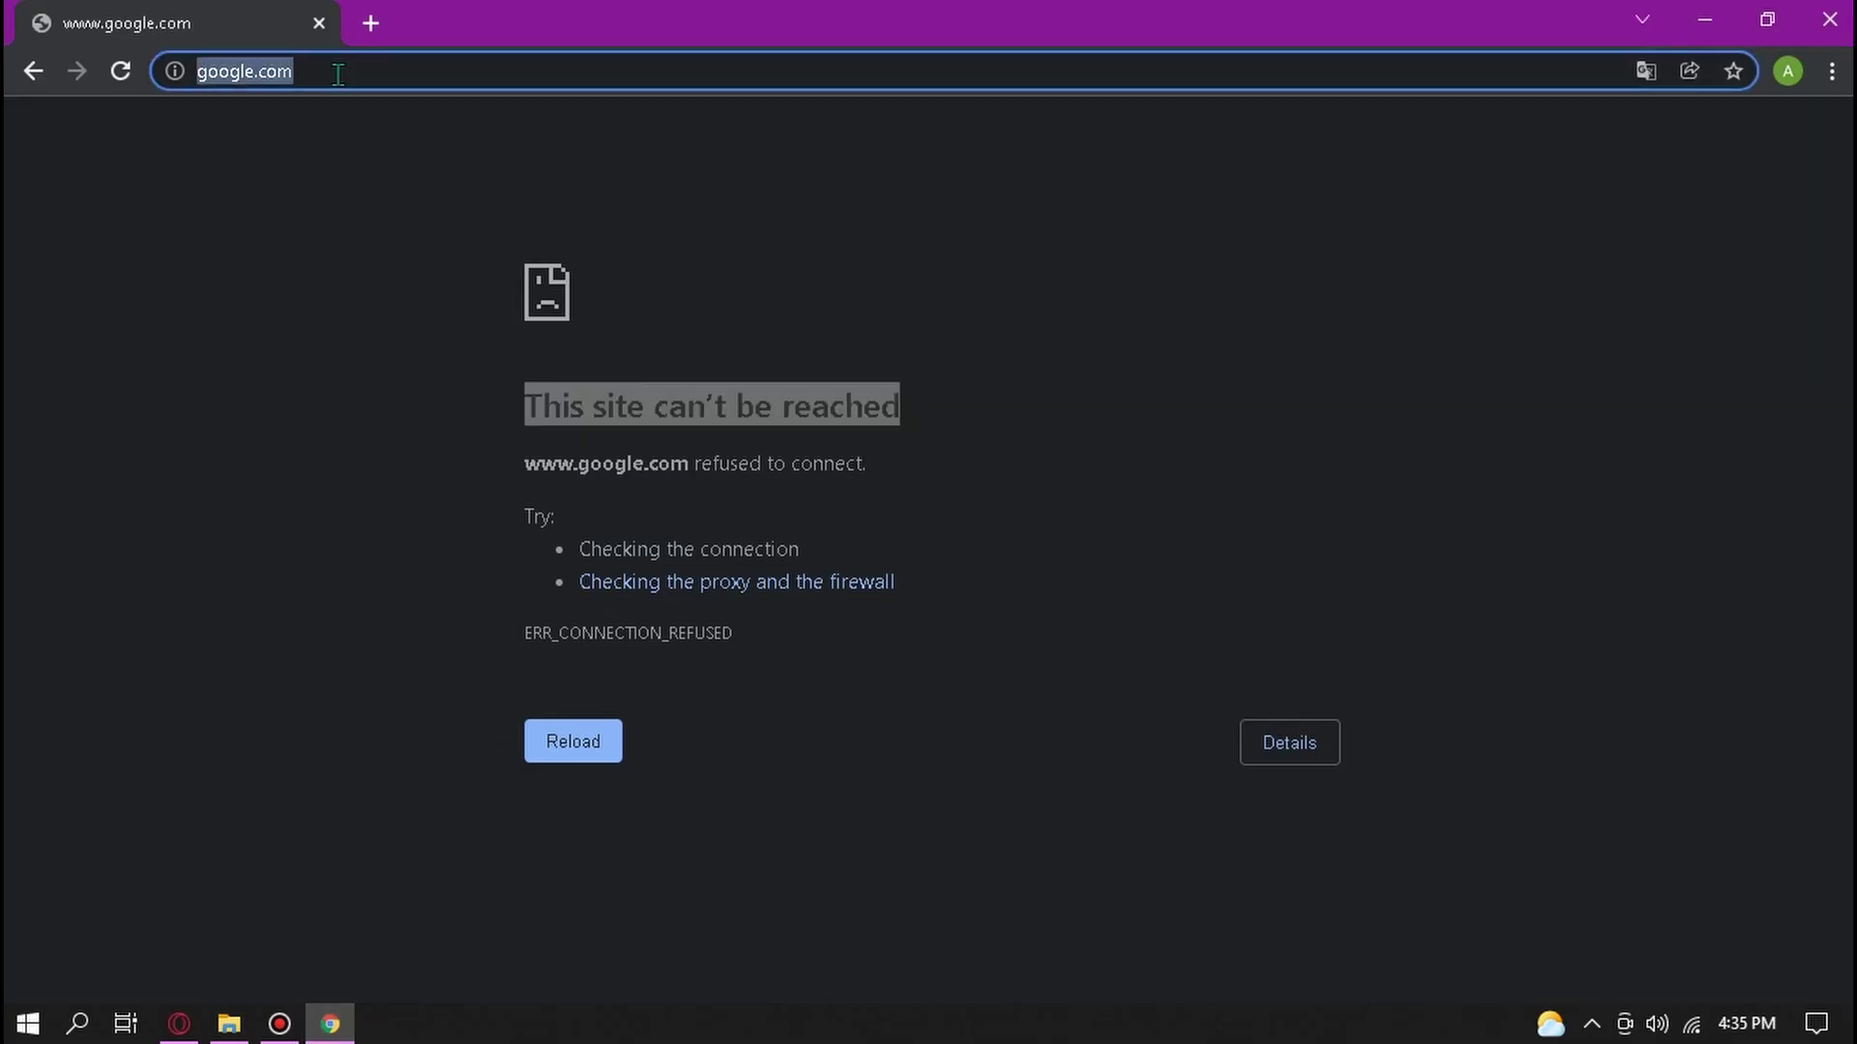
pyautogui.press('Return')
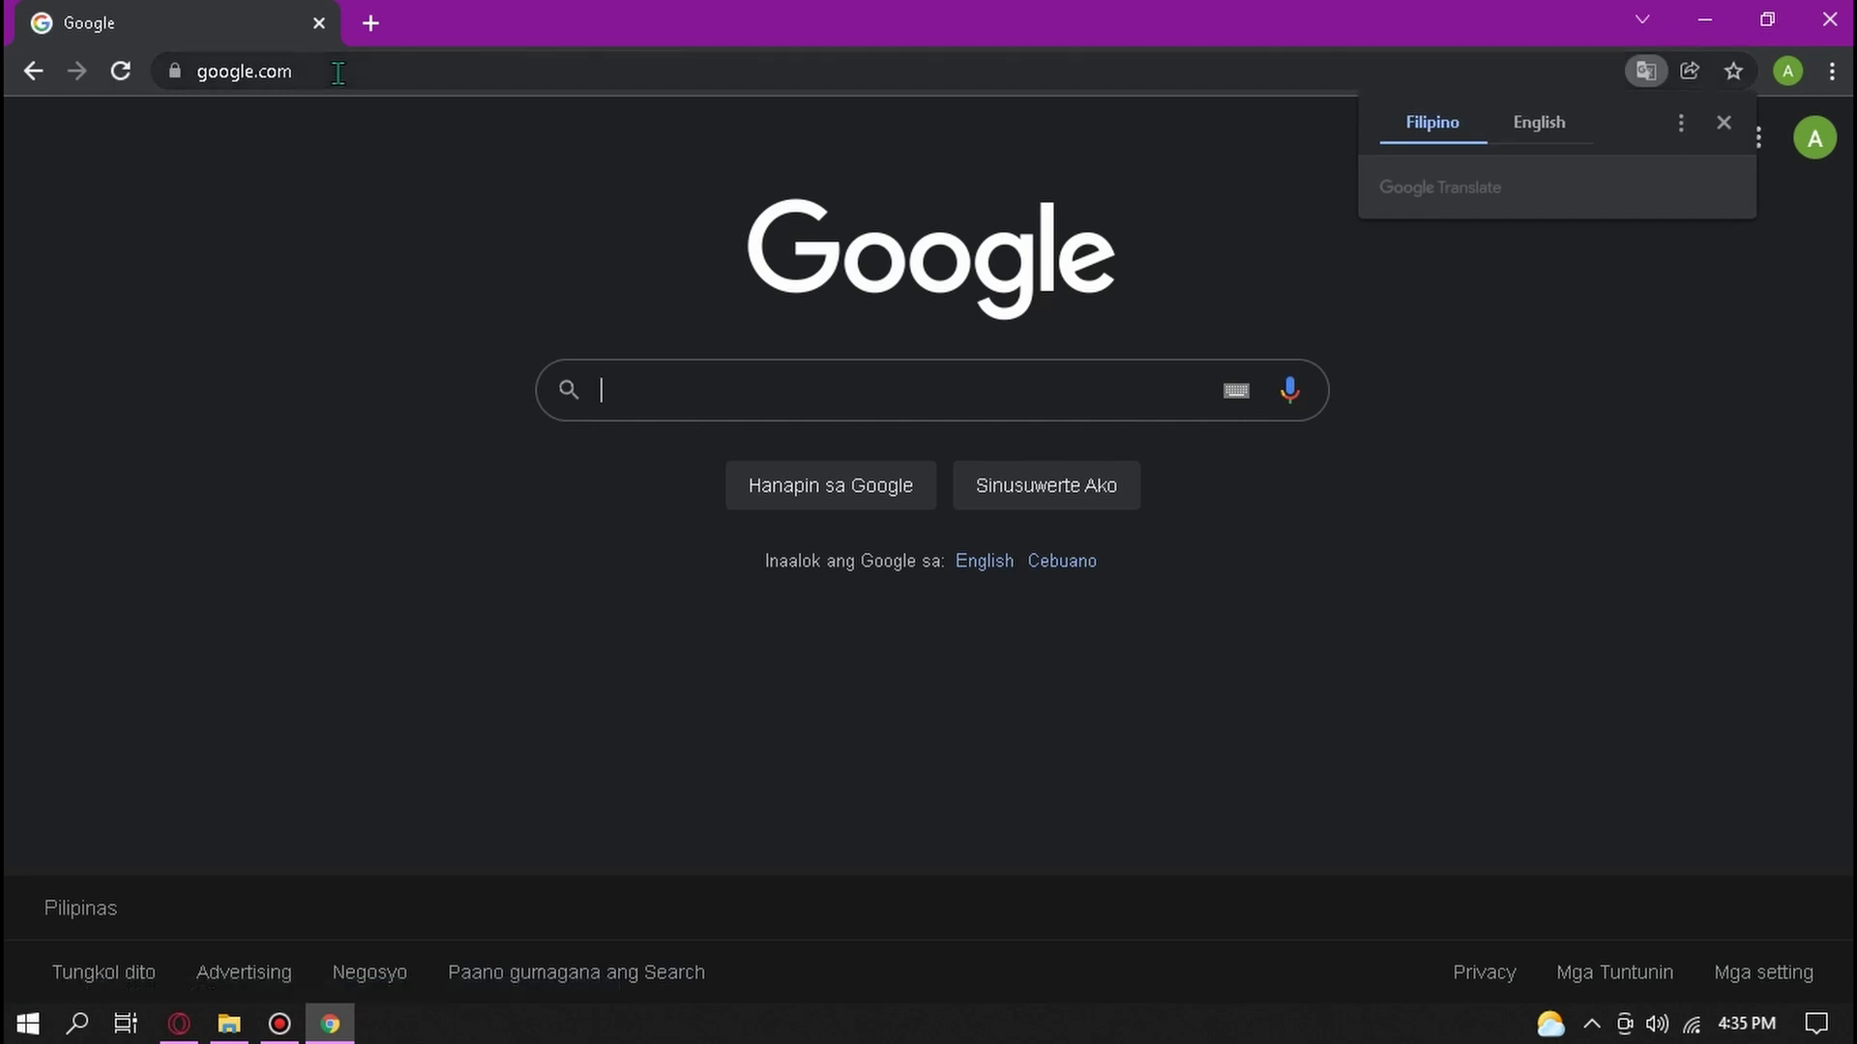
pyautogui.click(374, 74)
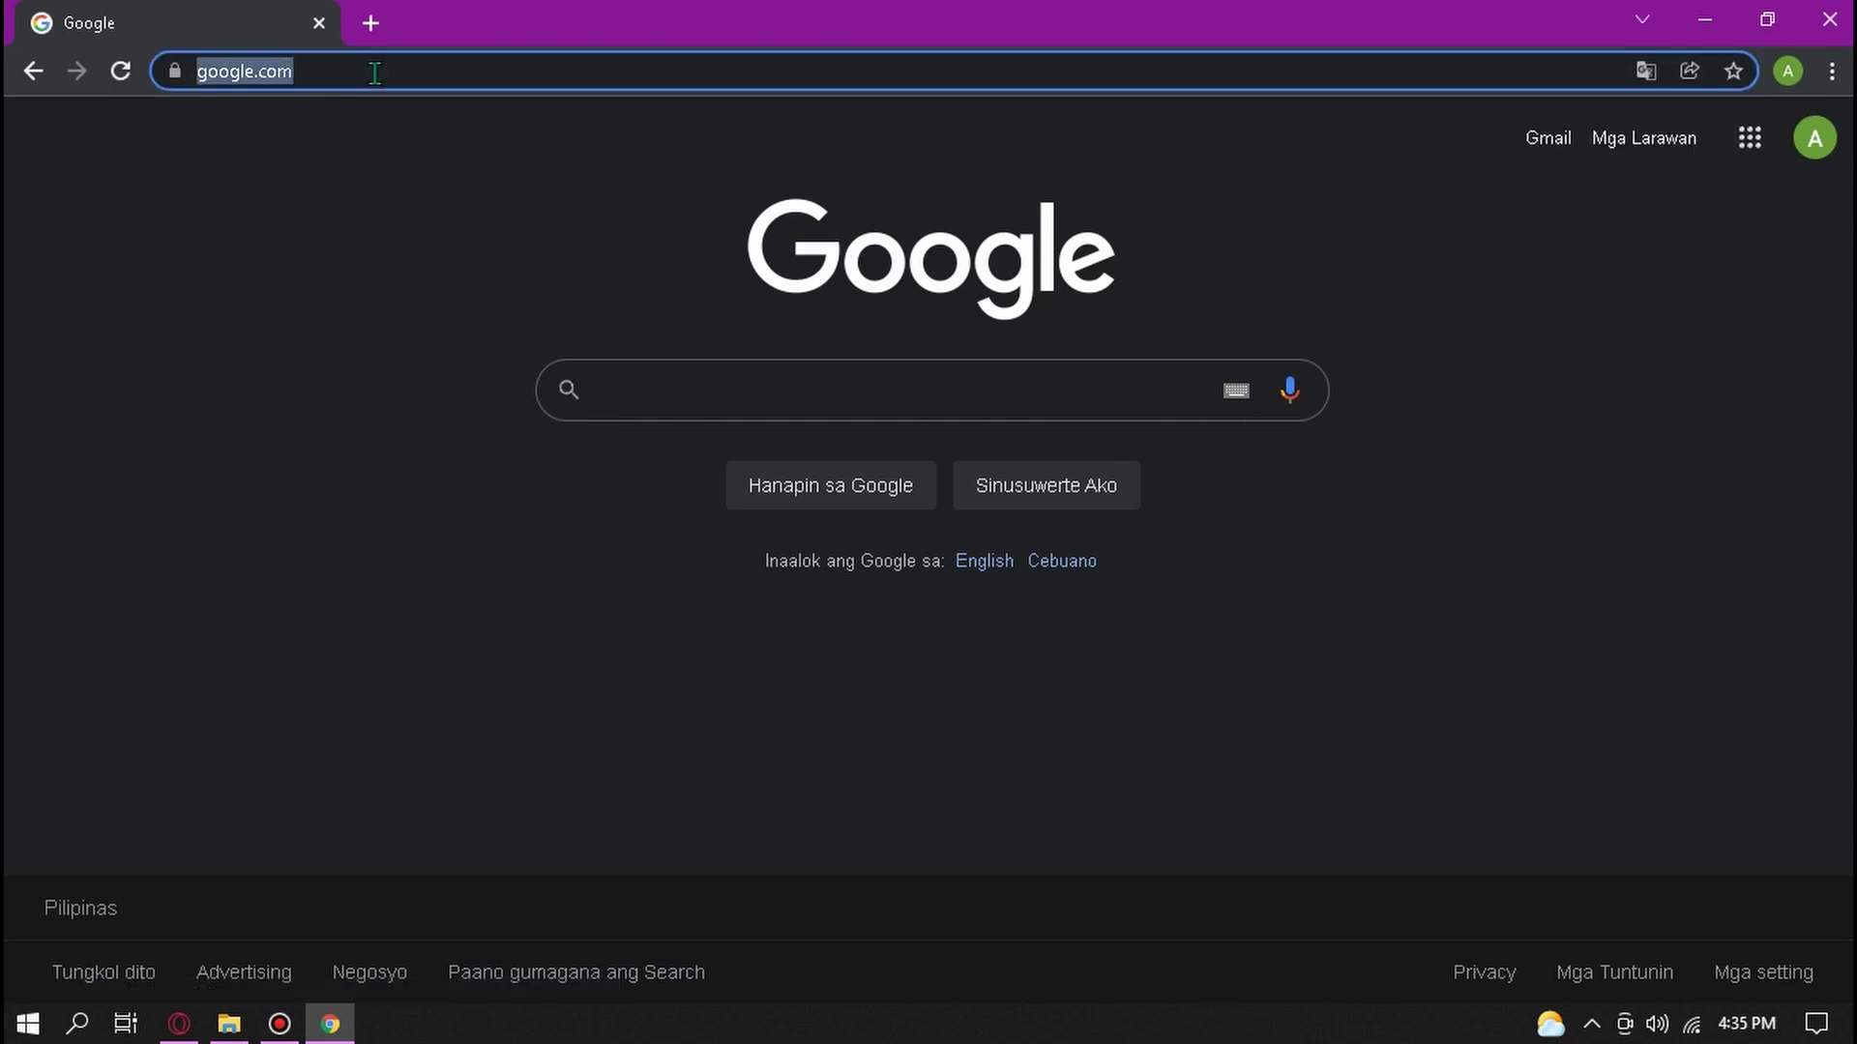
pyautogui.write('youtu')
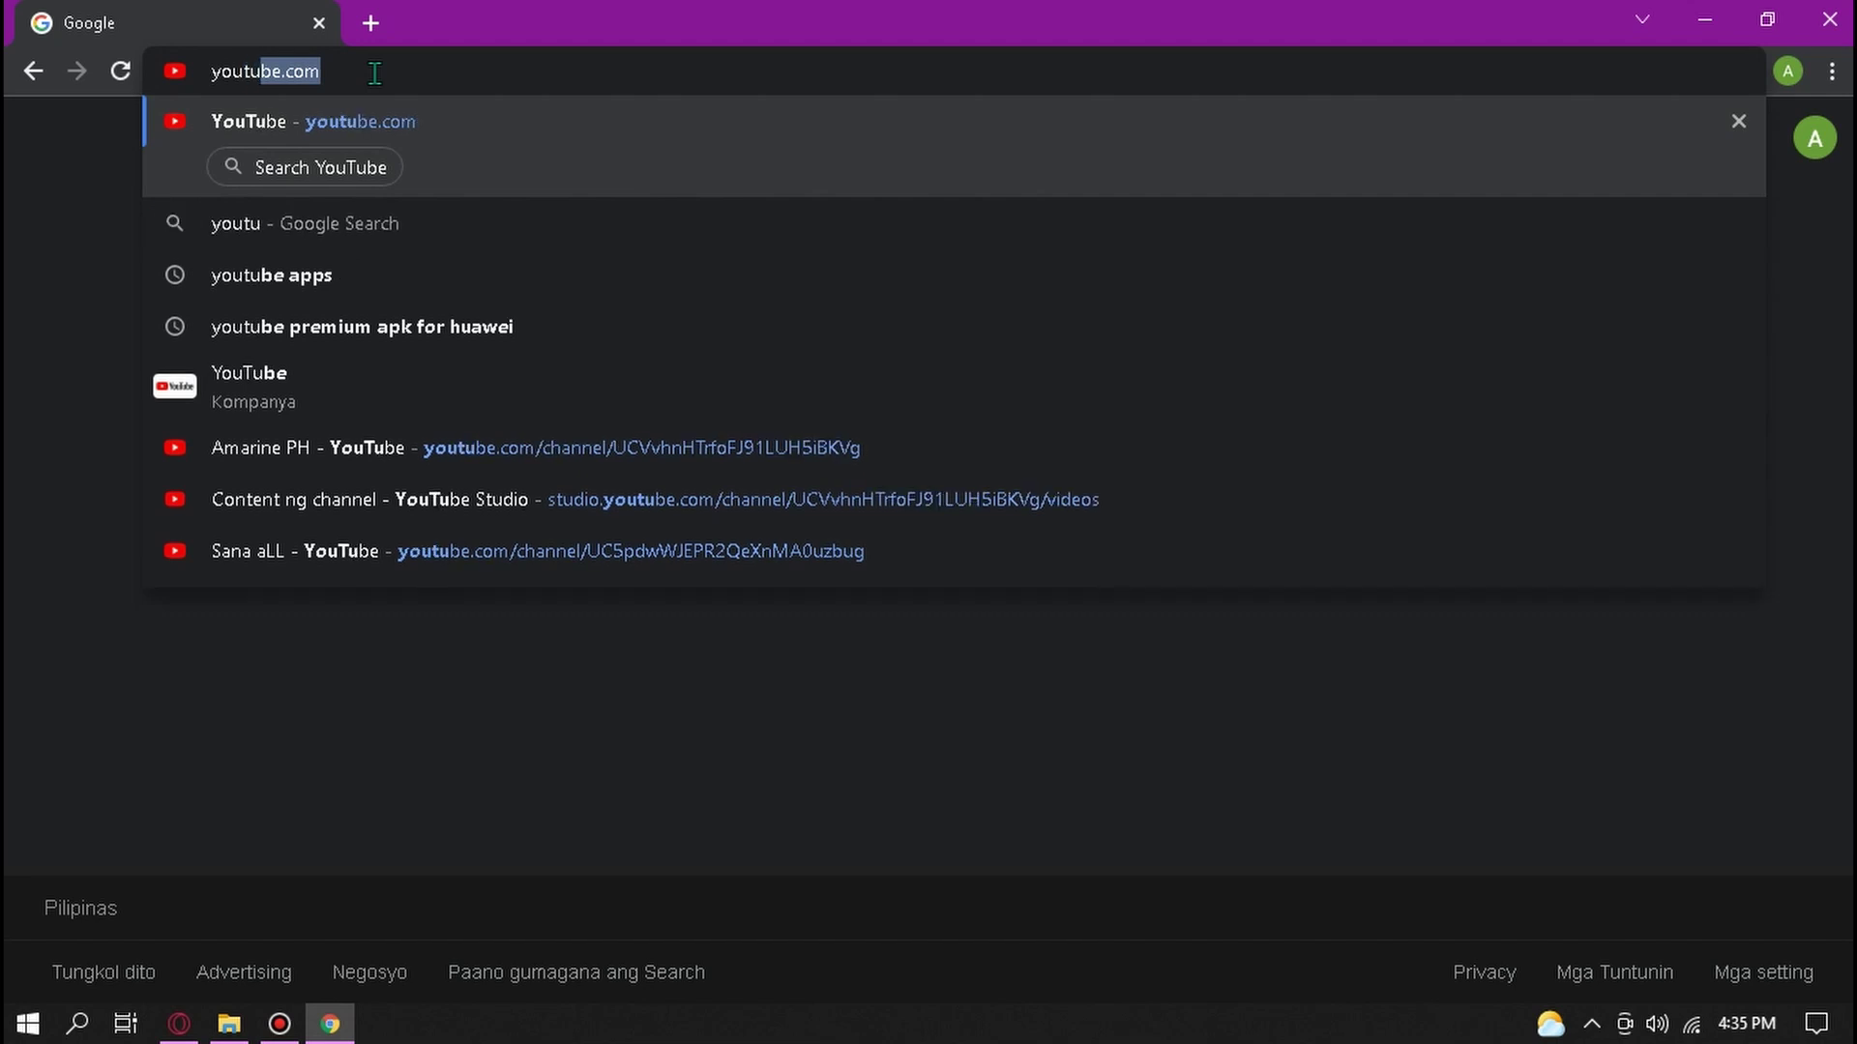
pyautogui.press('Return')
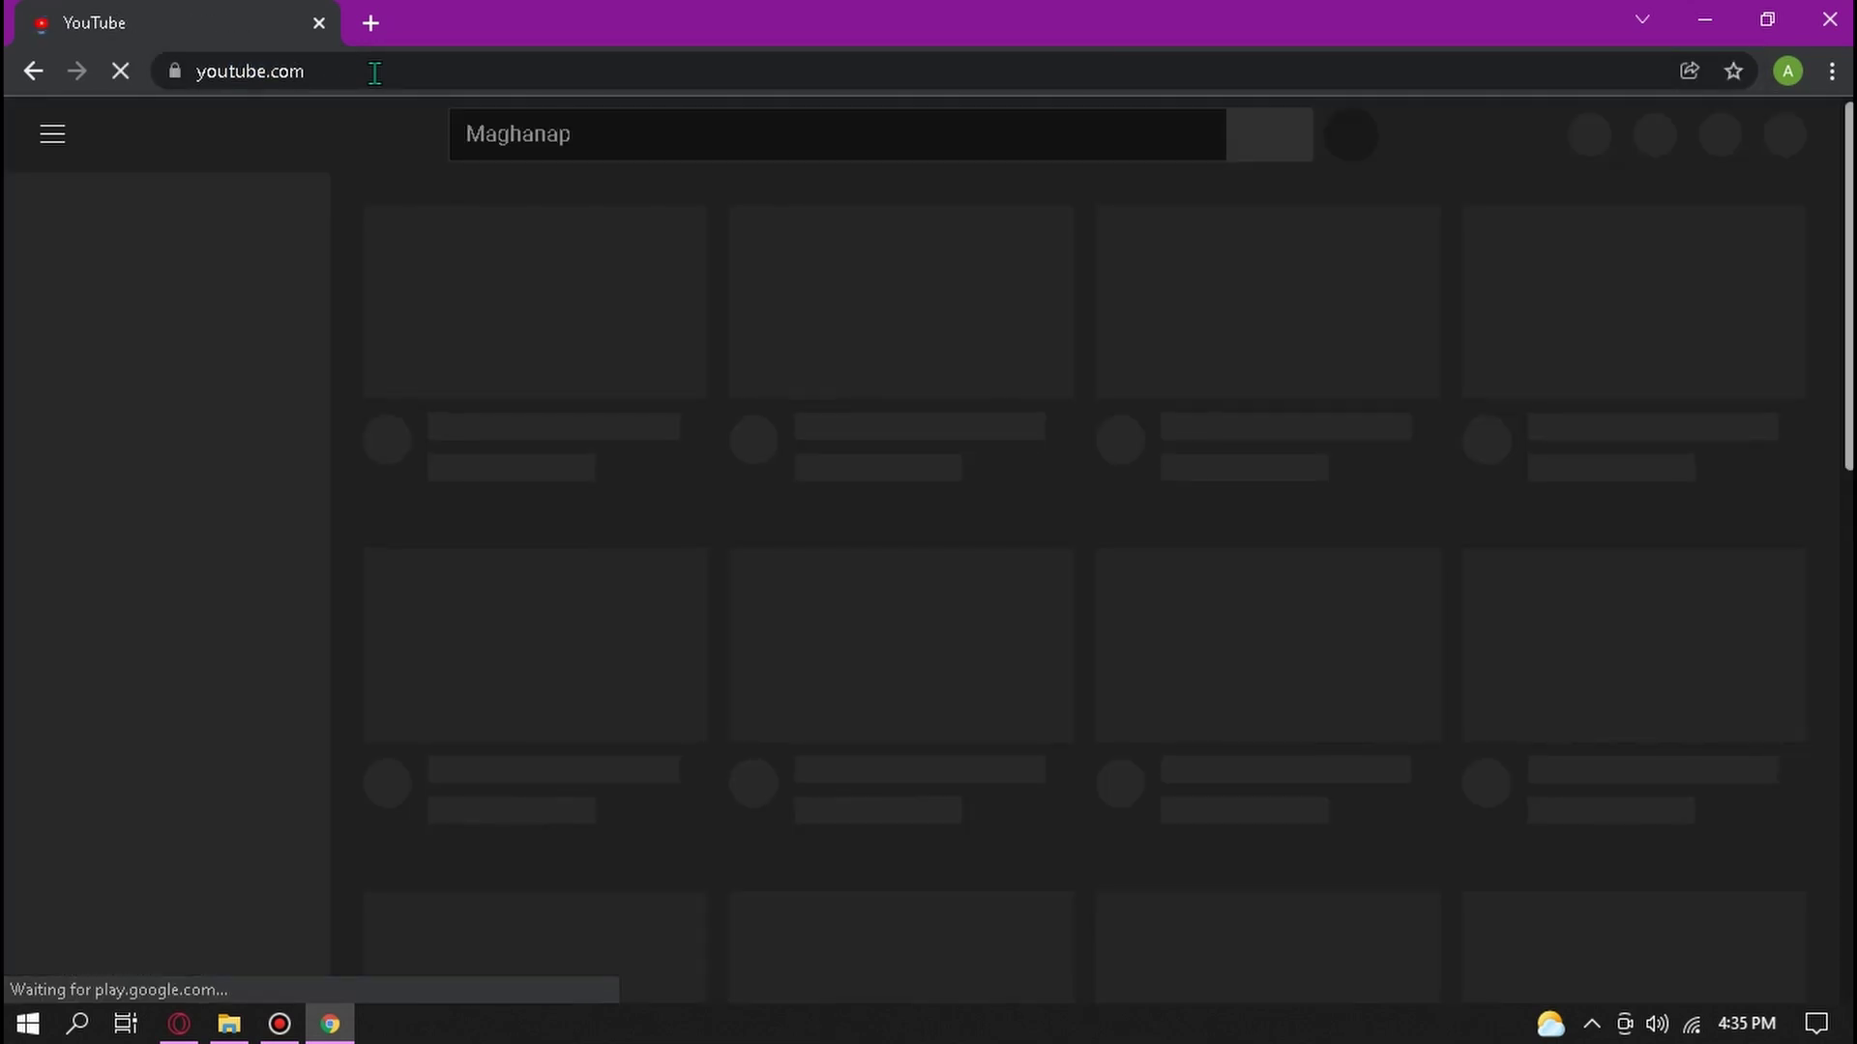